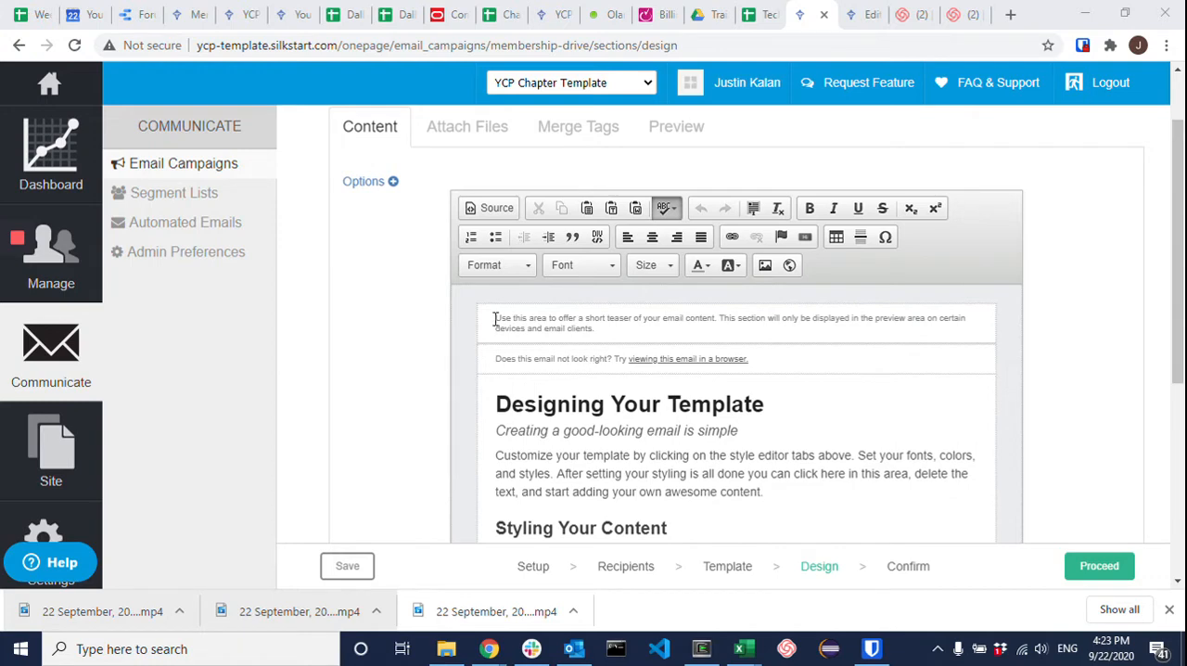
# Step: Examine the email template's teaser area, browser-view link, body content and footer sections
pyautogui.tripleClick(495, 319)
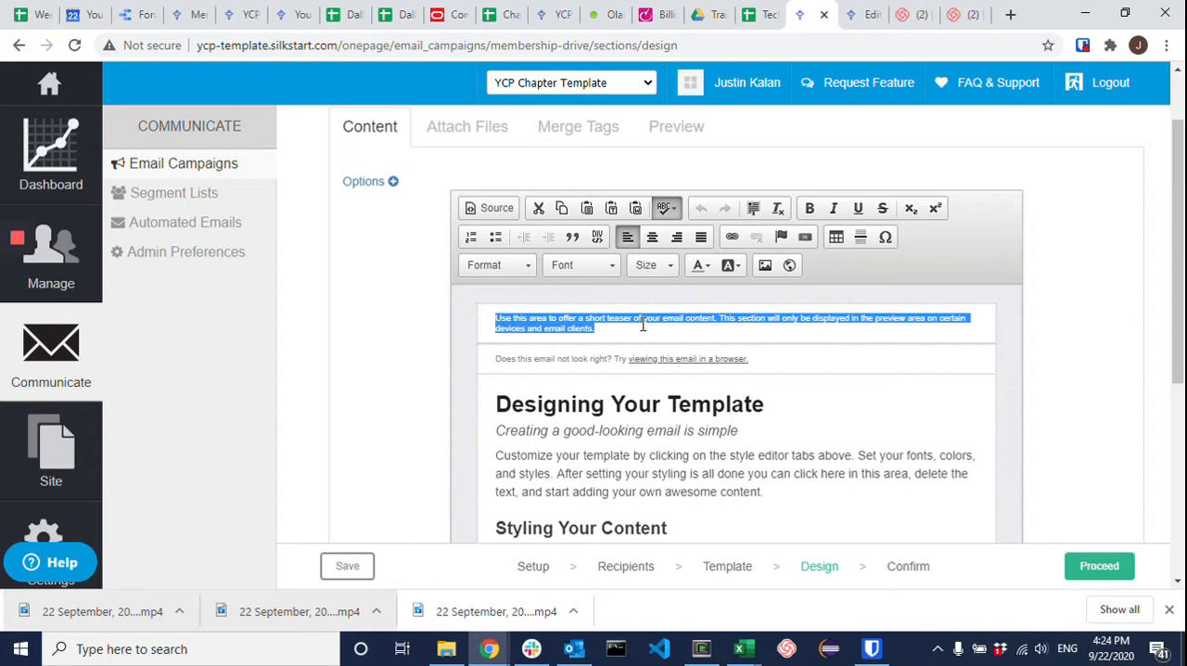
pyautogui.click(572, 360)
pyautogui.moveTo(598, 331); pyautogui.dragTo(496, 317)
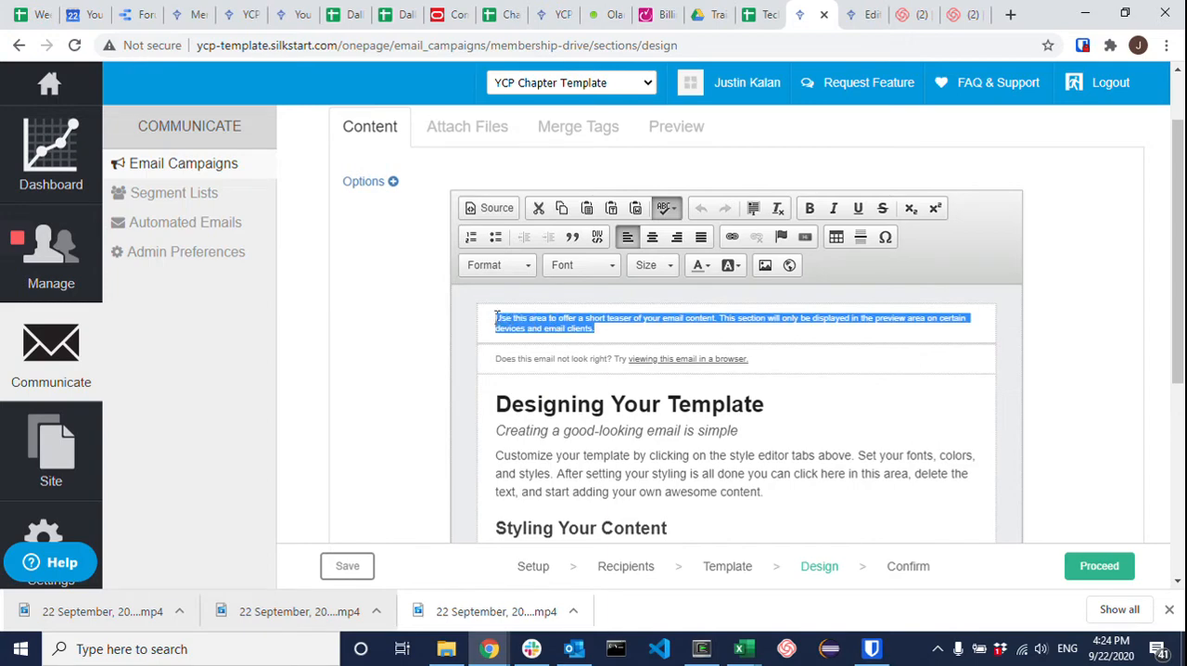
pyautogui.click(554, 358)
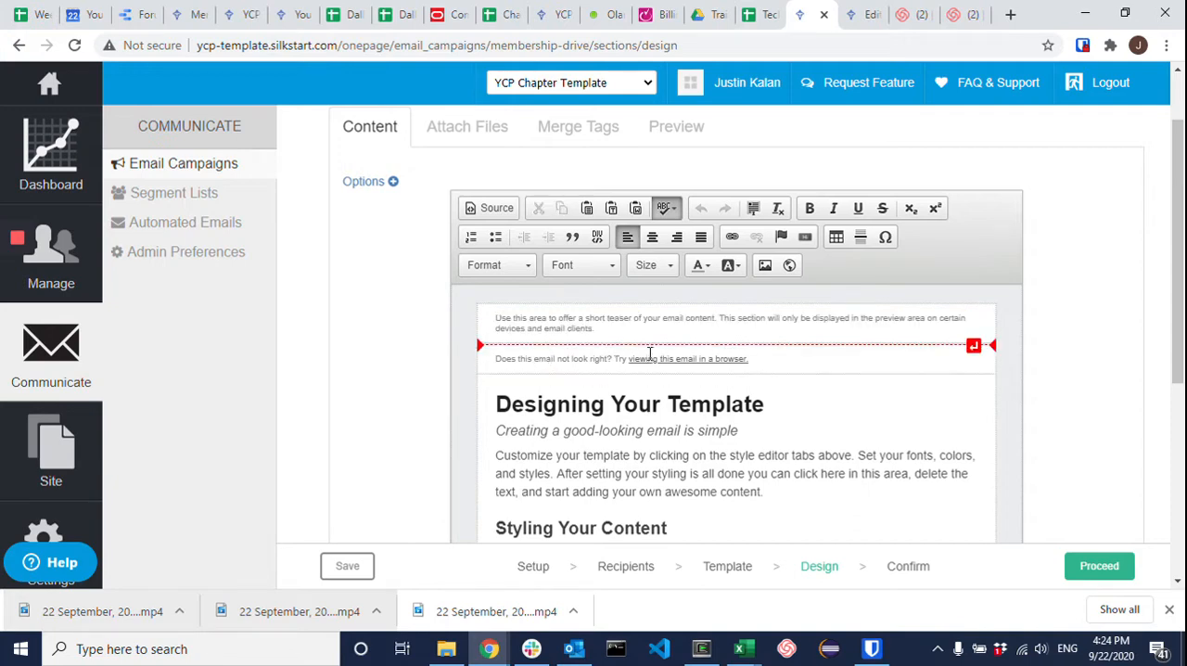
pyautogui.scroll(-1, 608, 360)
pyautogui.scroll(-2, 608, 360)
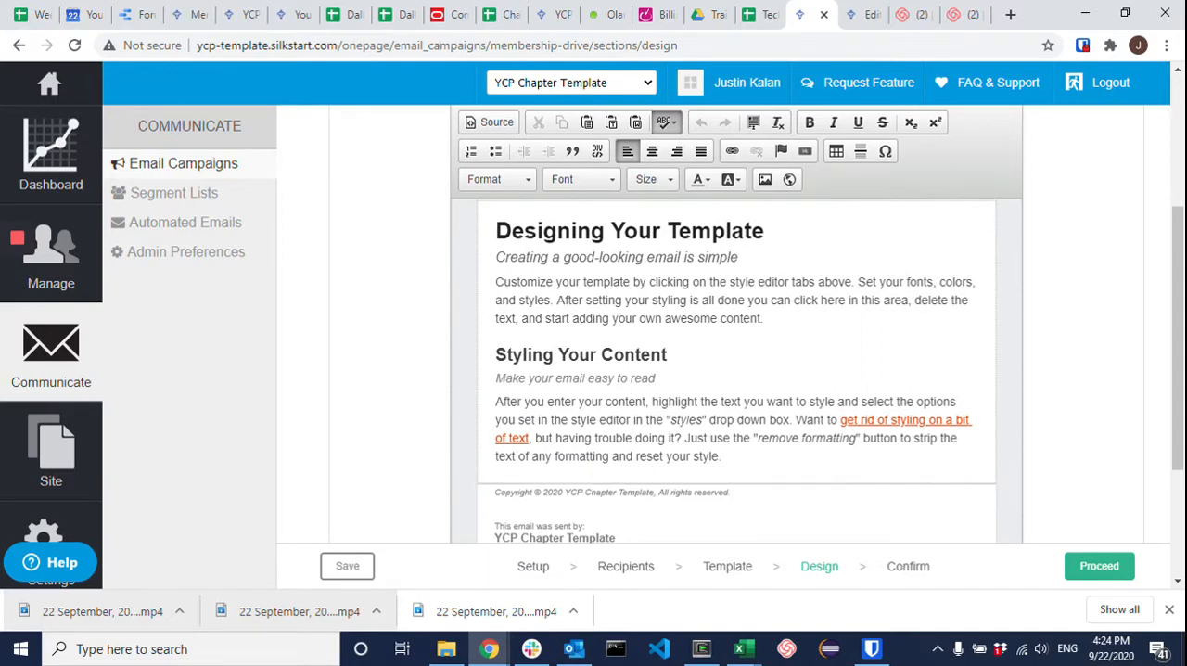
pyautogui.scroll(-1, 651, 394)
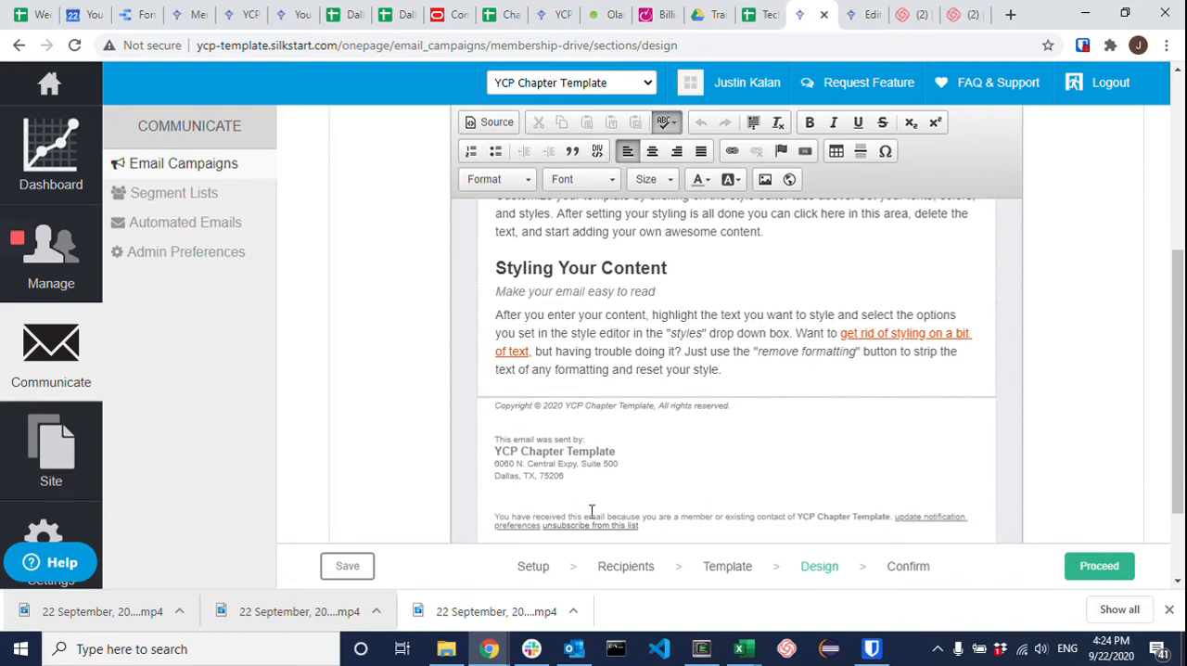
pyautogui.scroll(2, 591, 511)
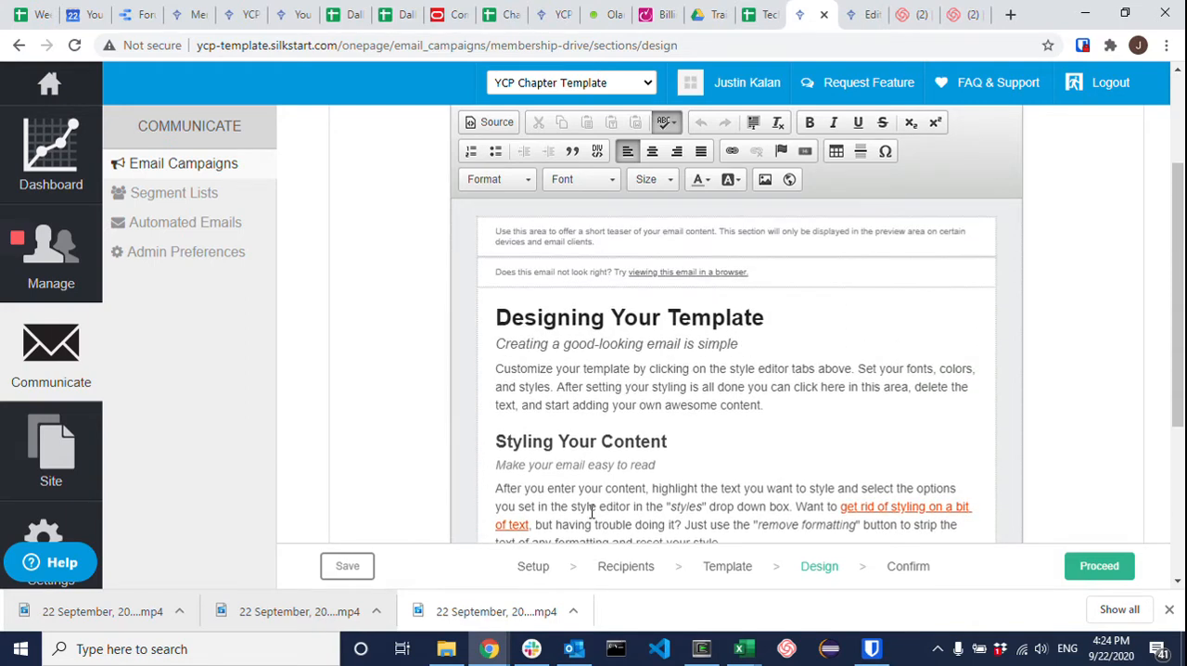
pyautogui.scroll(-2, 596, 394)
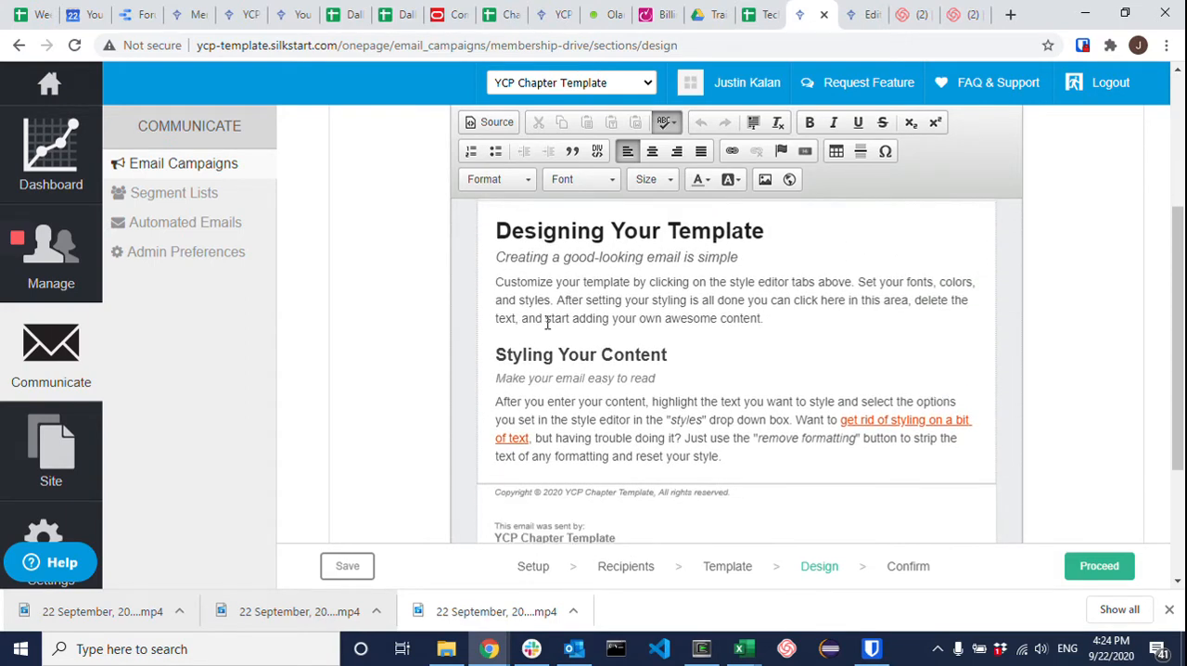
pyautogui.click(18, 309)
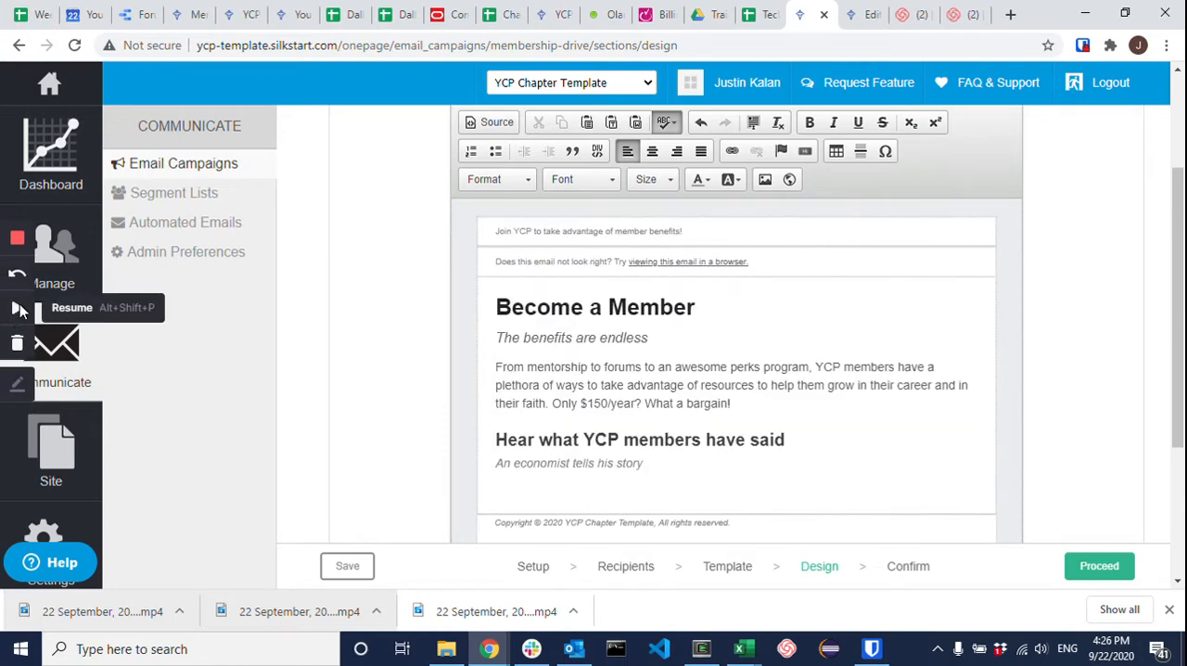
pyautogui.click(19, 309)
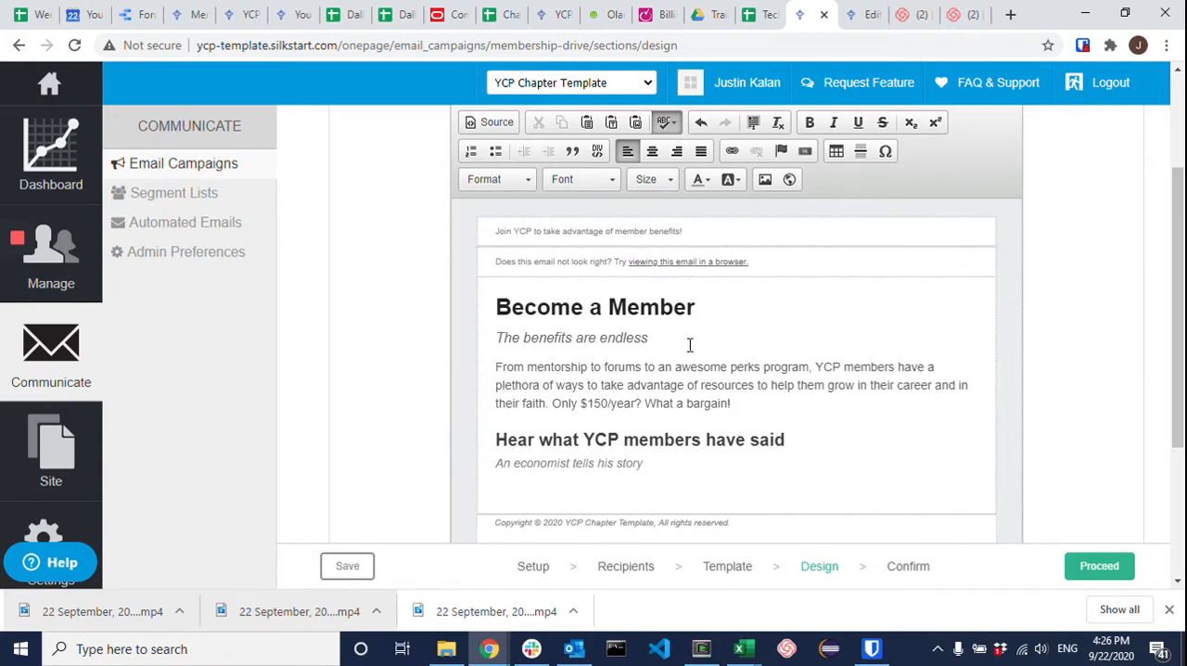
# Step: Insert a new paragraph between the main content block and the copyright footer, formatted as Heading 1
pyautogui.scroll(-1, 705, 336)
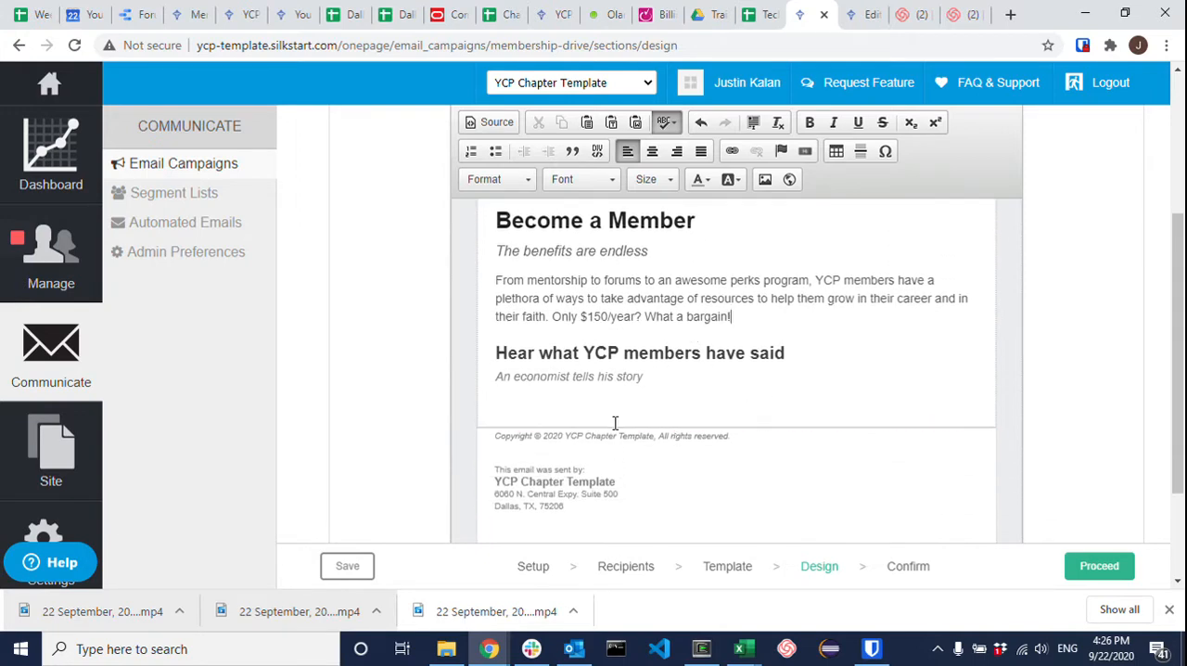
pyautogui.scroll(1, 596, 425)
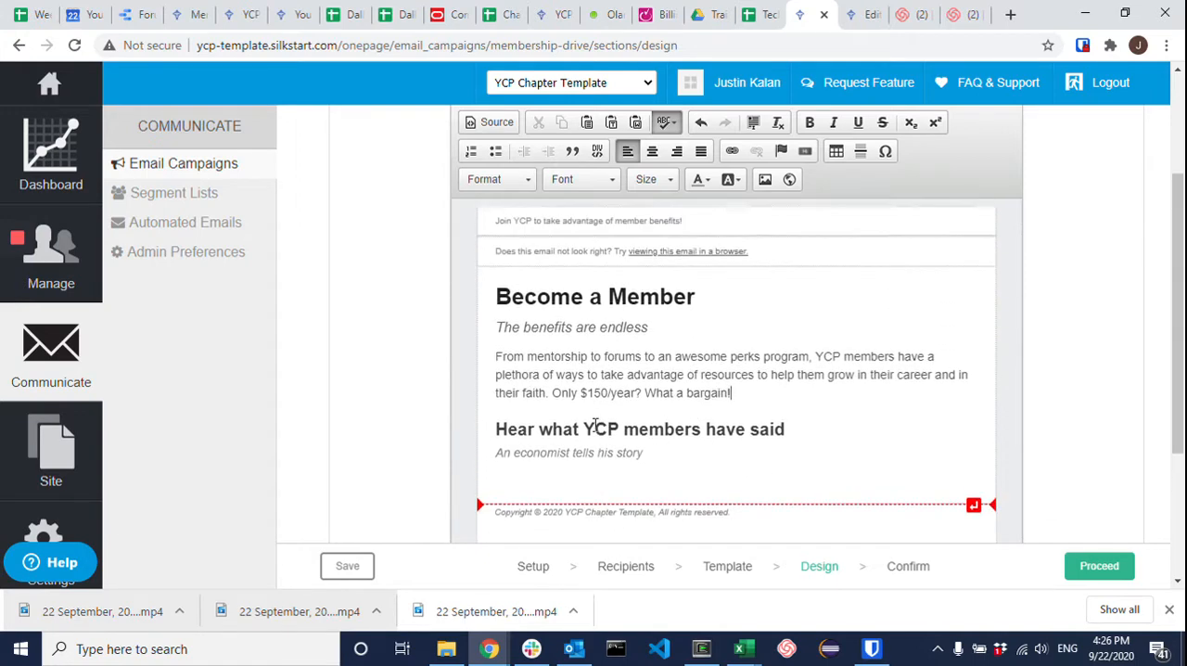
pyautogui.scroll(-1, 675, 416)
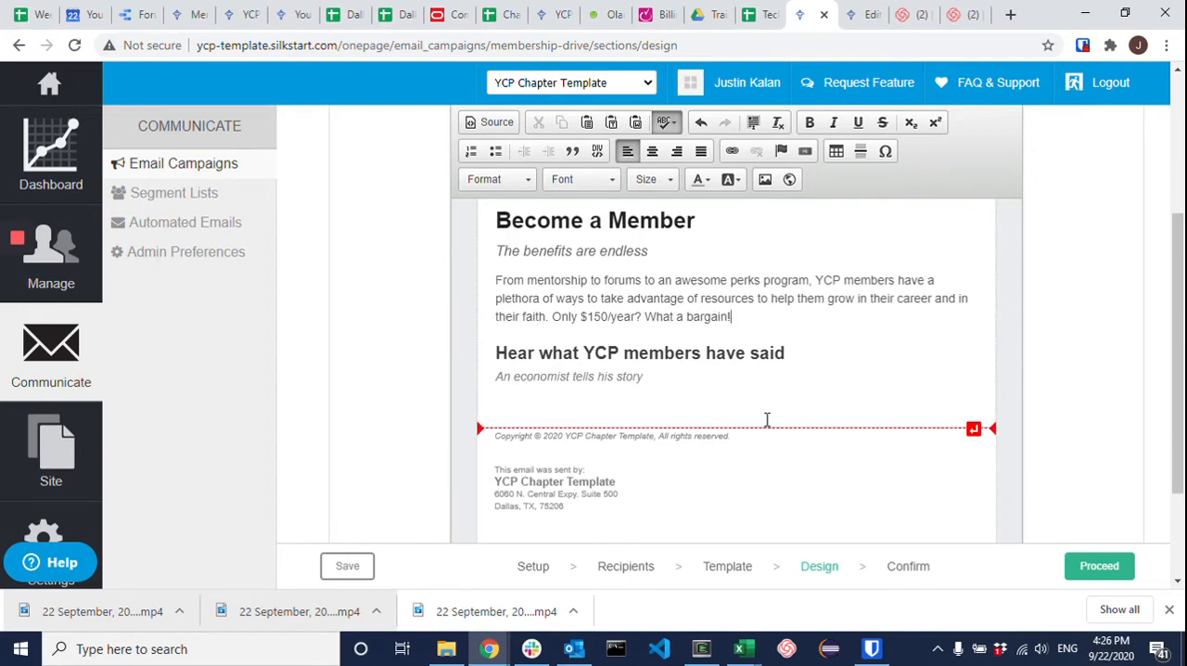
pyautogui.click(974, 430)
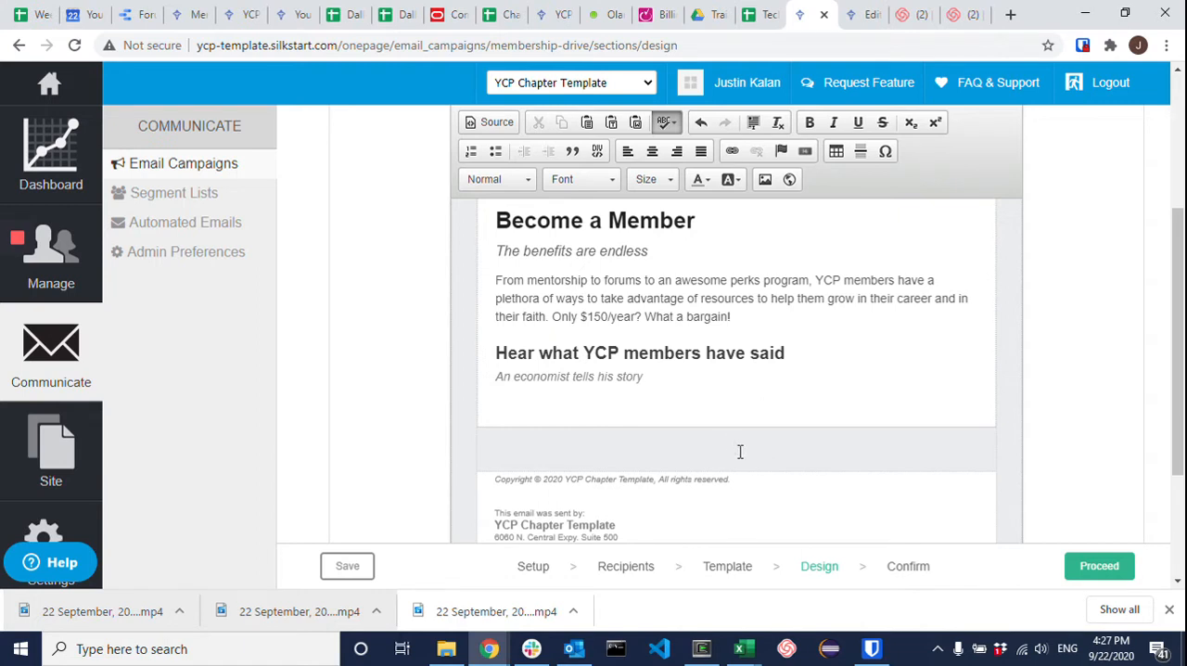
pyautogui.click(501, 180)
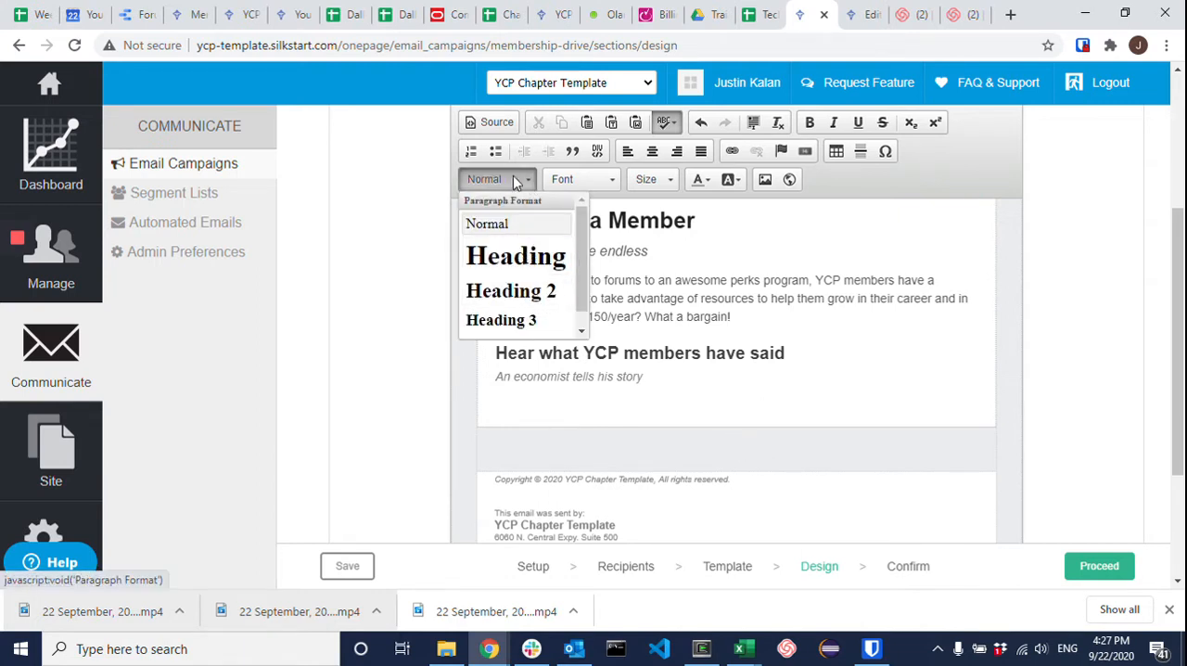
pyautogui.scroll(-1, 529, 275)
pyautogui.click(522, 240)
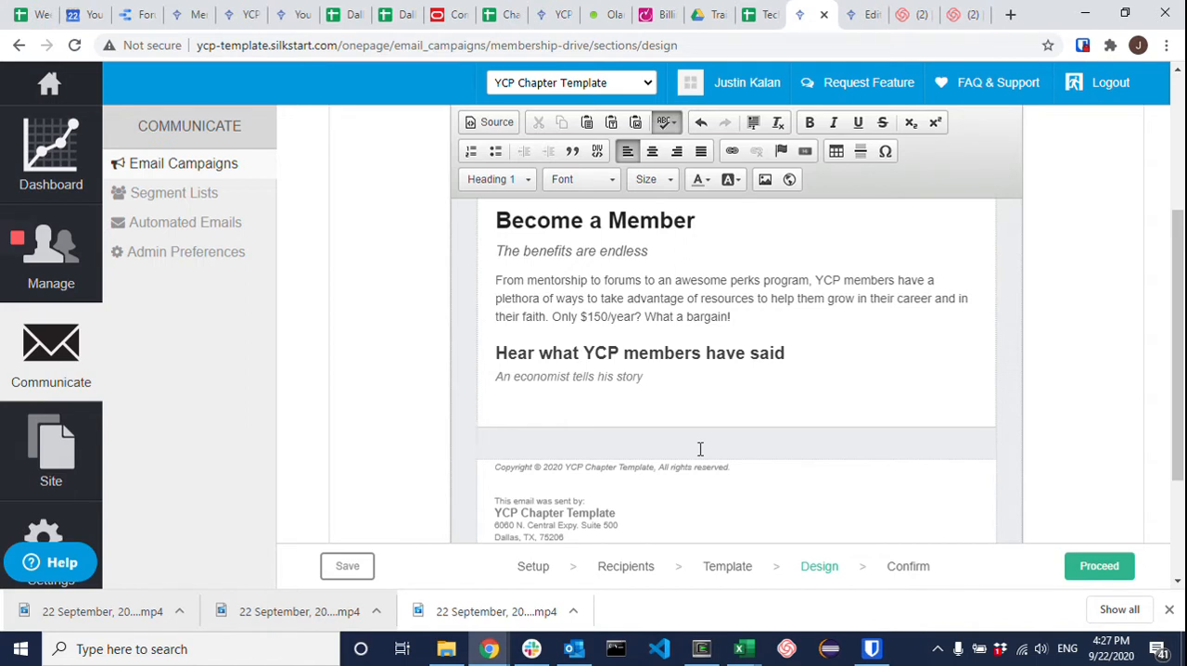
# Step: Write "See some famous YCP members" as the new section's heading and center it
pyautogui.write('See some fa')
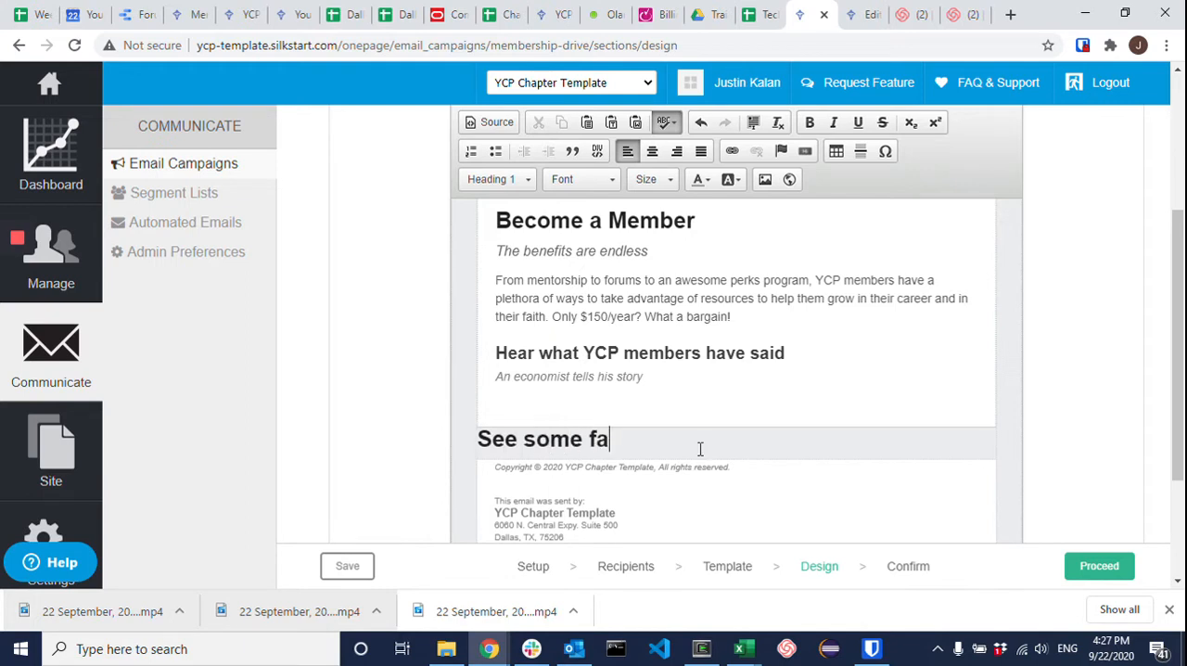
pyautogui.write('mous YCP members')
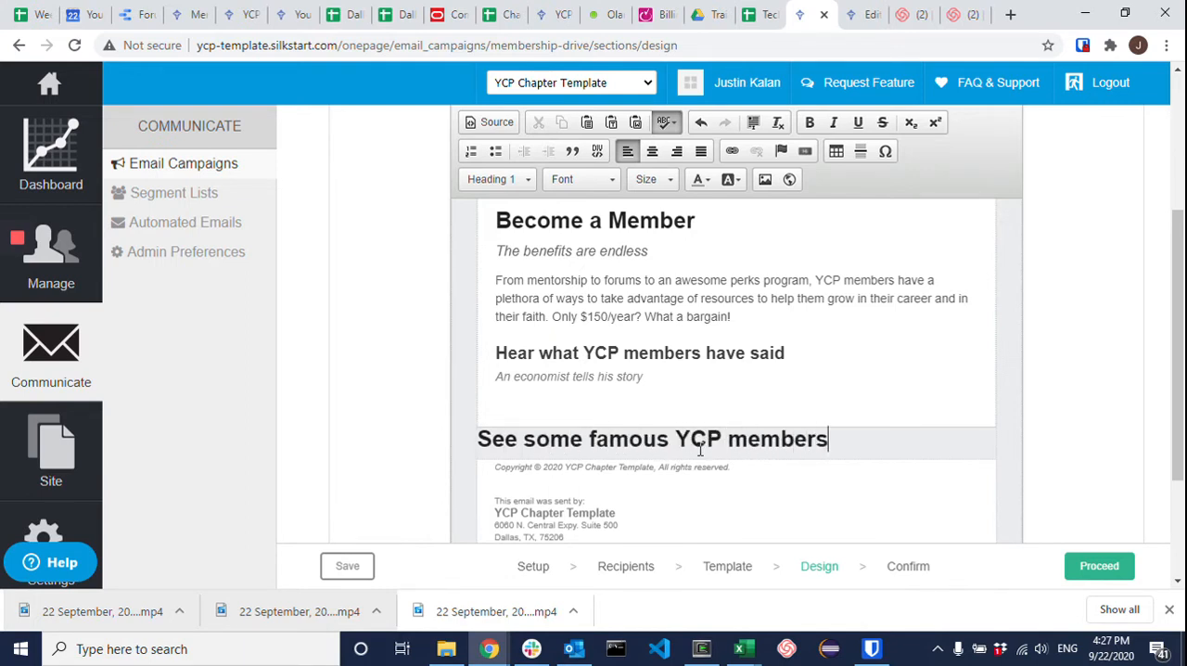
pyautogui.click(698, 447)
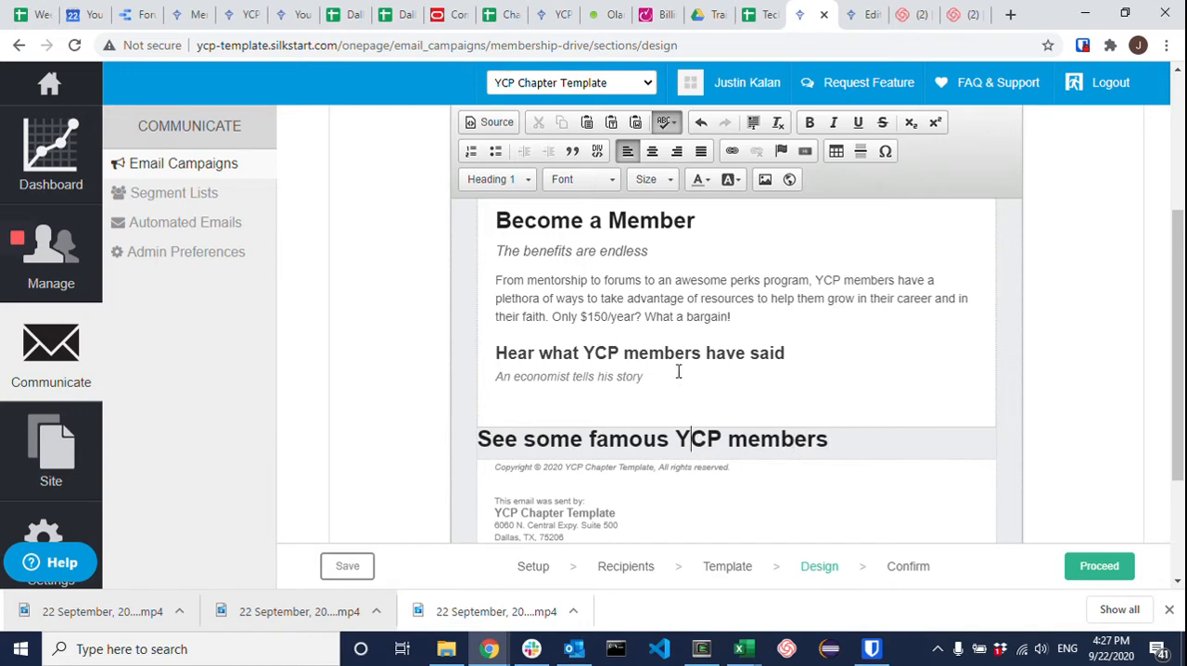
pyautogui.click(653, 151)
# Step: Add a centered Heading 2 line reading "Join them now!" beneath the "See some famous YCP members" heading
pyautogui.click(933, 439)
pyautogui.press('Return')
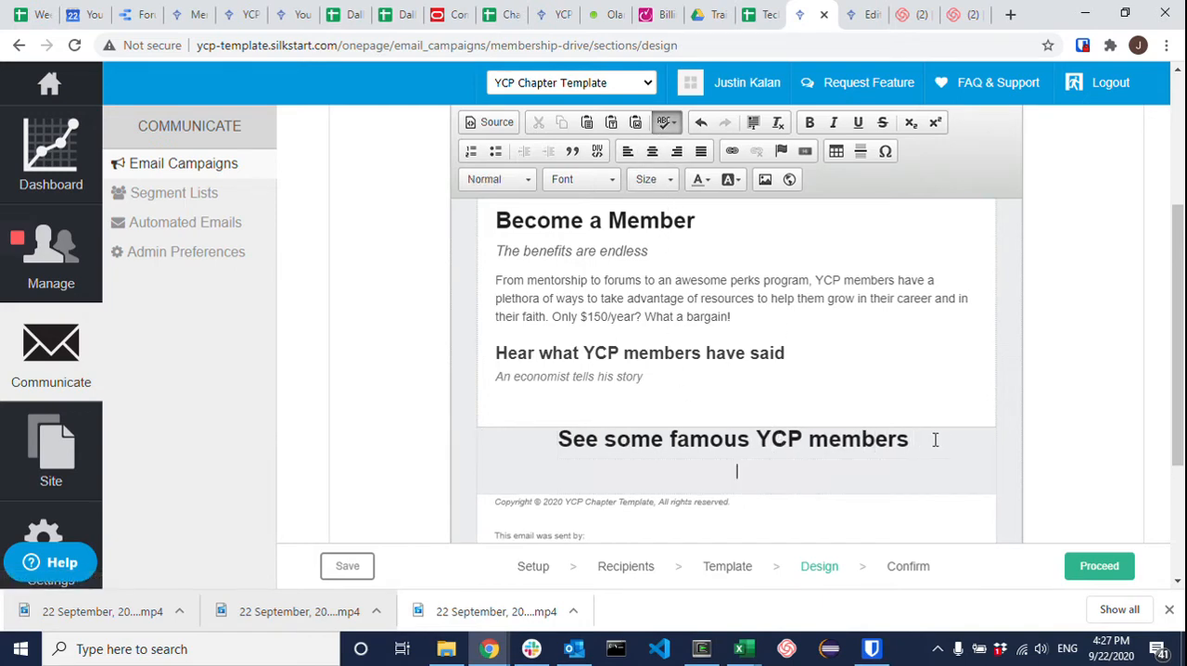
pyautogui.click(501, 180)
pyautogui.click(525, 288)
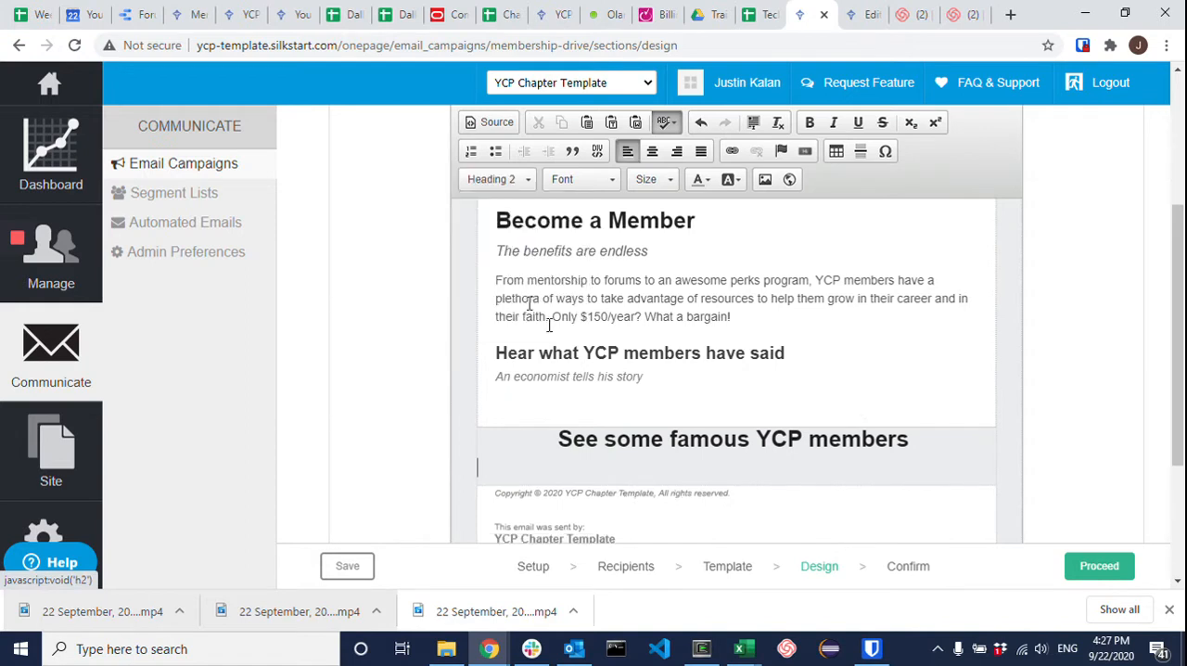
pyautogui.click(653, 151)
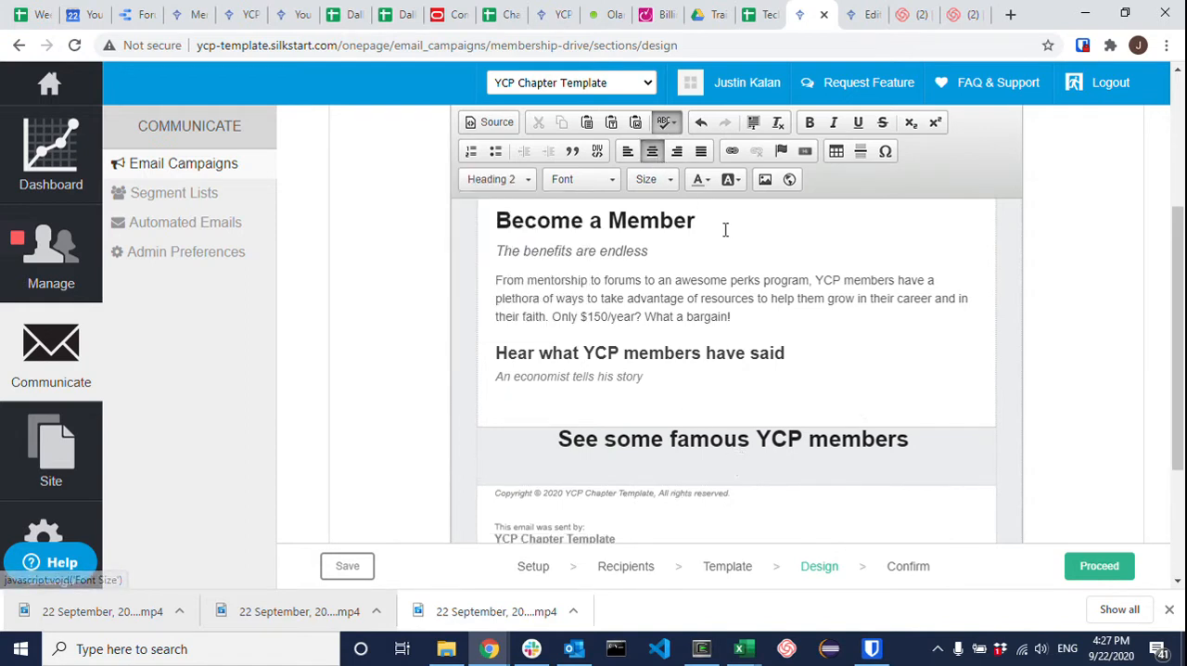
pyautogui.write('Join th')
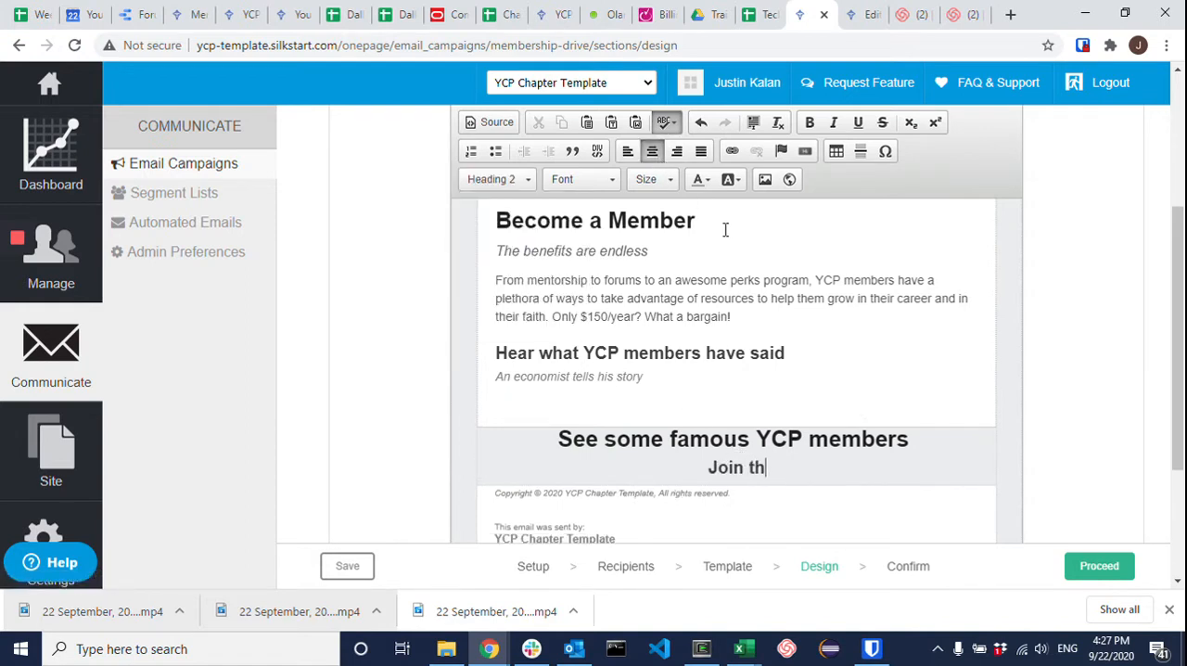
pyautogui.write('em now!')
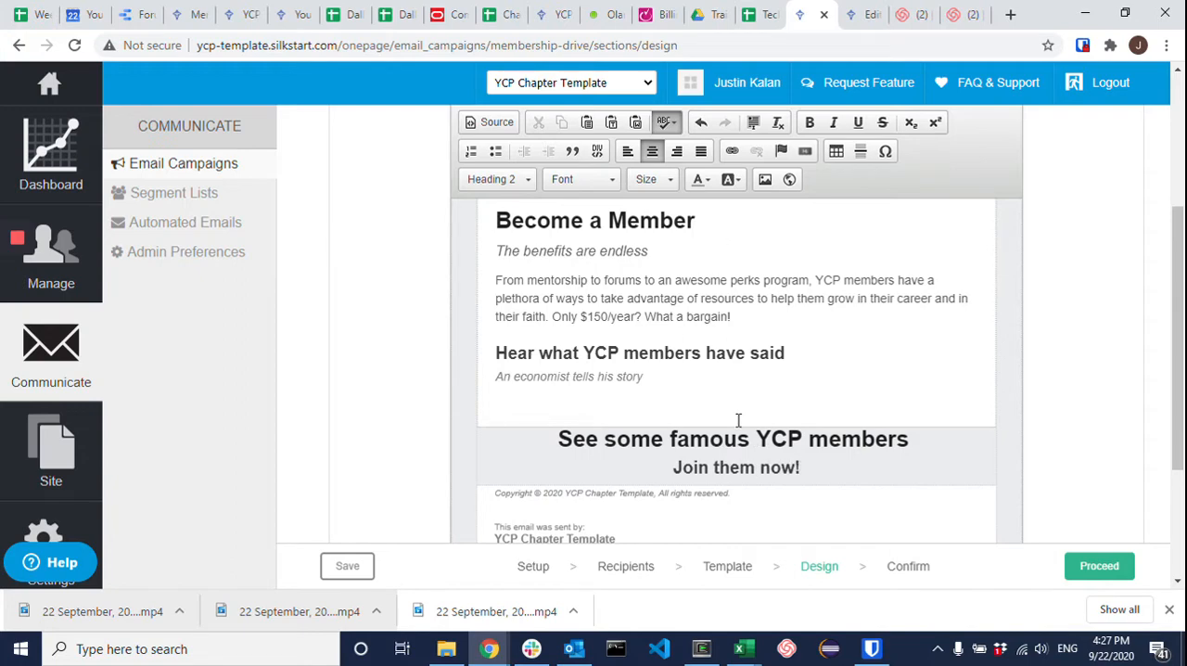
# Step: Wrap the two new heading lines in a div container with the style "background:#ffffff"
pyautogui.click(918, 439)
pyautogui.moveTo(558, 434); pyautogui.dragTo(803, 467)
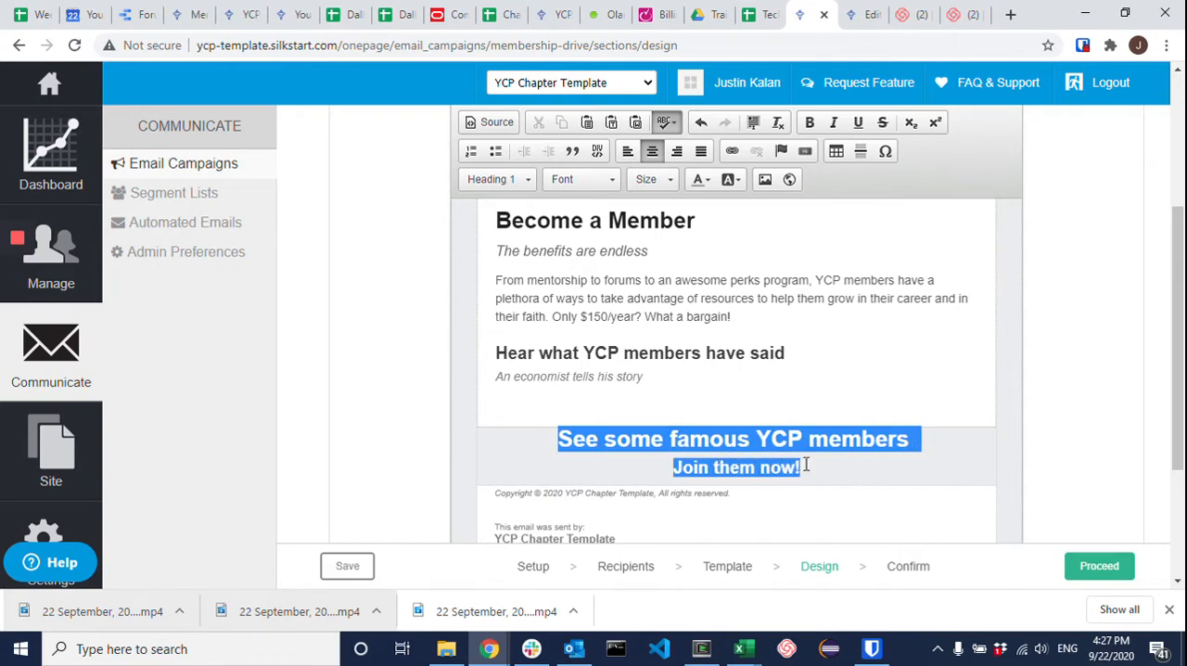
pyautogui.click(598, 152)
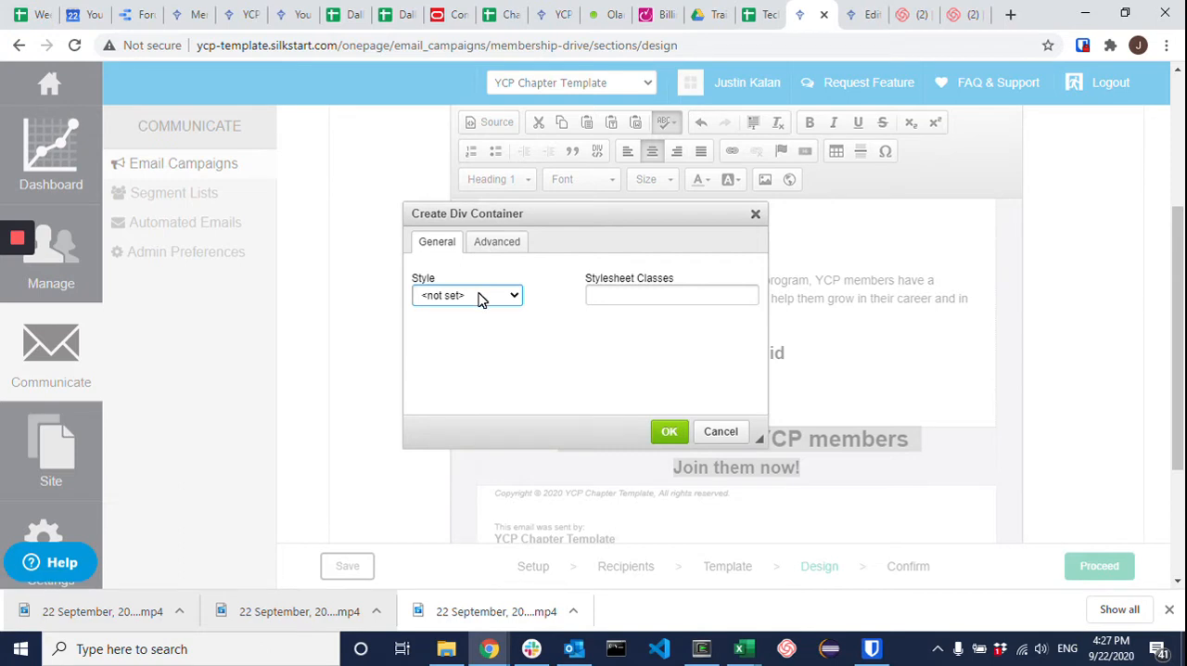
pyautogui.click(490, 246)
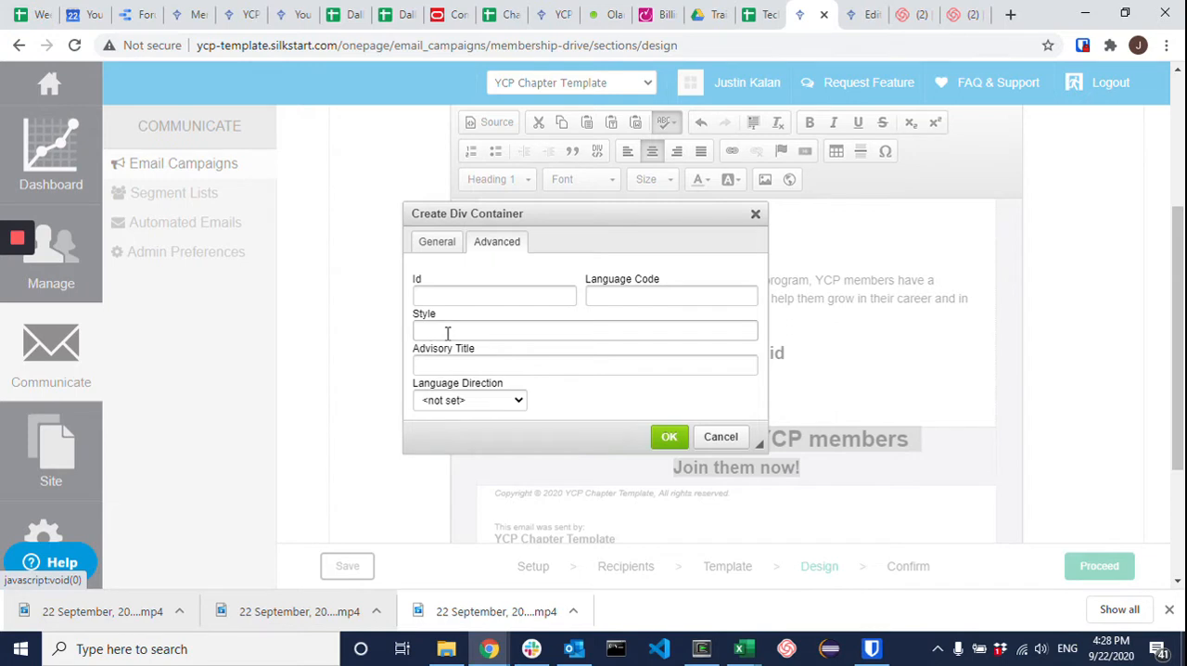
pyautogui.click(453, 246)
pyautogui.click(451, 295)
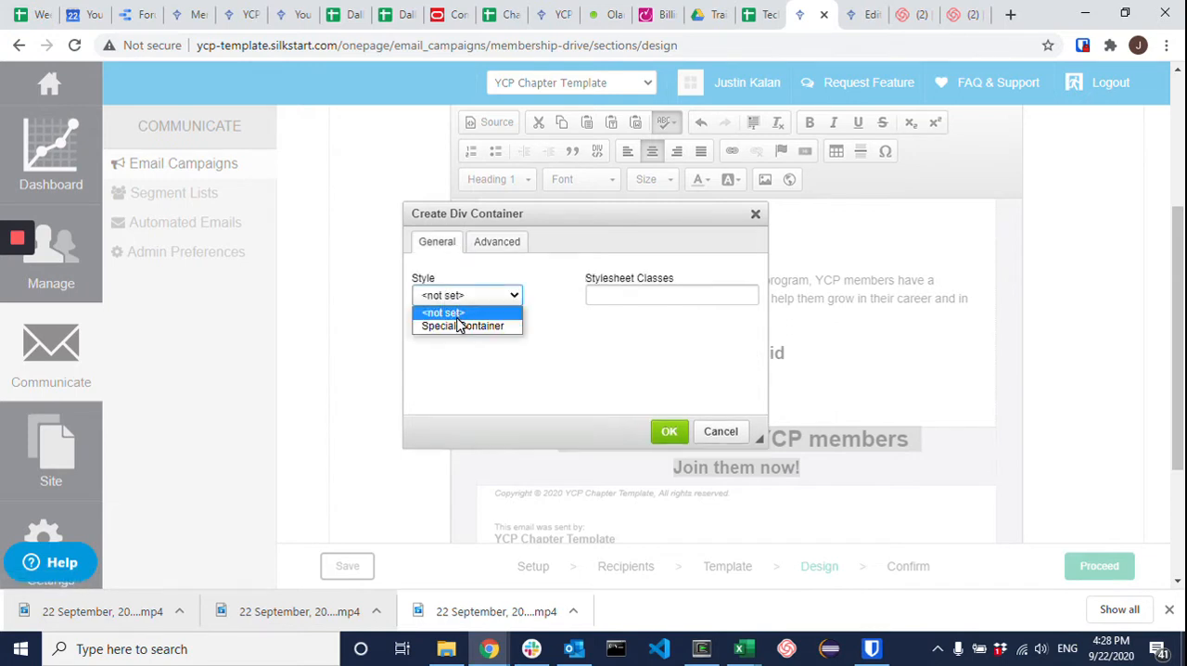
pyautogui.click(480, 268)
pyautogui.click(491, 249)
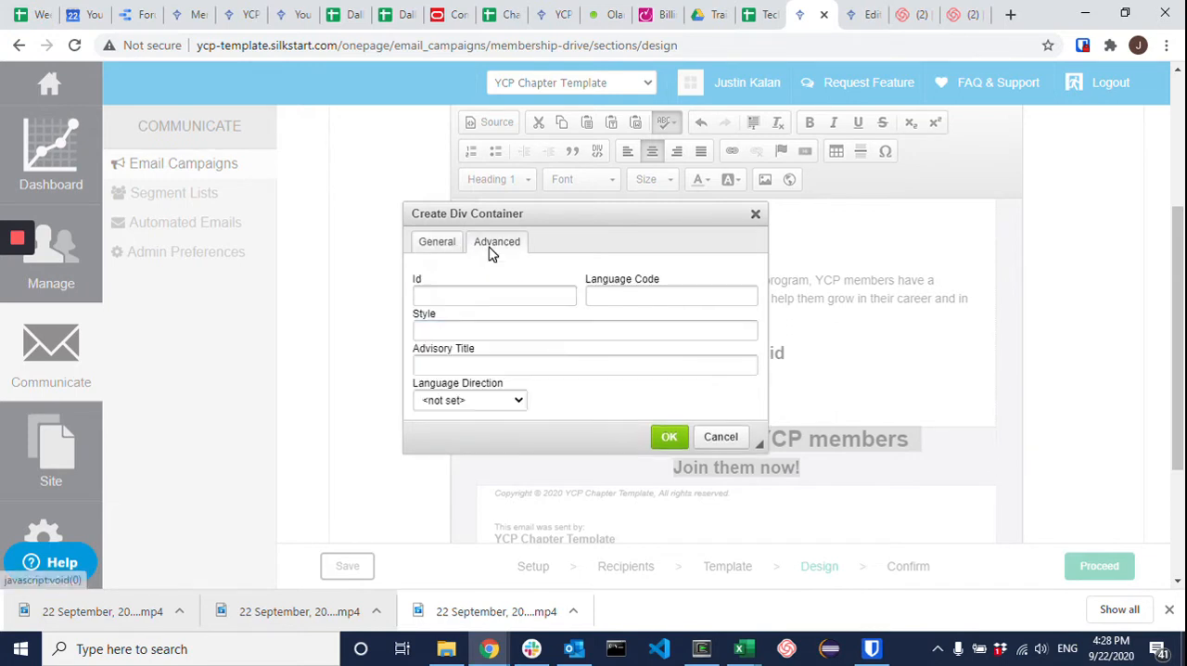
pyautogui.click(465, 331)
pyautogui.write('bac')
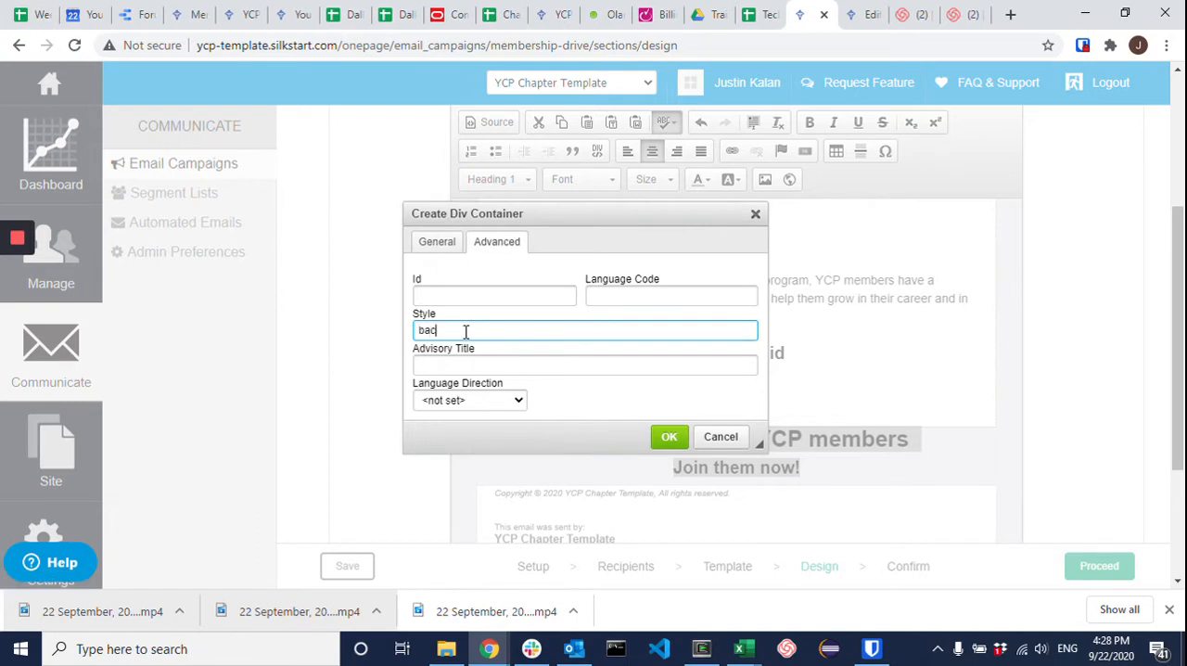
pyautogui.write('kground:#')
pyautogui.write('ffffff')
pyautogui.click(669, 437)
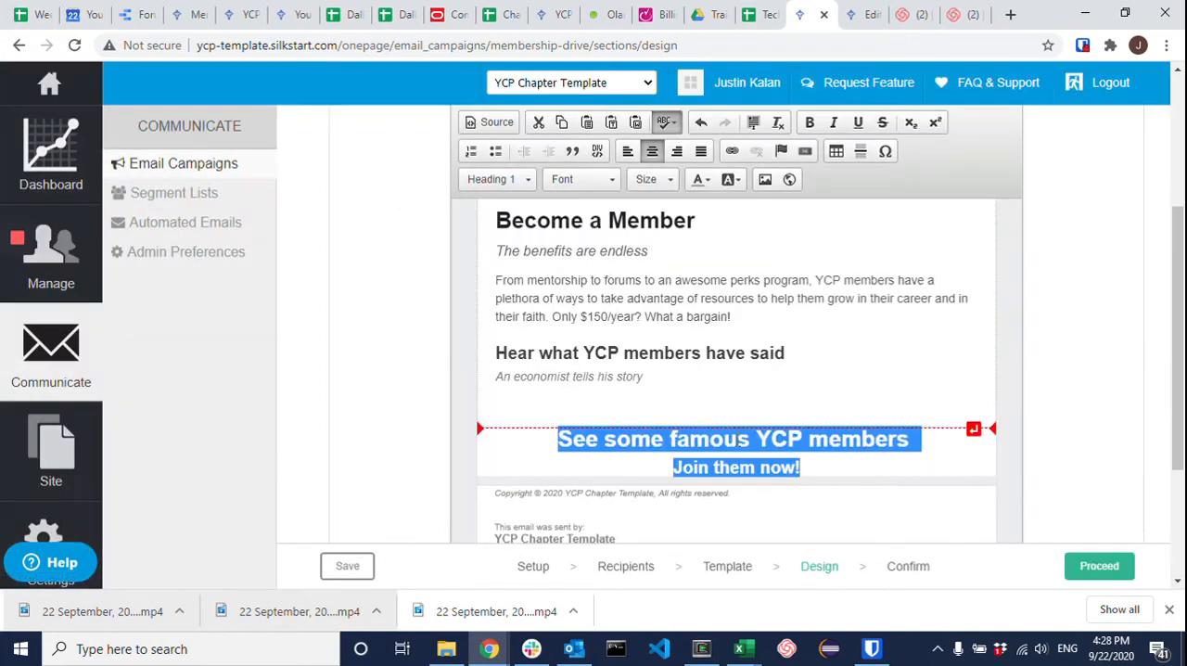
# Step: Insert a blank line between the "See some famous YCP members" heading and "Join them now!"
pyautogui.click(666, 469)
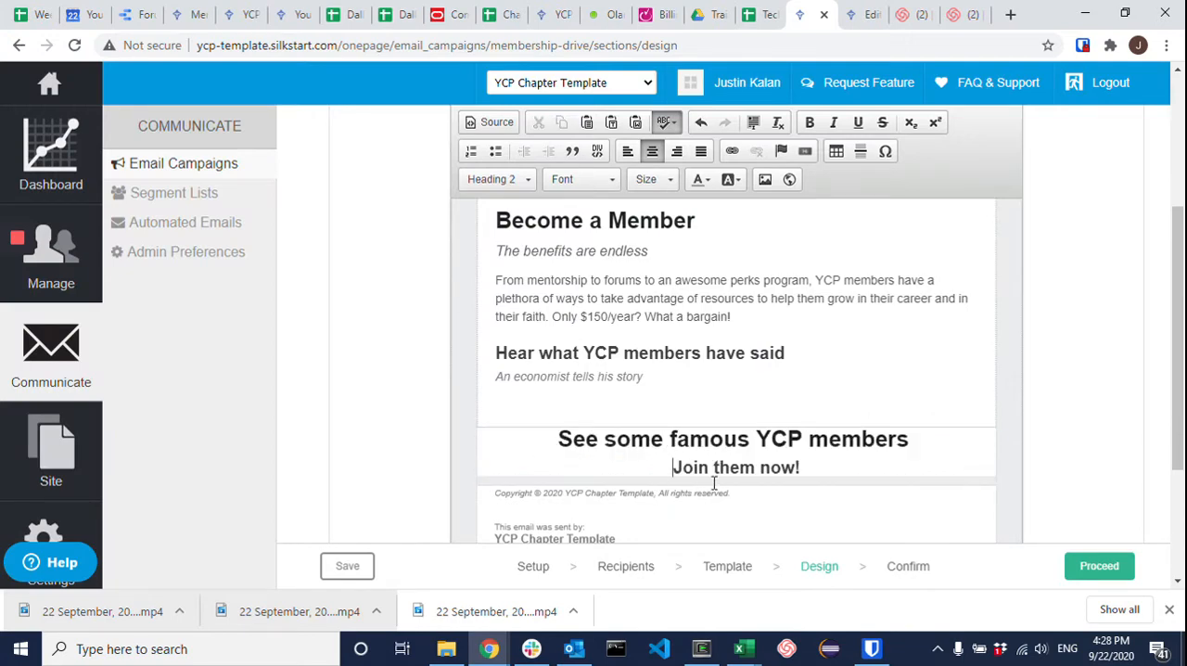
pyautogui.click(921, 438)
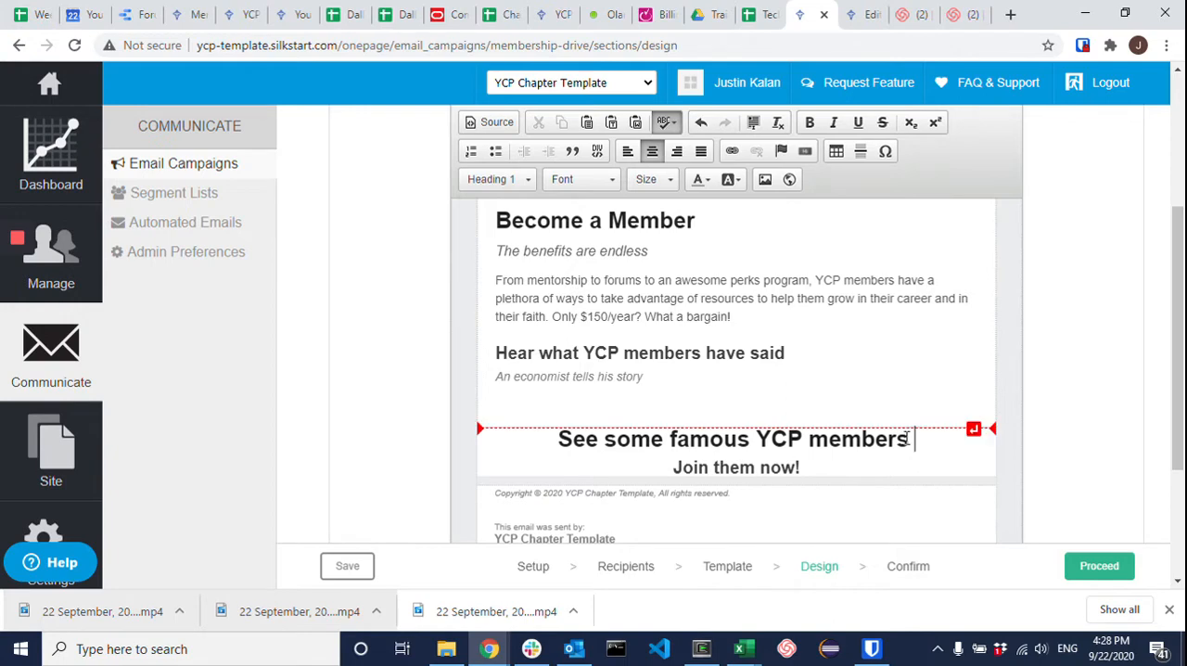
pyautogui.press('Return')
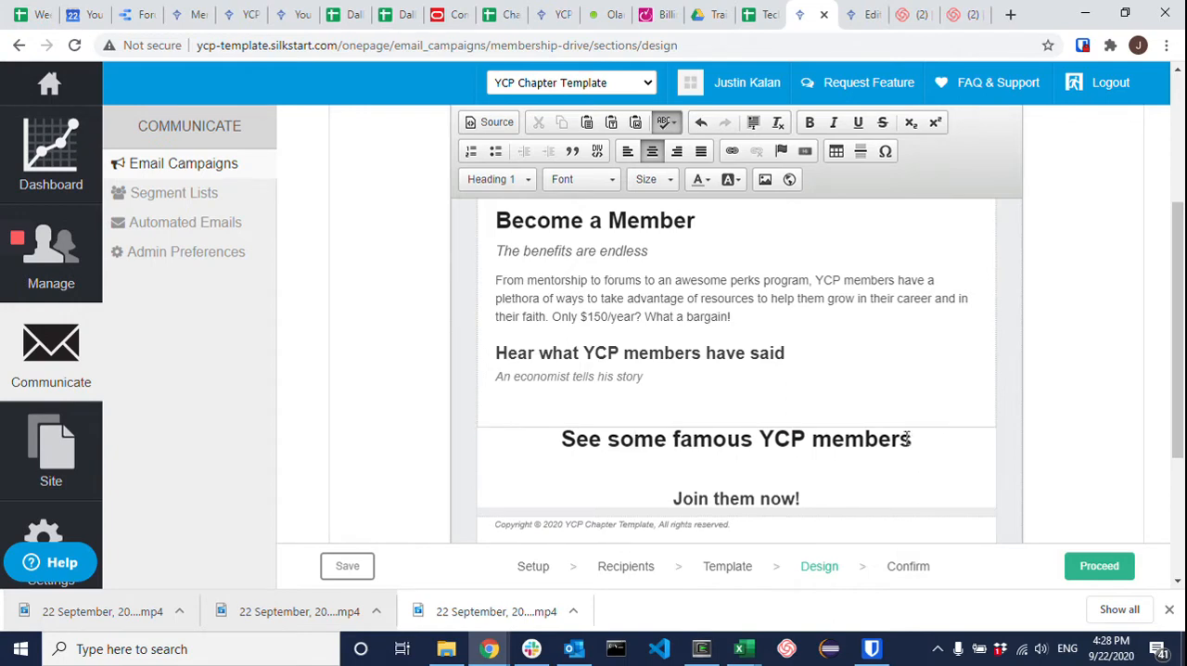
pyautogui.scroll(-1, 745, 477)
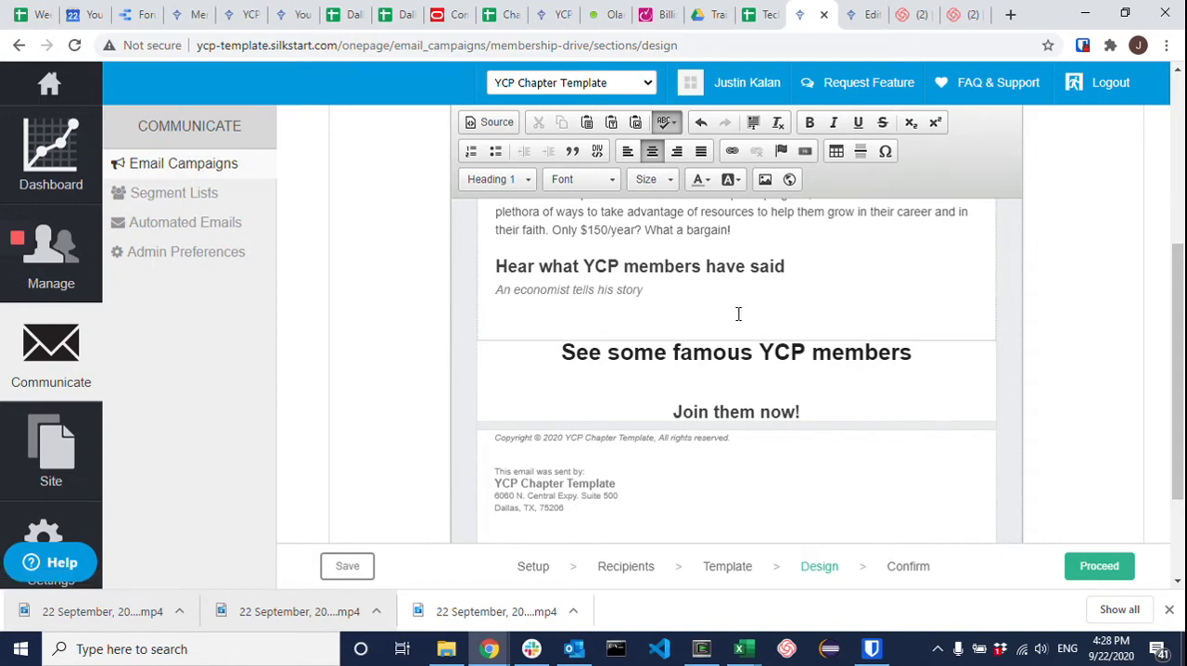
# Step: Insert a table with one row and two columns between "See some famous YCP members" and "Join them now!"
pyautogui.click(835, 153)
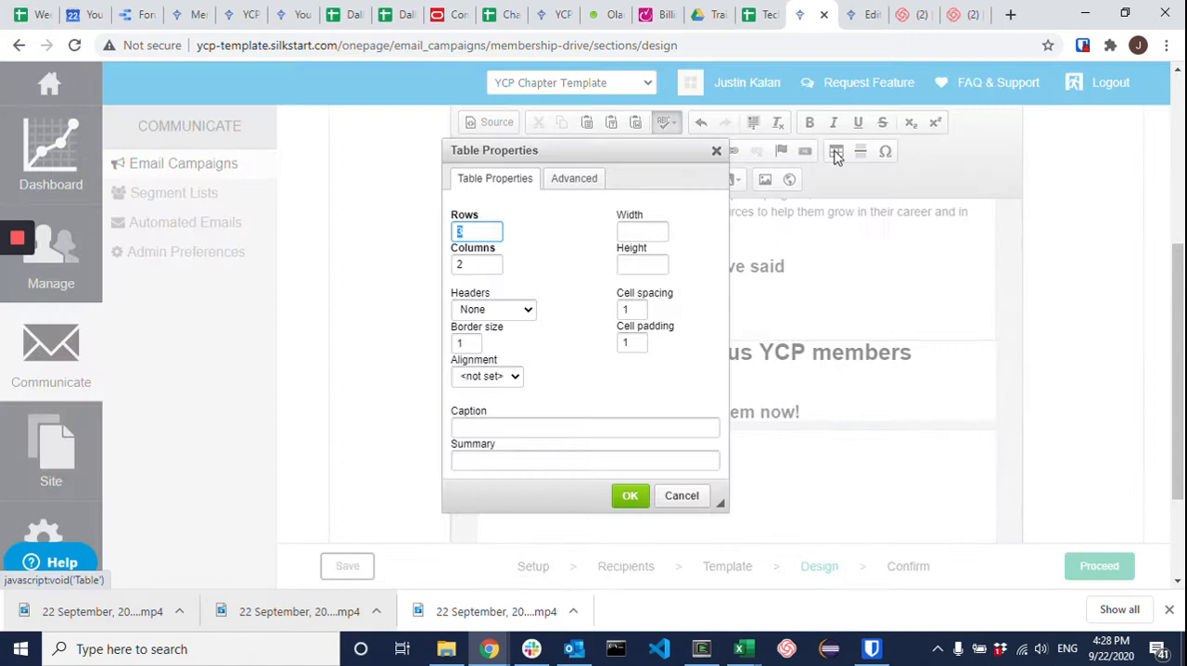
pyautogui.click(489, 231)
pyautogui.press('BackSpace')
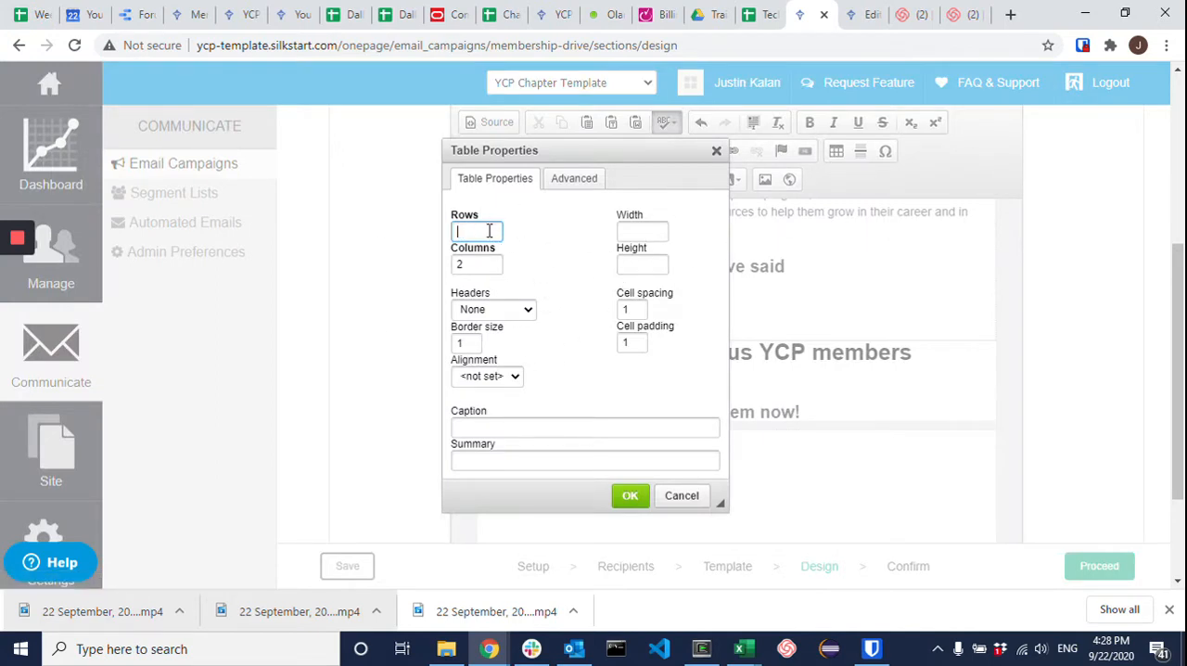
pyautogui.click(479, 260)
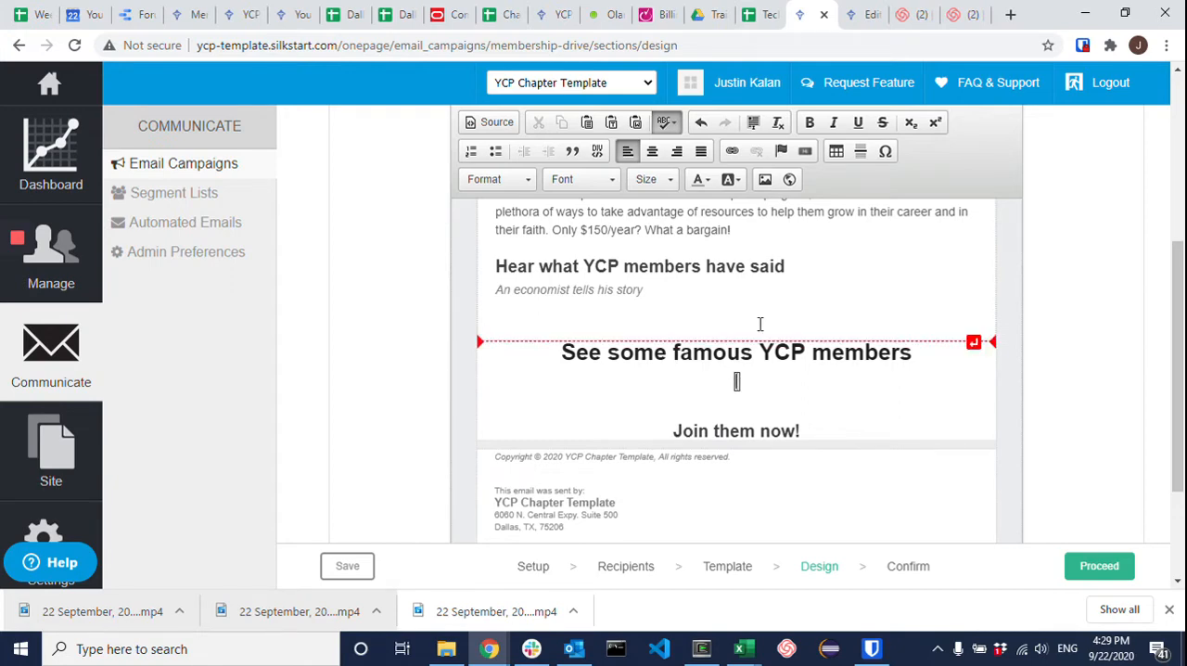
# Step: Insert the 542 x 560 image of the blond swordsman from the image library into the table's first cell
pyautogui.click(765, 181)
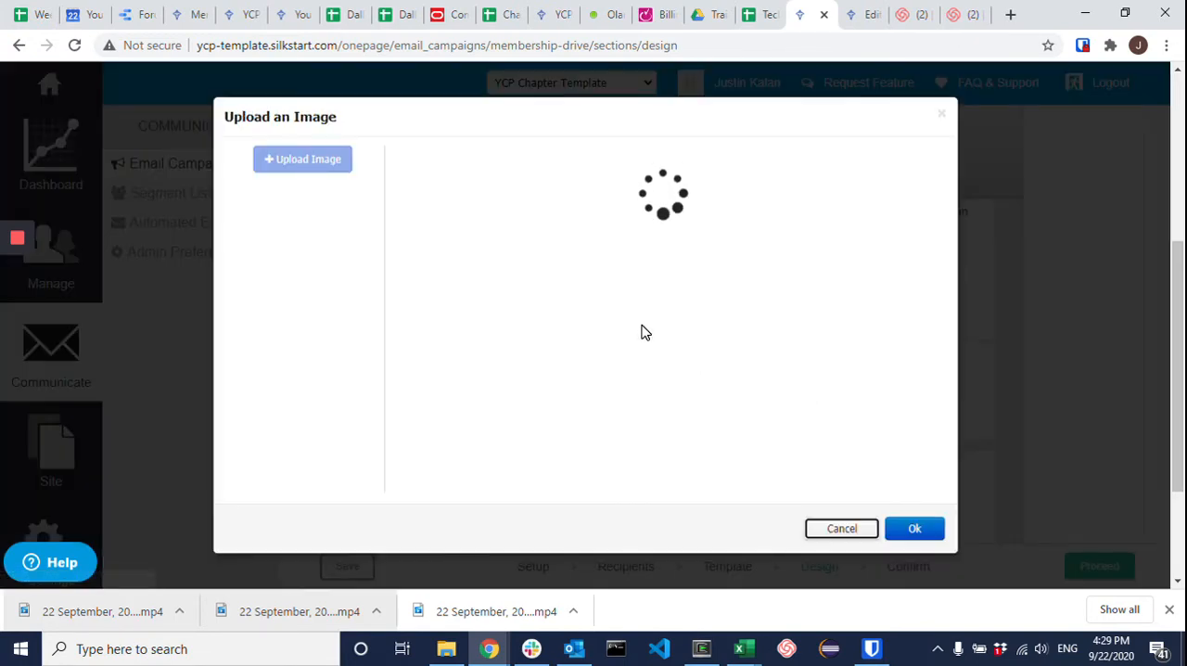
pyautogui.scroll(-5, 657, 321)
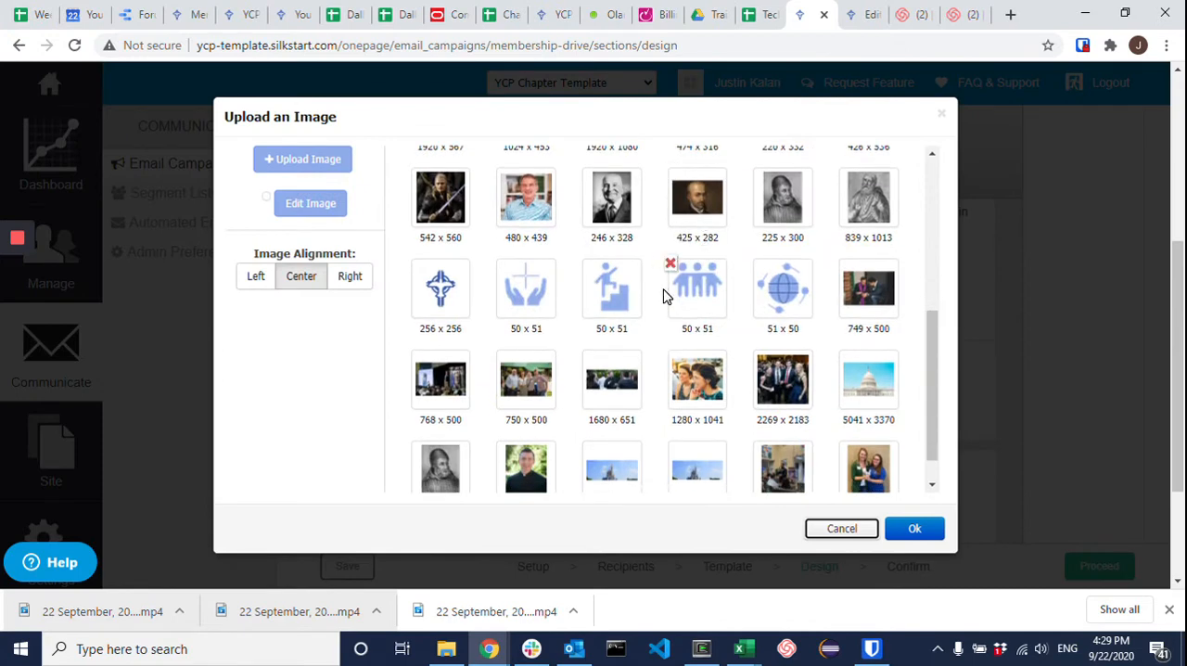
pyautogui.scroll(1, 684, 320)
pyautogui.scroll(-2, 687, 325)
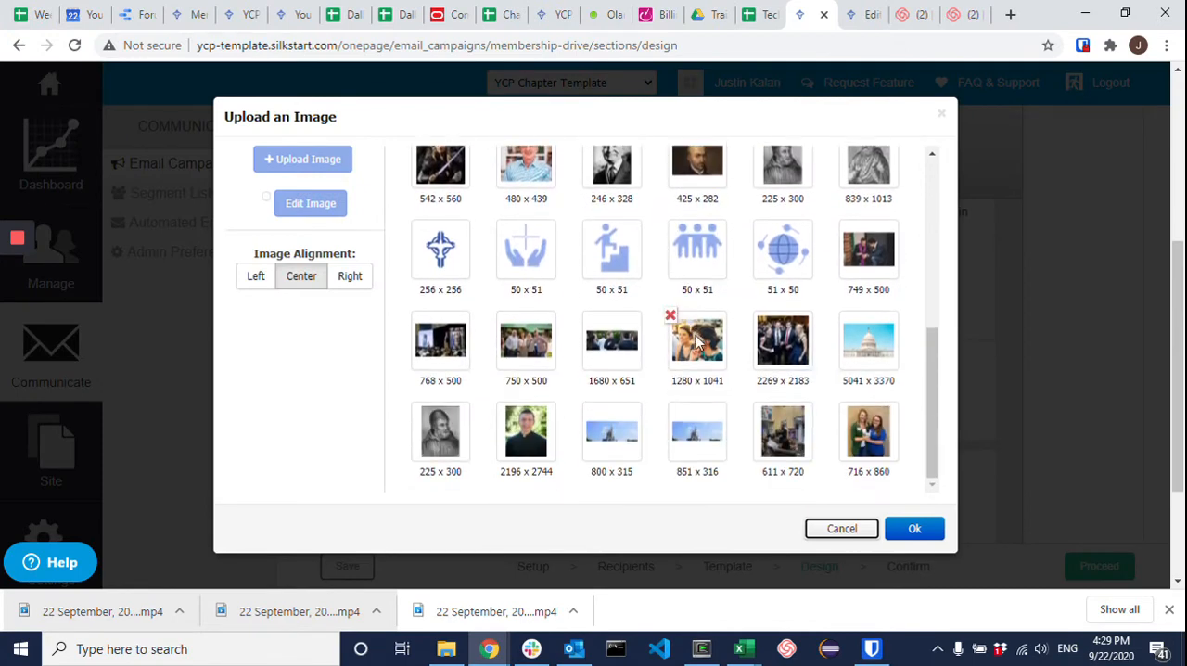
pyautogui.scroll(3, 690, 345)
pyautogui.click(451, 428)
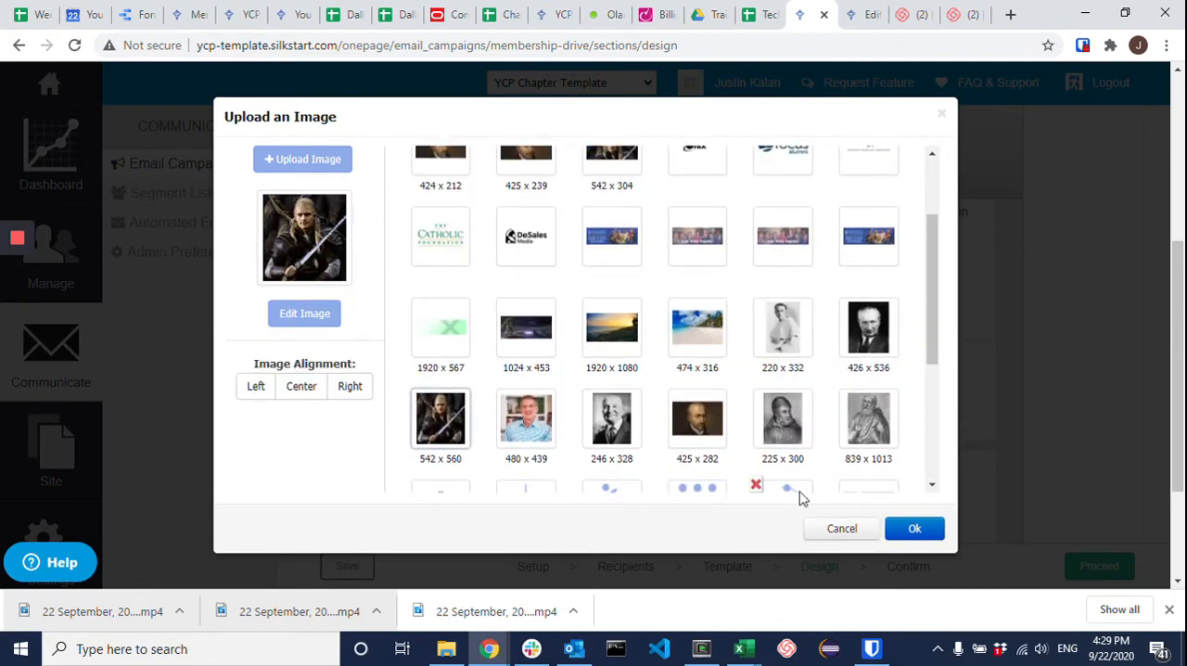
pyautogui.click(914, 529)
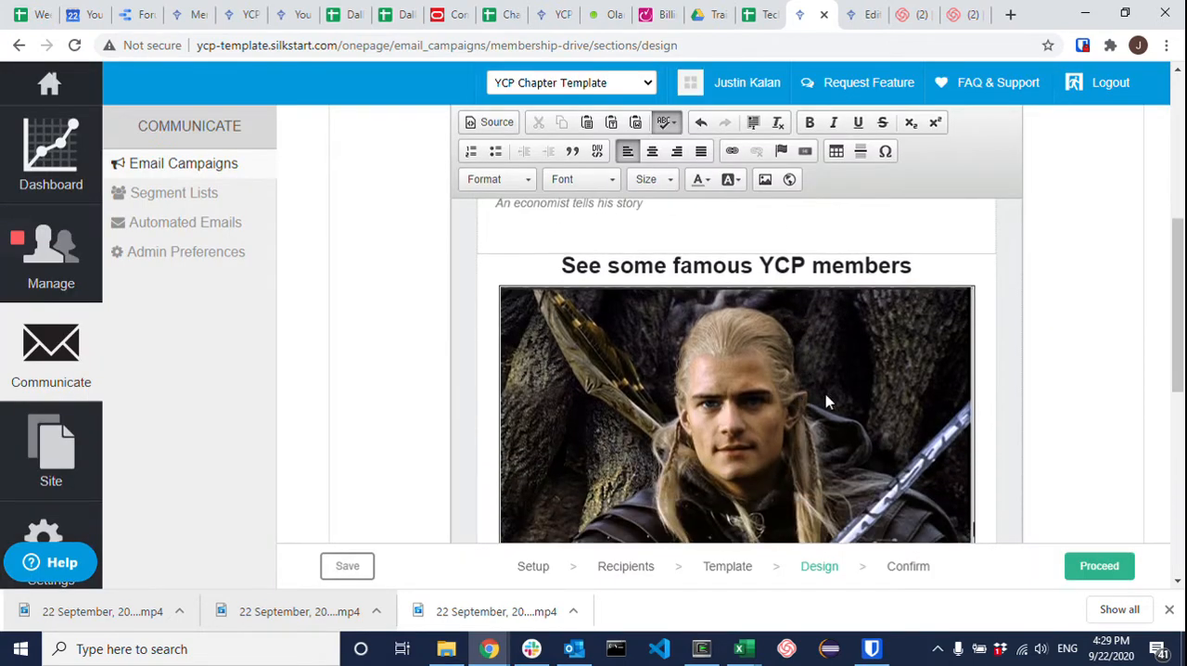
# Step: Insert the 425 x 282 painted portrait of the bearded man from the image library into the table's second cell
pyautogui.scroll(-1, 854, 375)
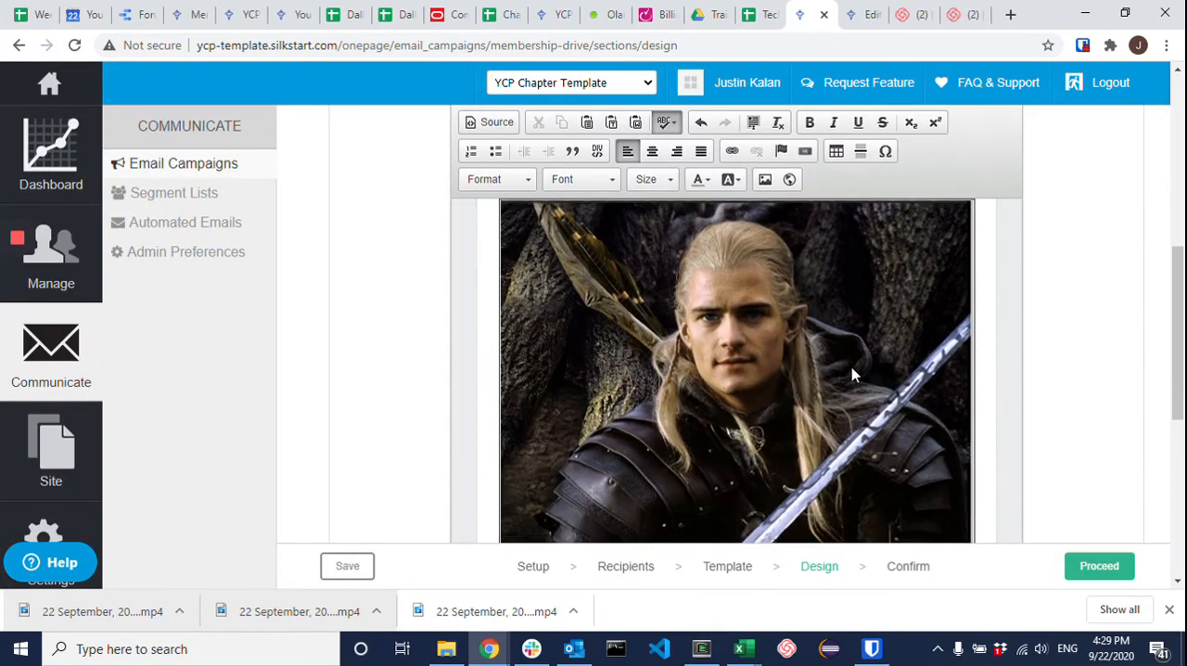
pyautogui.click(765, 180)
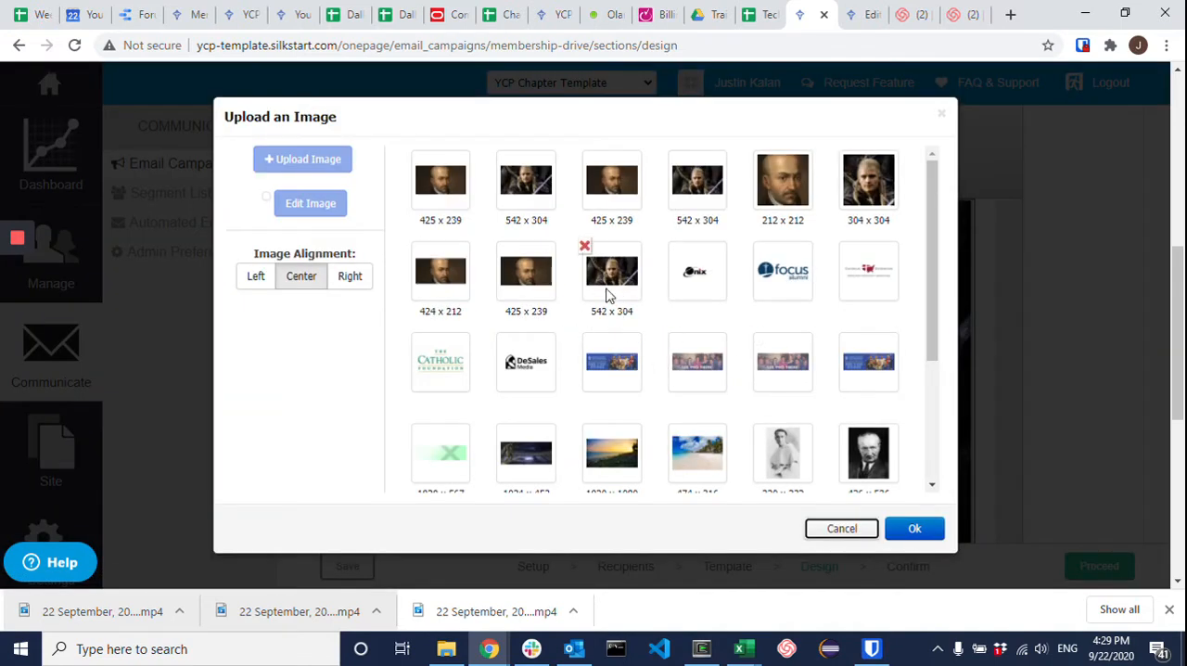
pyautogui.scroll(-3, 649, 278)
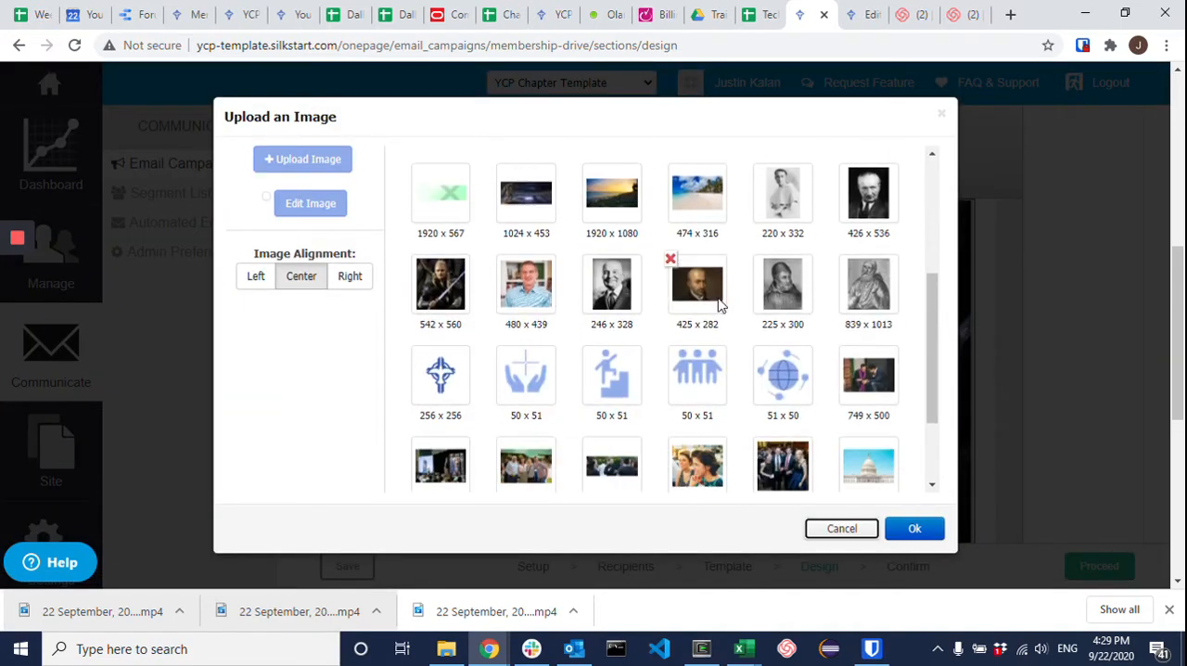
pyautogui.scroll(-1, 651, 315)
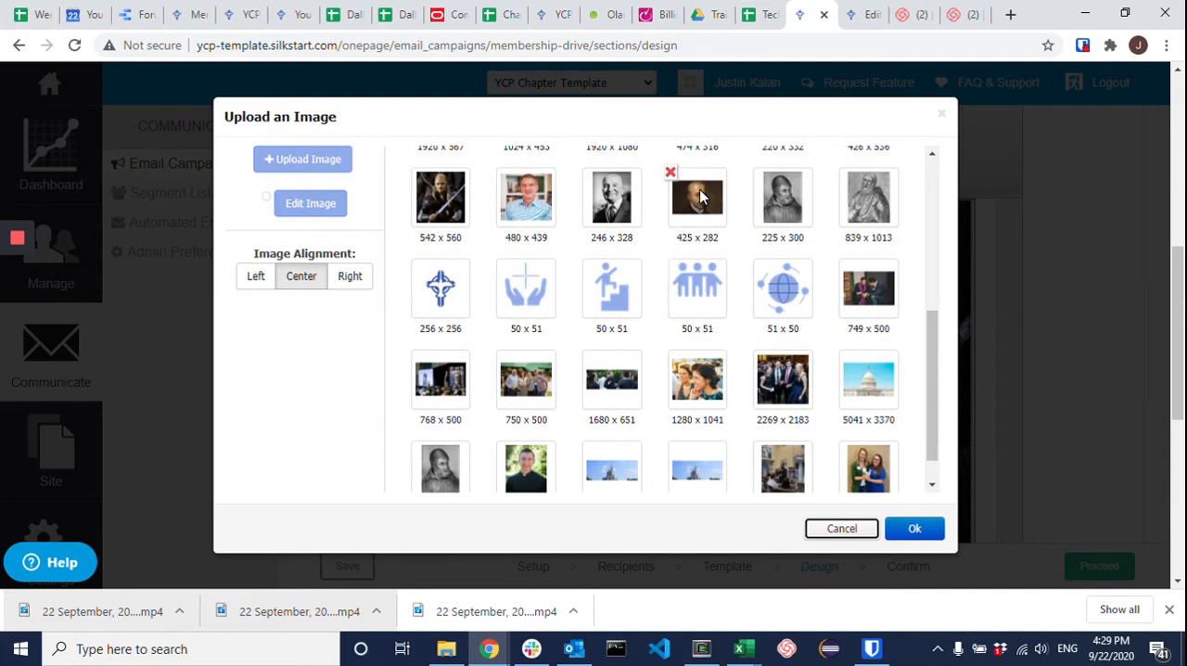
pyautogui.click(697, 204)
pyautogui.click(914, 528)
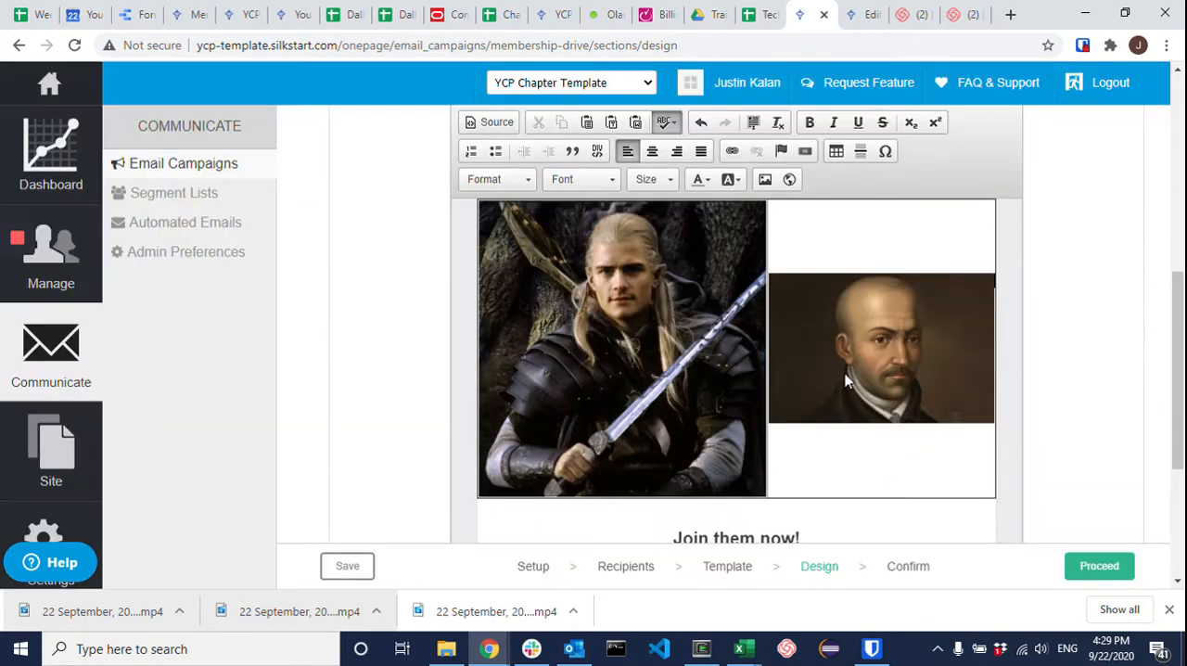
pyautogui.scroll(1, 835, 383)
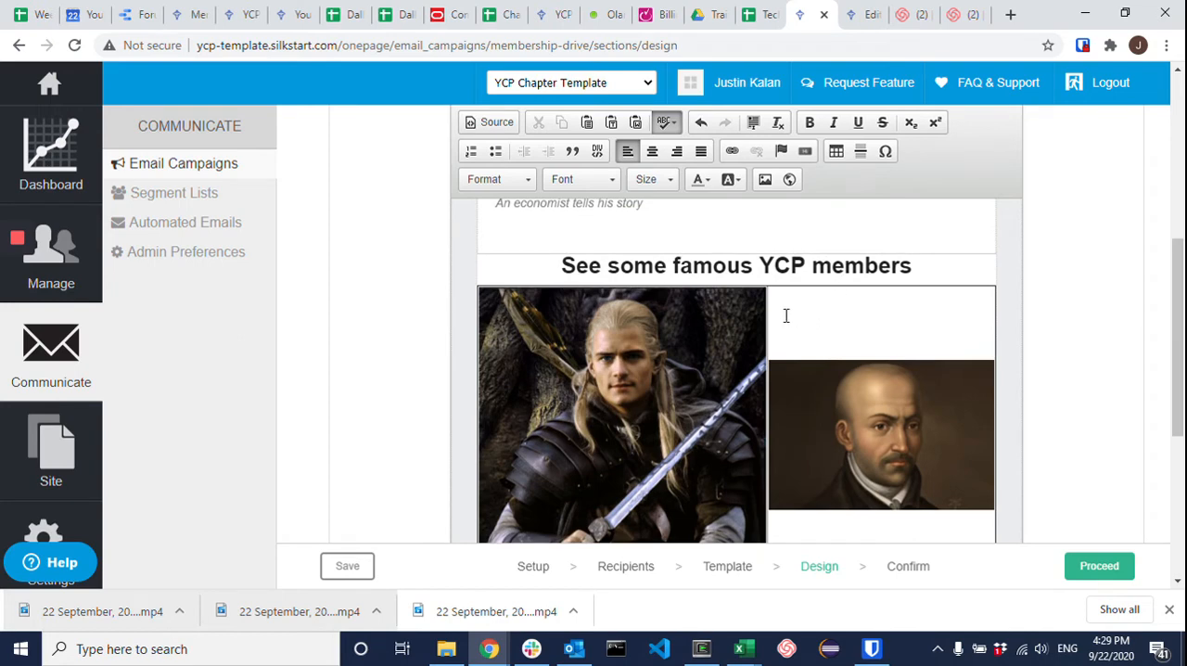
pyautogui.scroll(-1, 807, 334)
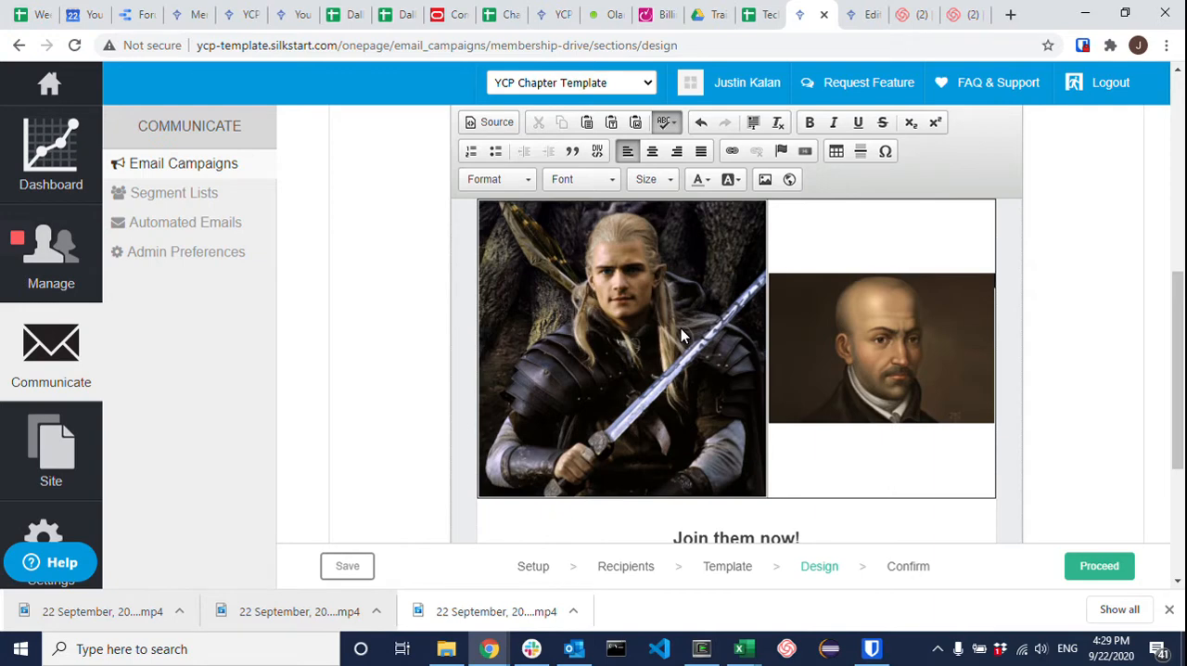
pyautogui.scroll(1, 584, 350)
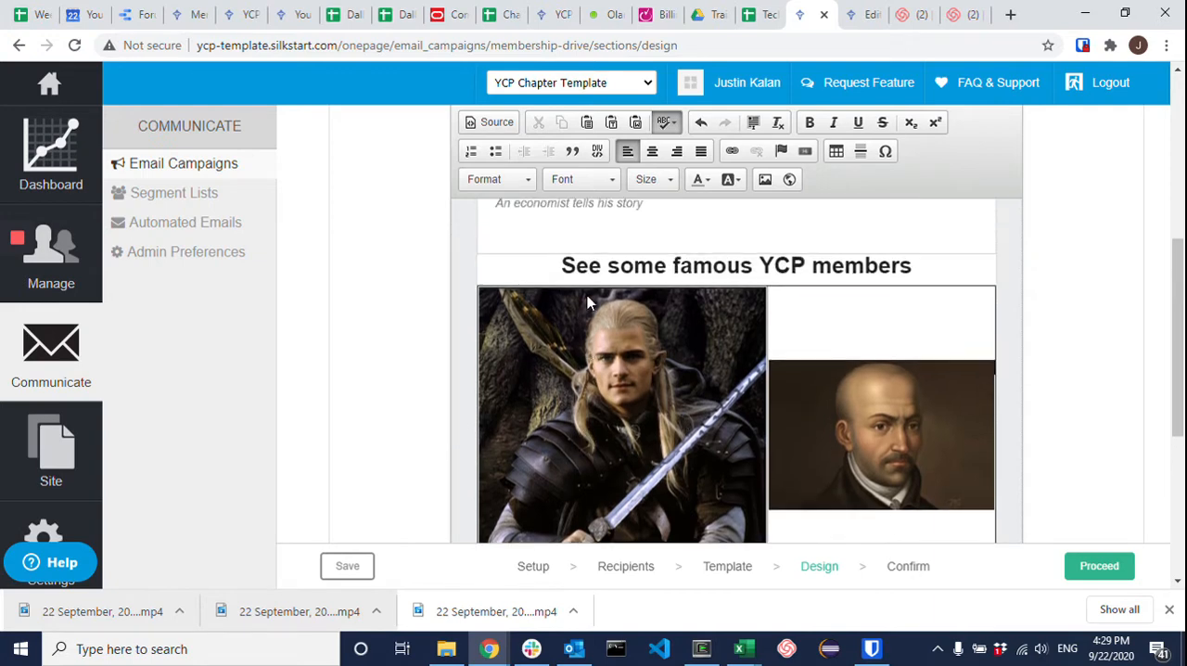
pyautogui.scroll(-1, 595, 394)
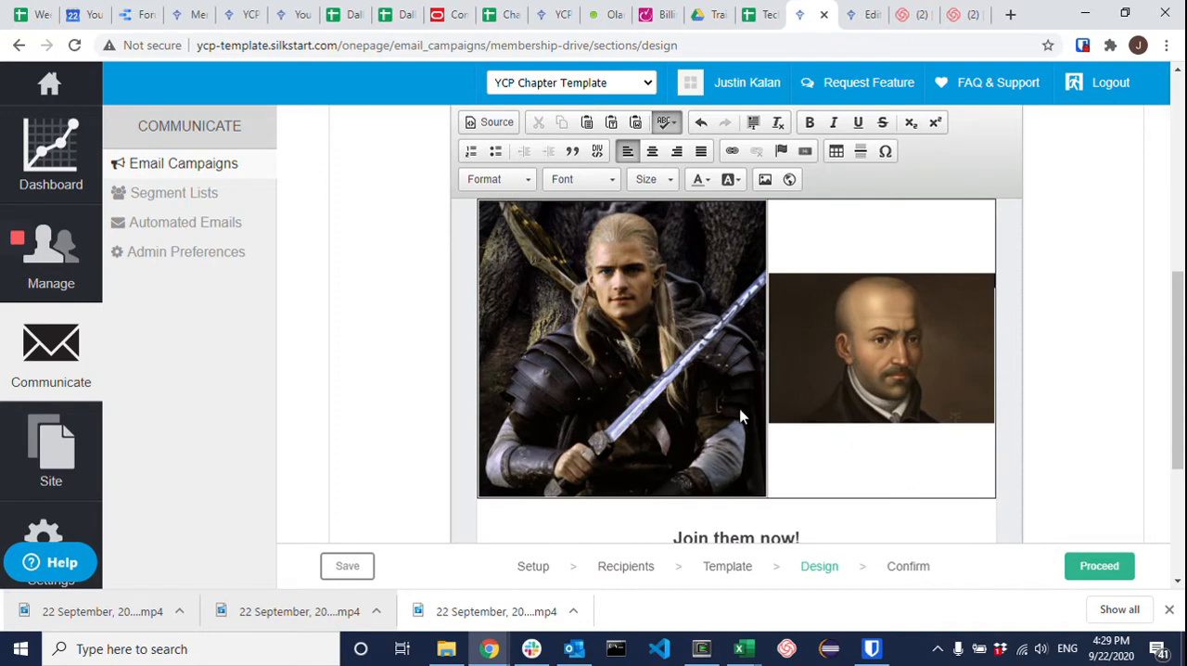
pyautogui.click(658, 358)
pyautogui.click(762, 181)
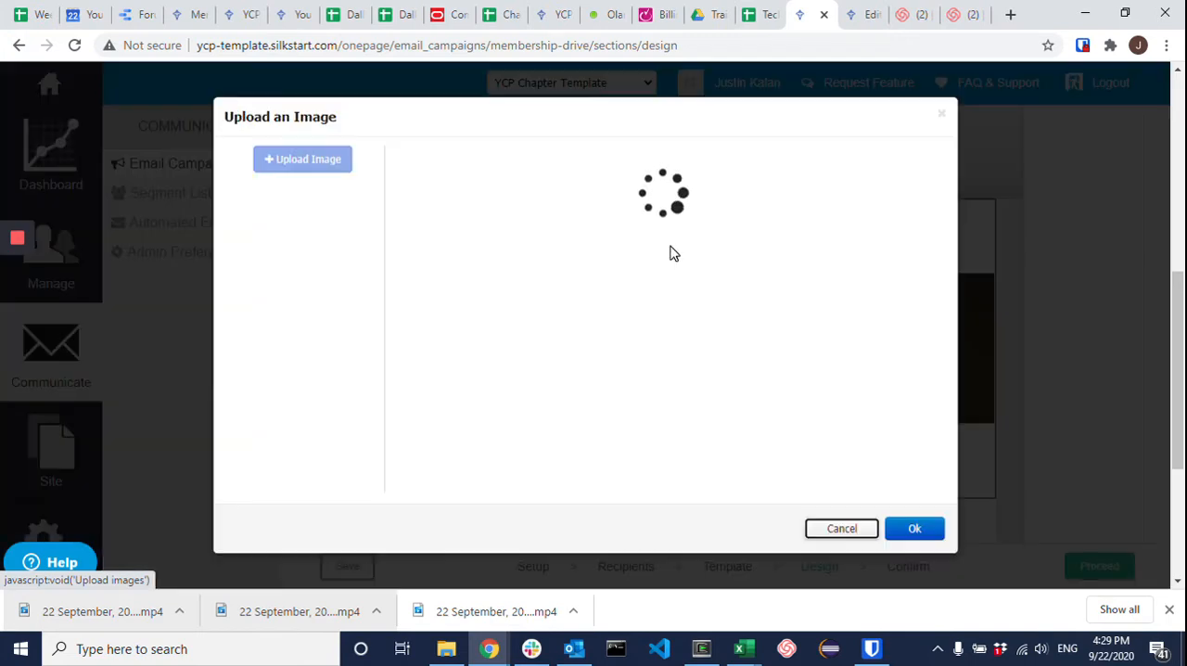
pyautogui.scroll(-3, 598, 350)
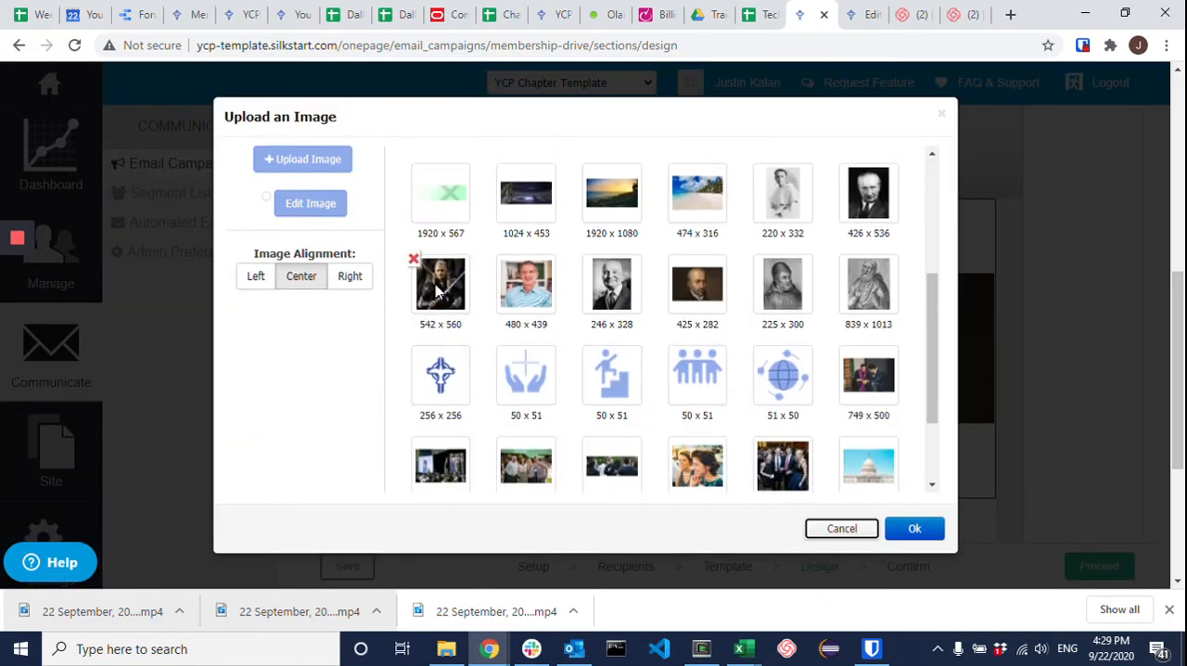
pyautogui.click(453, 311)
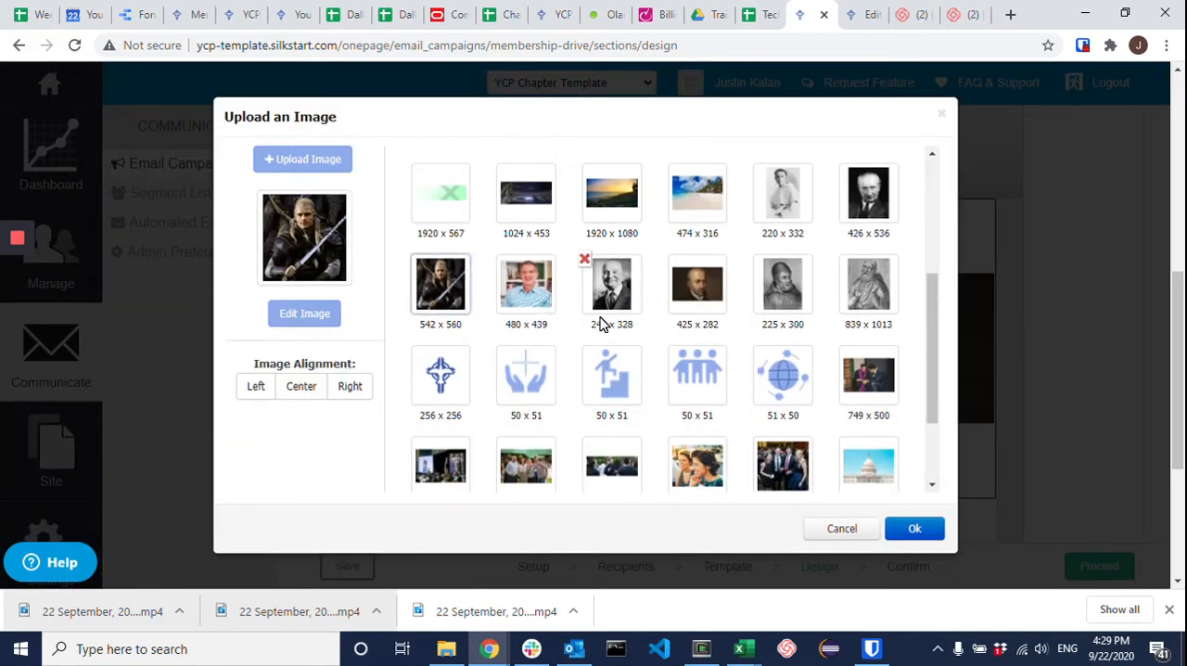
pyautogui.click(834, 529)
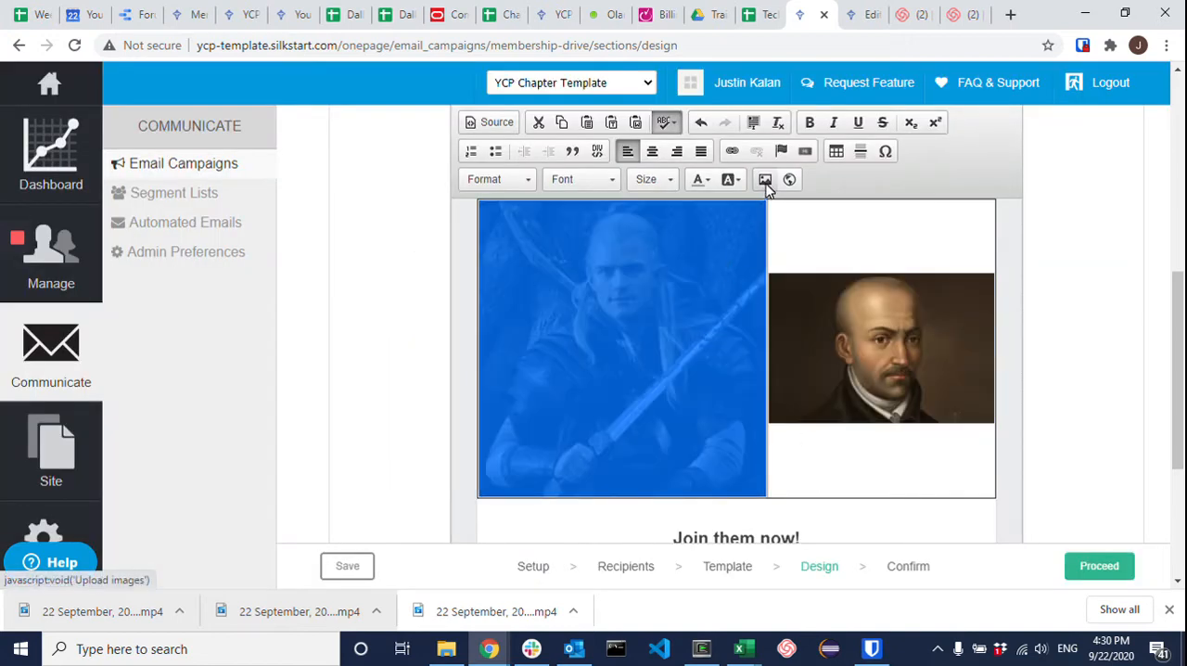
# Step: Crop the 542 x 560 swordsman image to a 16:9 ratio, shifting the crop area up to include the face, and save it
pyautogui.click(765, 179)
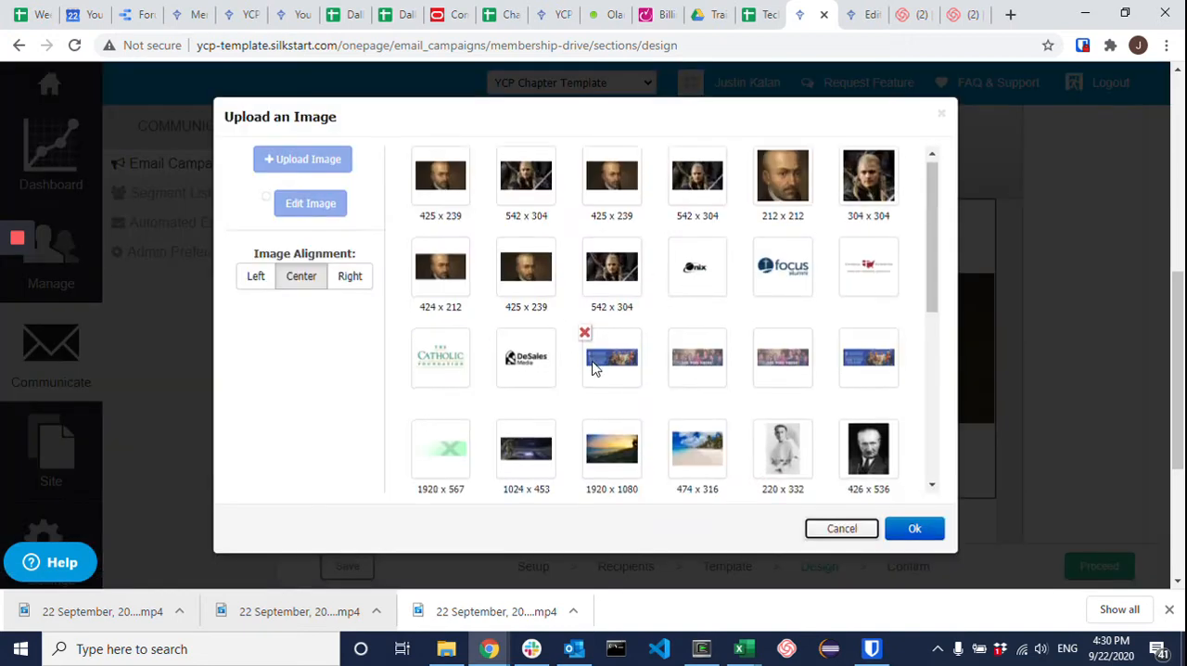
pyautogui.scroll(-3, 594, 367)
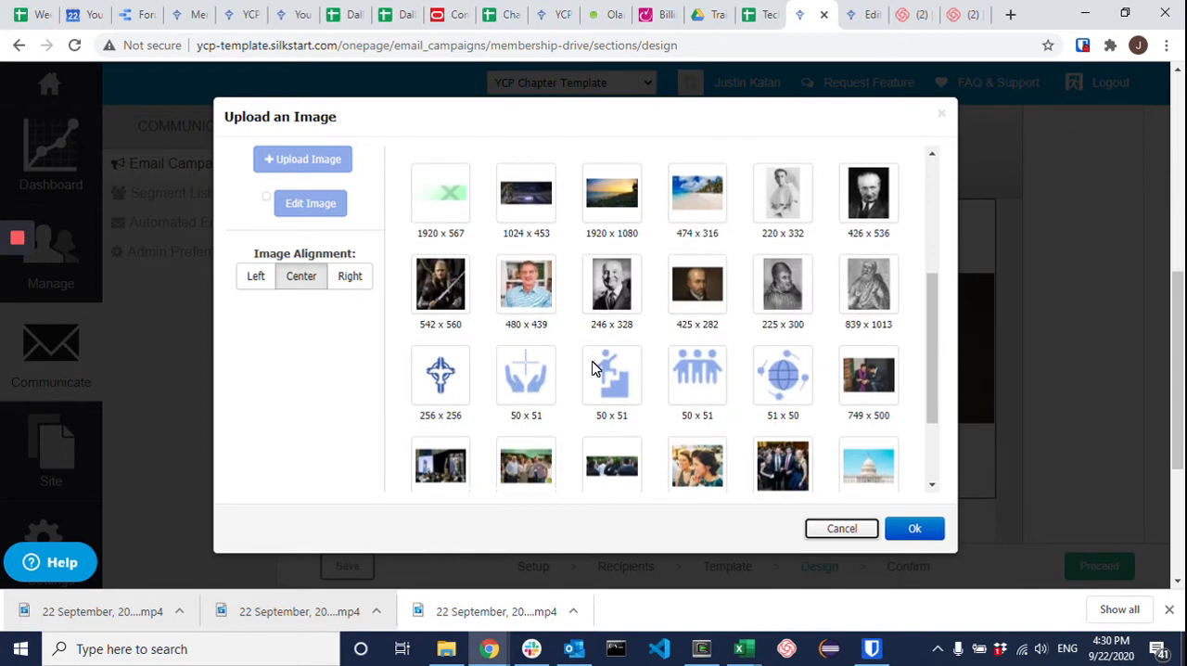
pyautogui.click(445, 292)
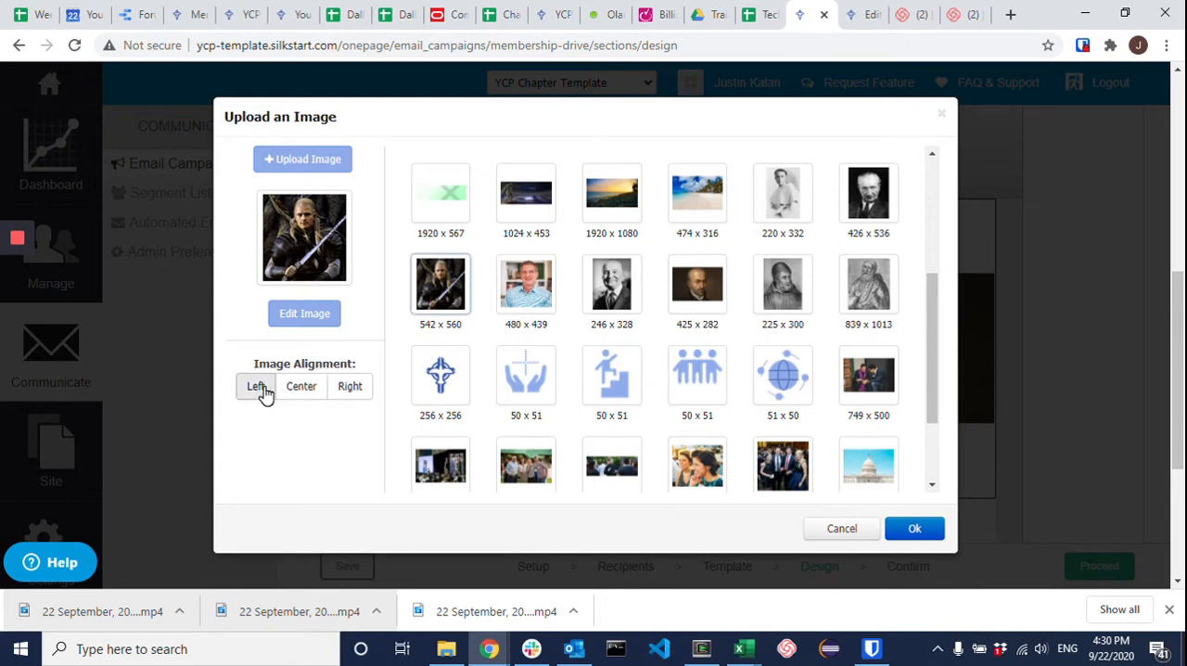
pyautogui.click(288, 324)
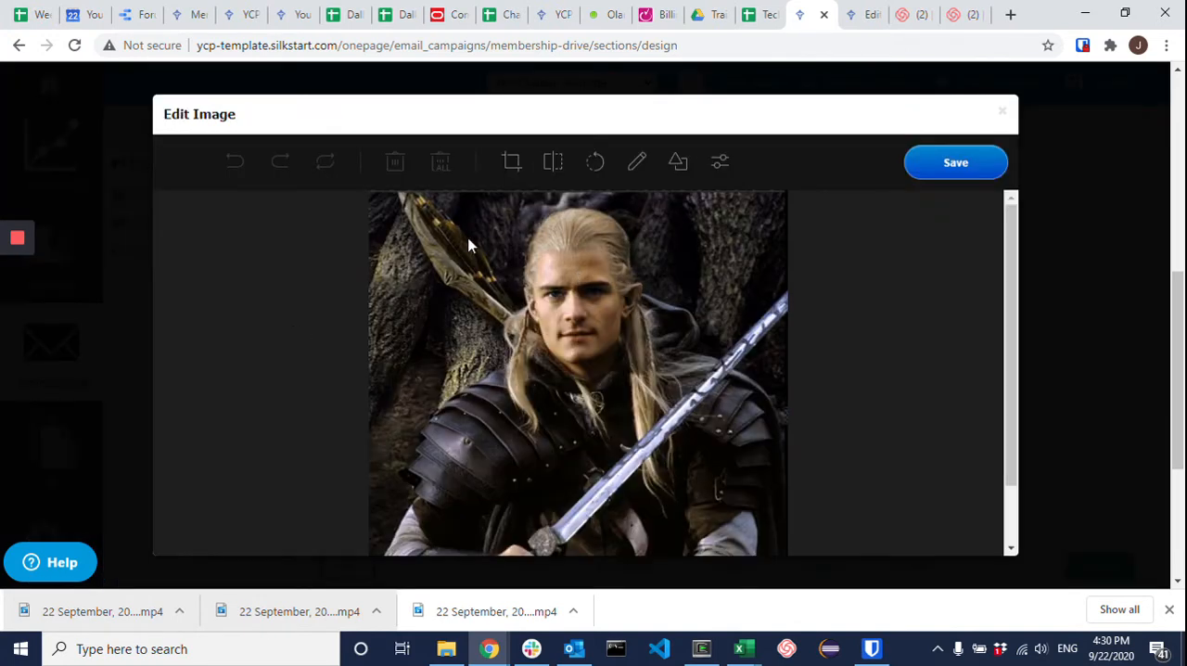
pyautogui.click(513, 167)
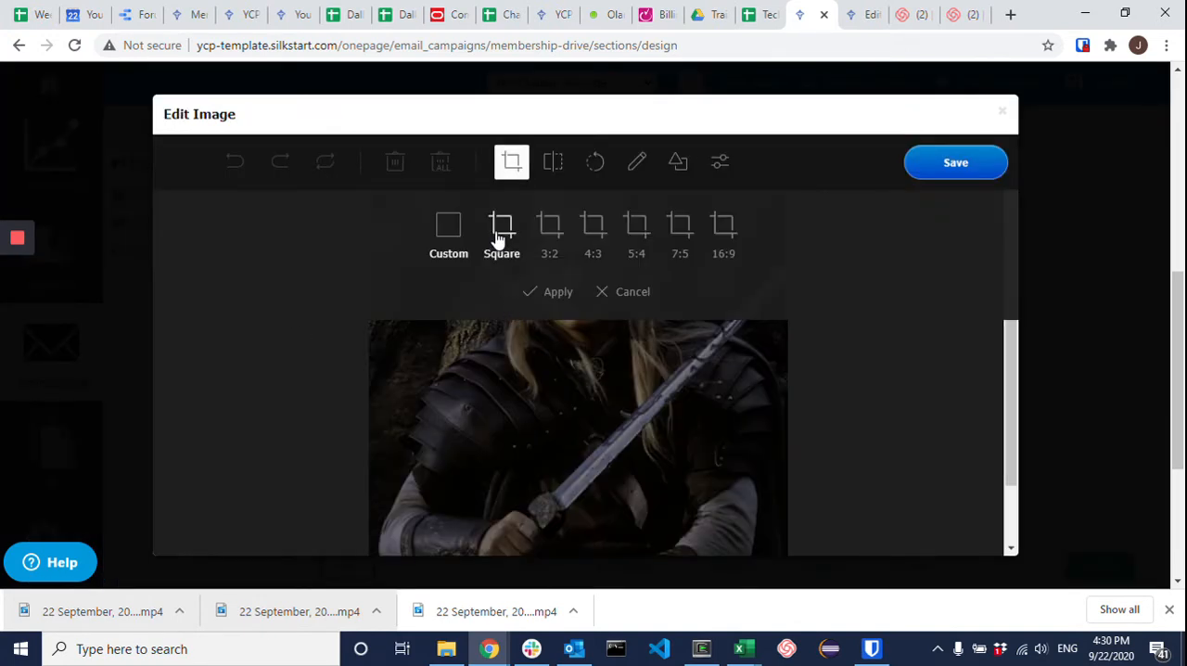
pyautogui.click(722, 232)
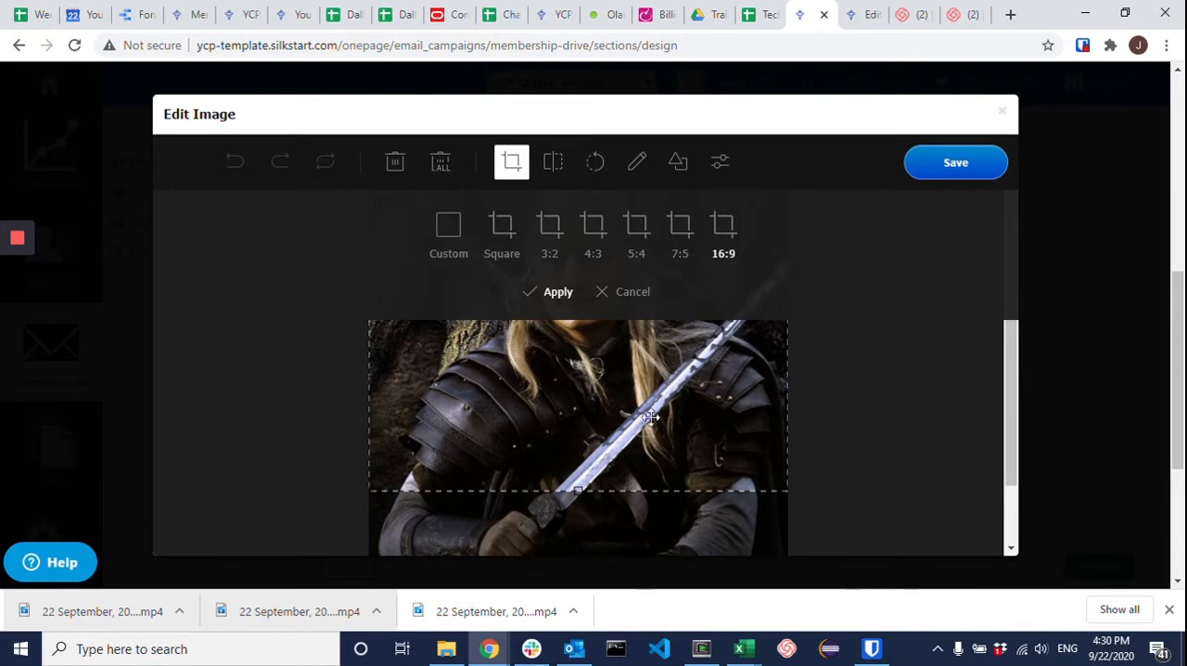
pyautogui.moveTo(620, 393); pyautogui.dragTo(568, 316)
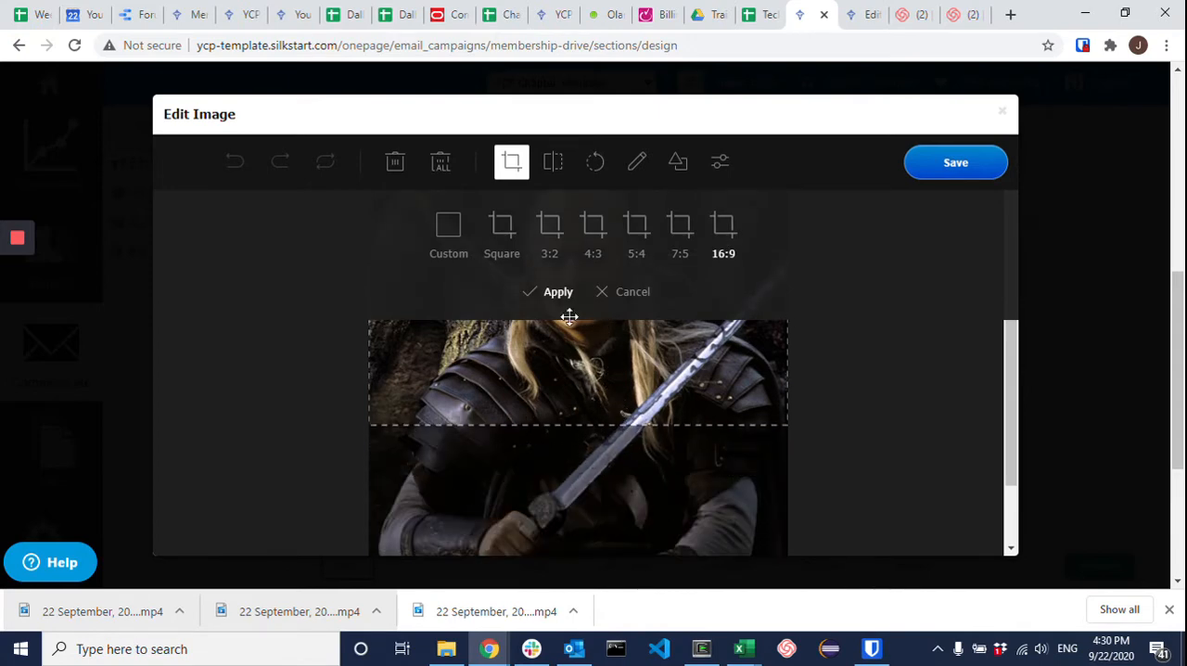
pyautogui.click(547, 293)
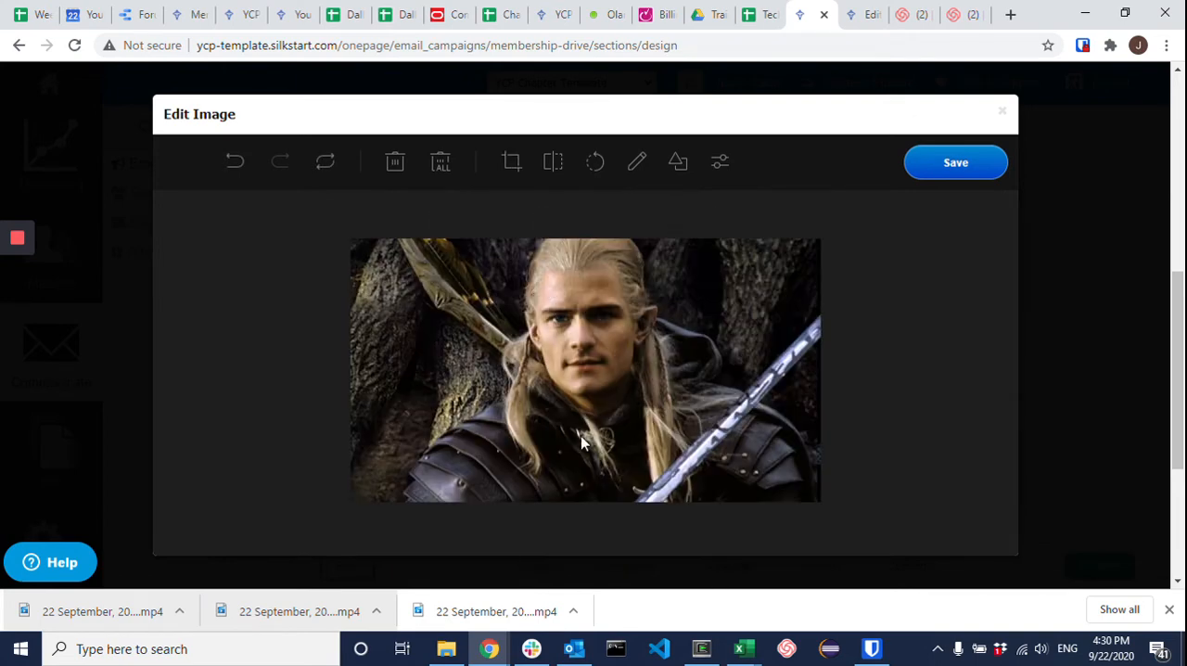
pyautogui.click(962, 170)
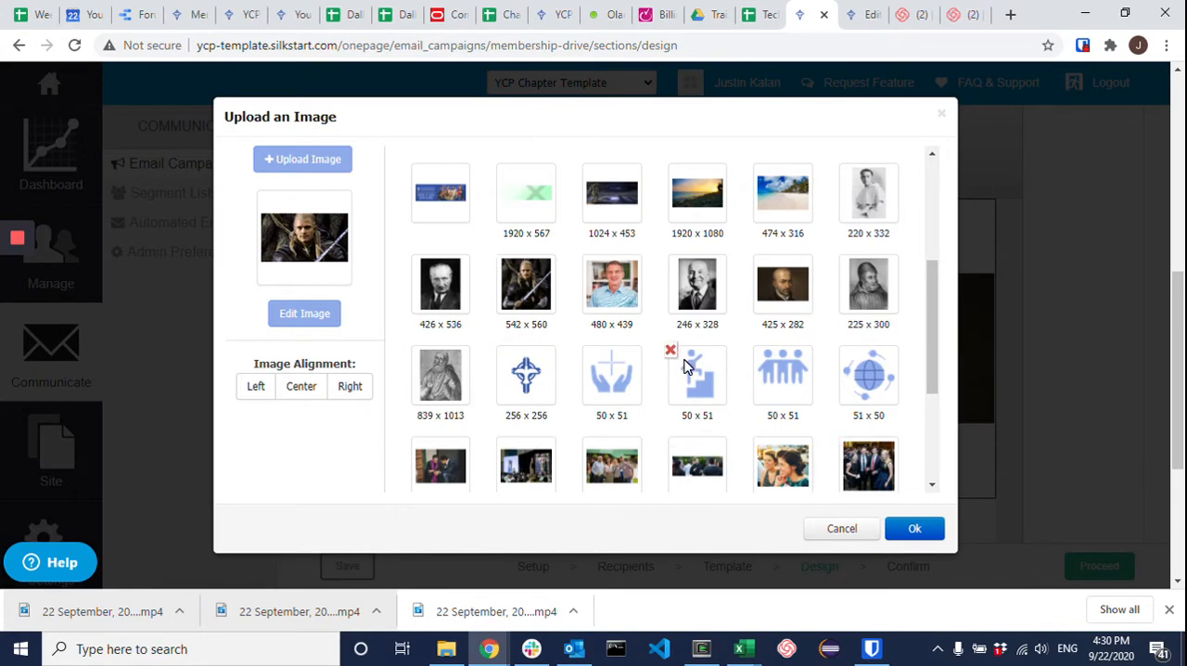
# Step: Replace the swordsman image in the table's first cell with its newly cropped 542 x 304 version
pyautogui.scroll(3, 683, 366)
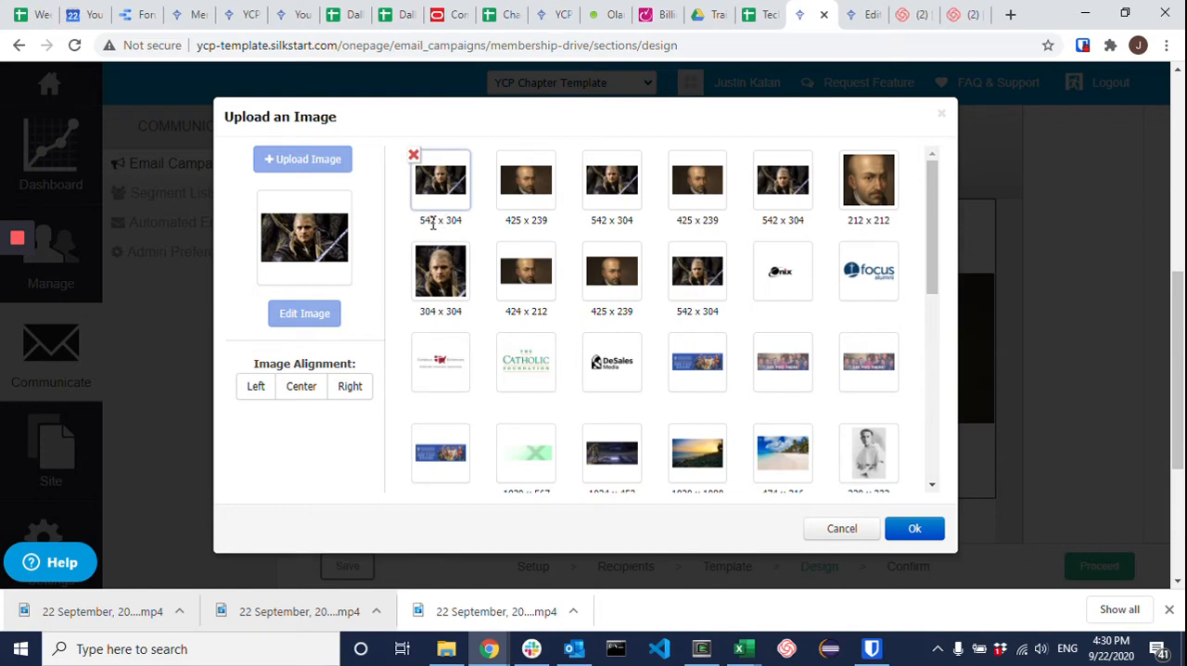
pyautogui.scroll(-6, 519, 247)
pyautogui.scroll(3, 575, 338)
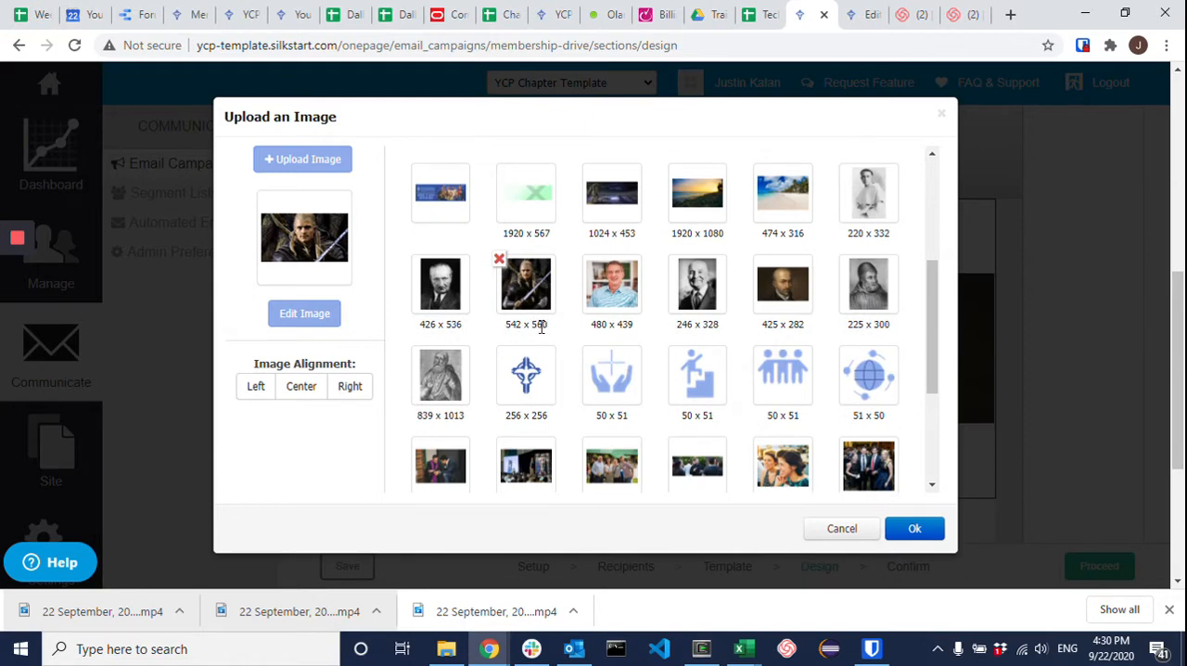
pyautogui.scroll(3, 562, 345)
pyautogui.click(441, 181)
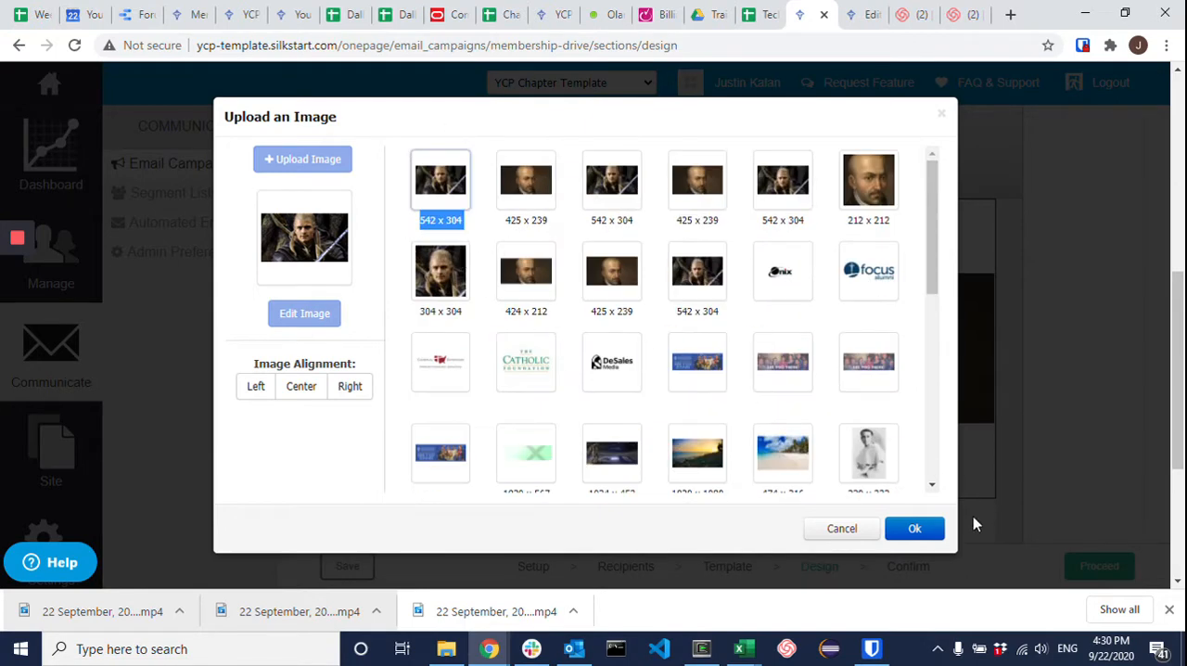
pyautogui.click(915, 530)
# Step: Crop the 425 x 282 portrait to 16:9, shifting the crop area up, and replace the second cell's image with the saved version
pyautogui.scroll(1, 723, 371)
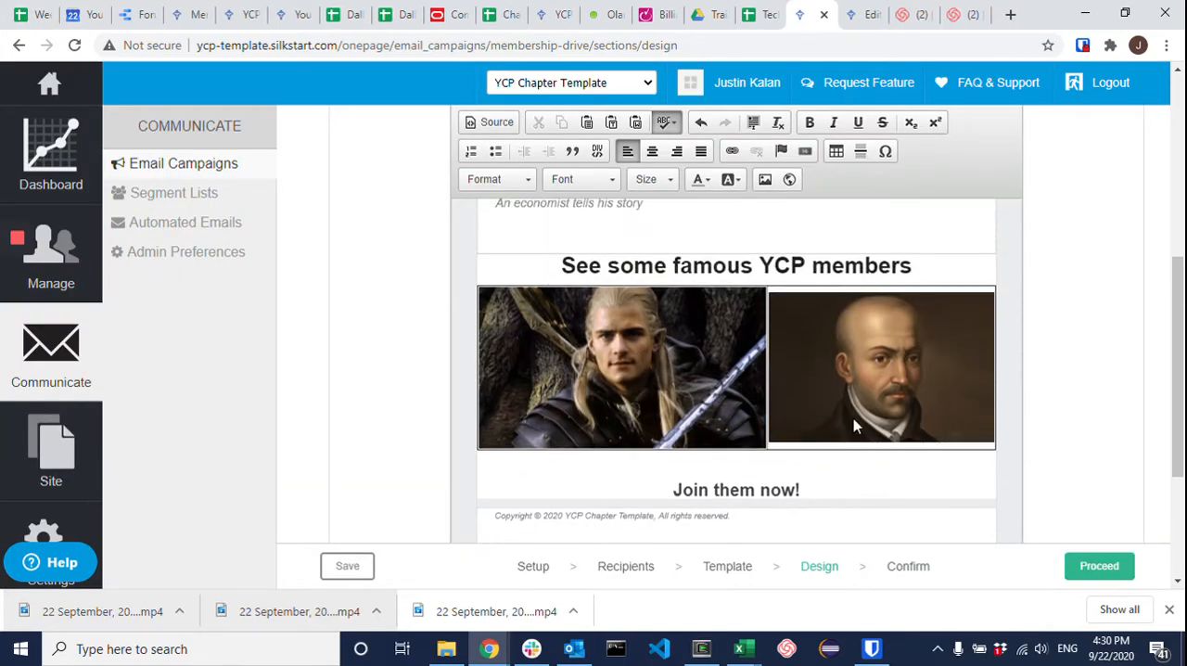
pyautogui.click(837, 385)
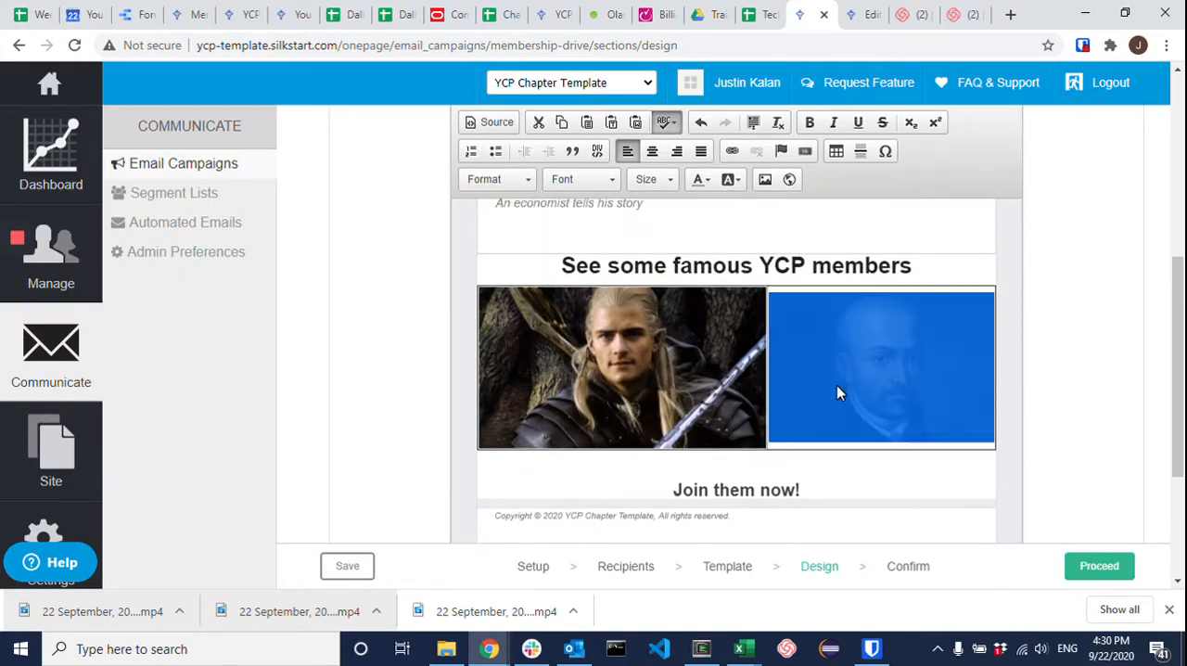
pyautogui.click(765, 183)
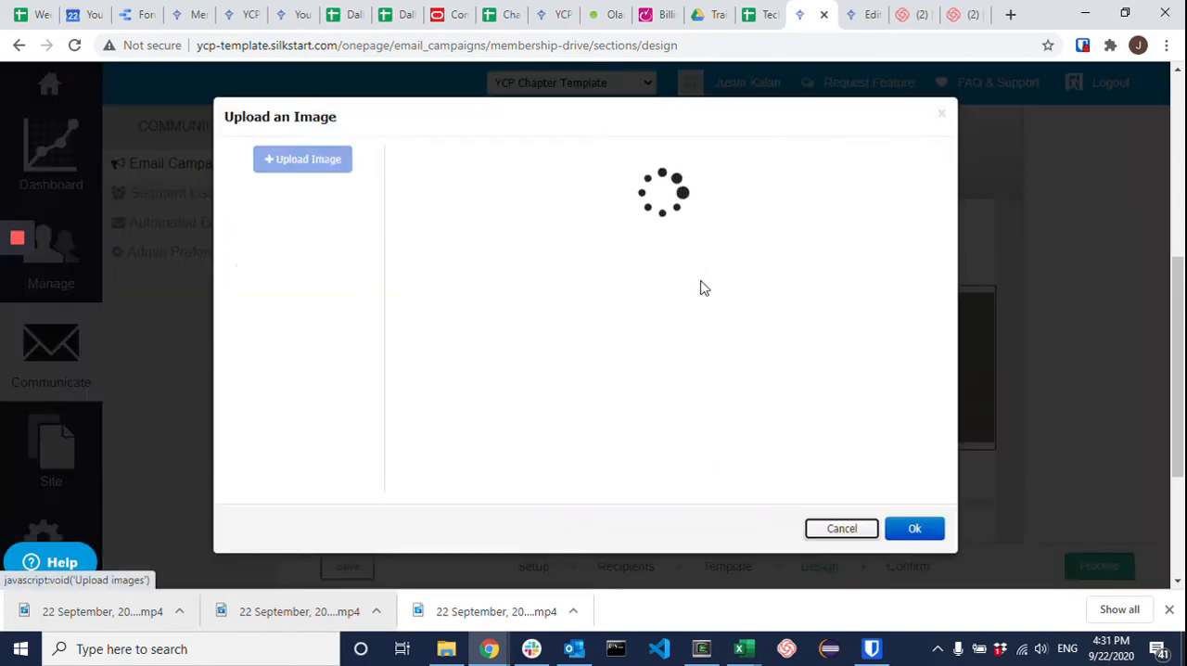
pyautogui.scroll(-2, 601, 302)
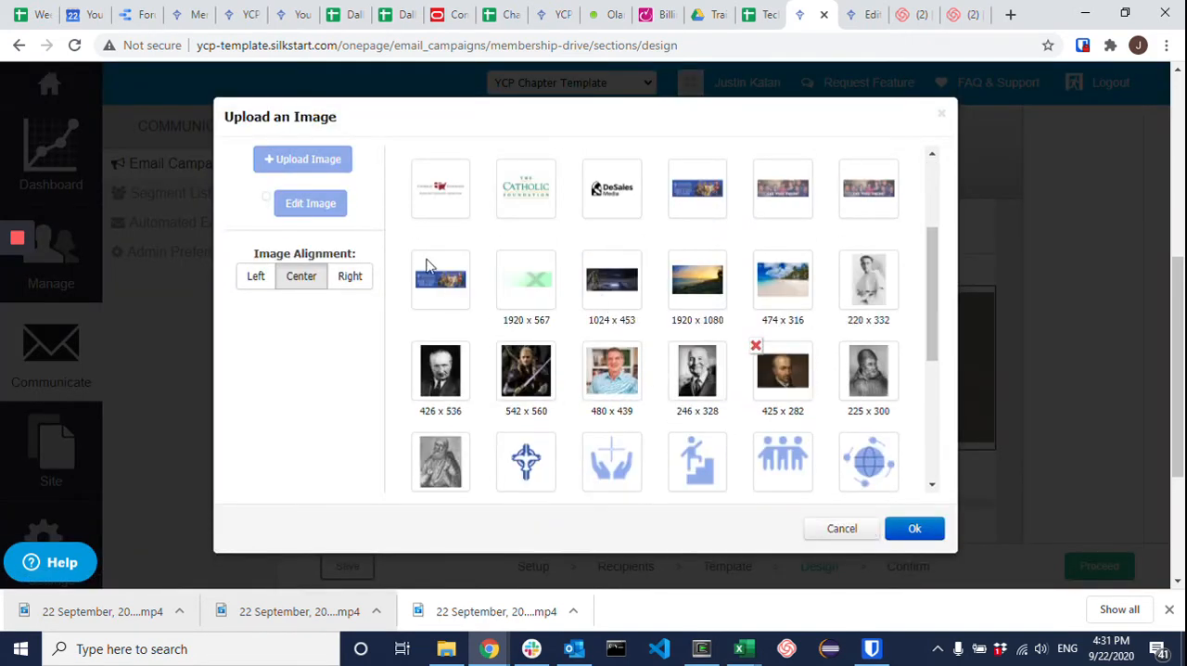
pyautogui.click(805, 378)
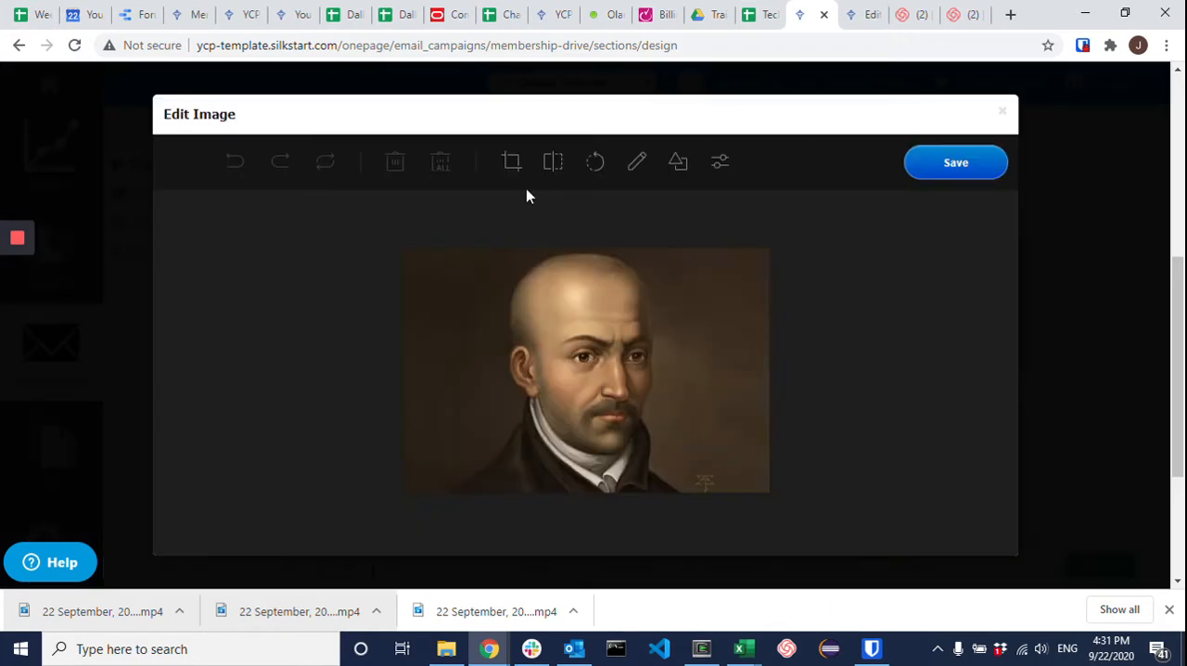
pyautogui.click(512, 165)
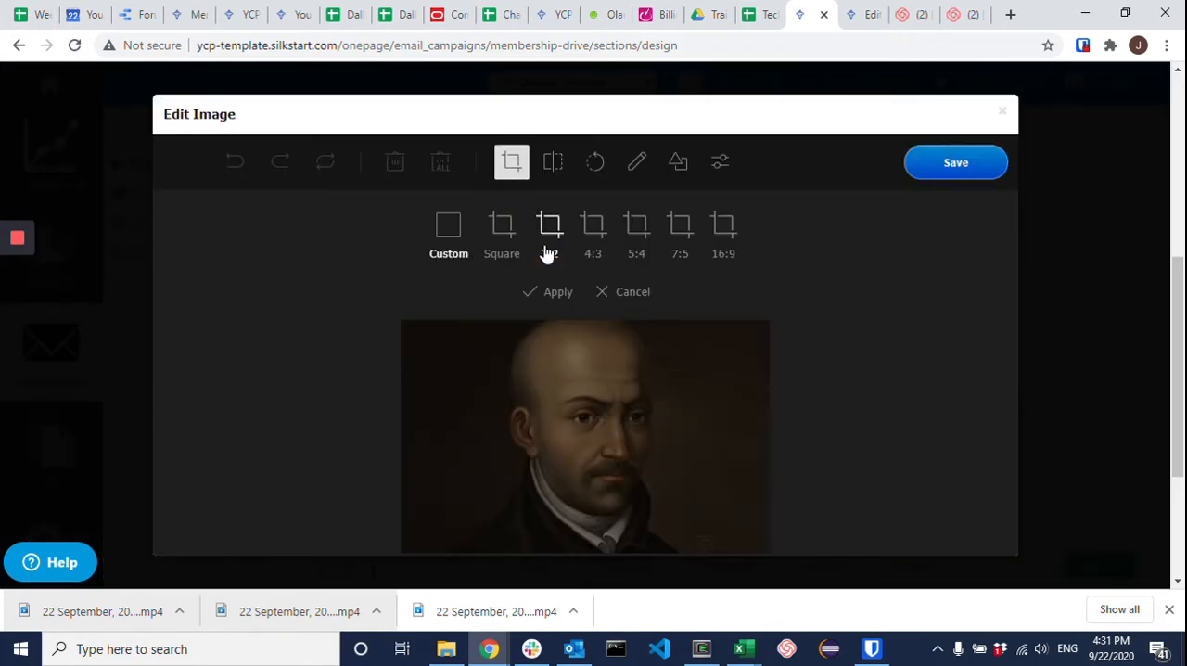
pyautogui.click(719, 248)
pyautogui.moveTo(575, 334); pyautogui.dragTo(575, 327)
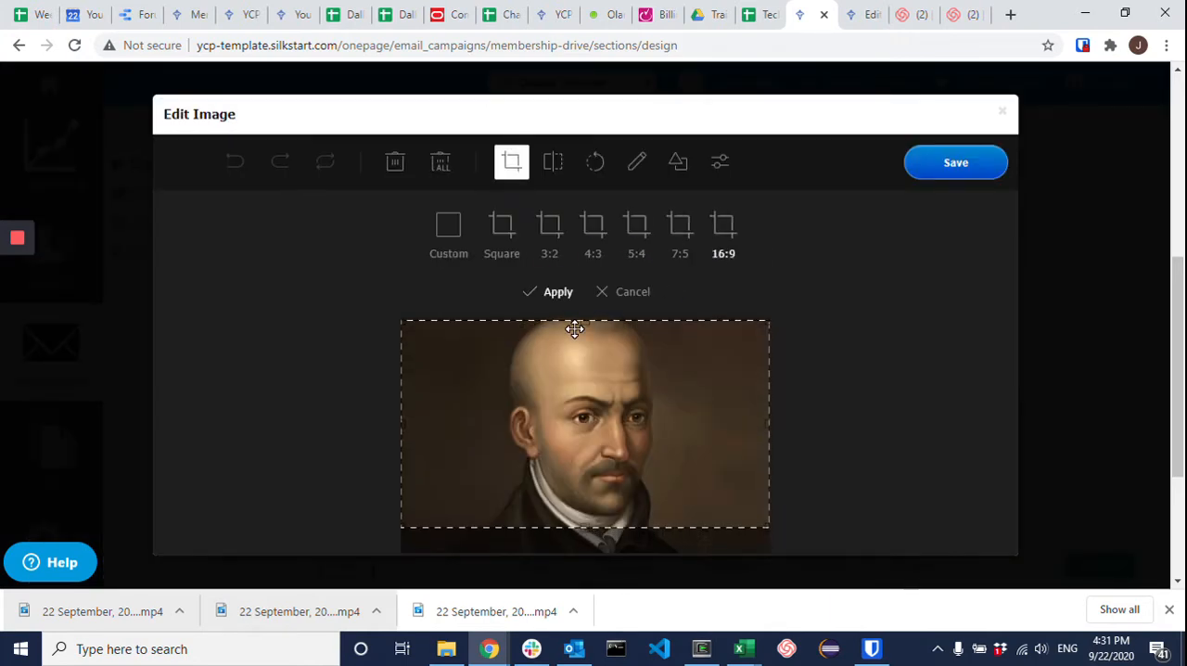
pyautogui.click(549, 293)
pyautogui.click(957, 165)
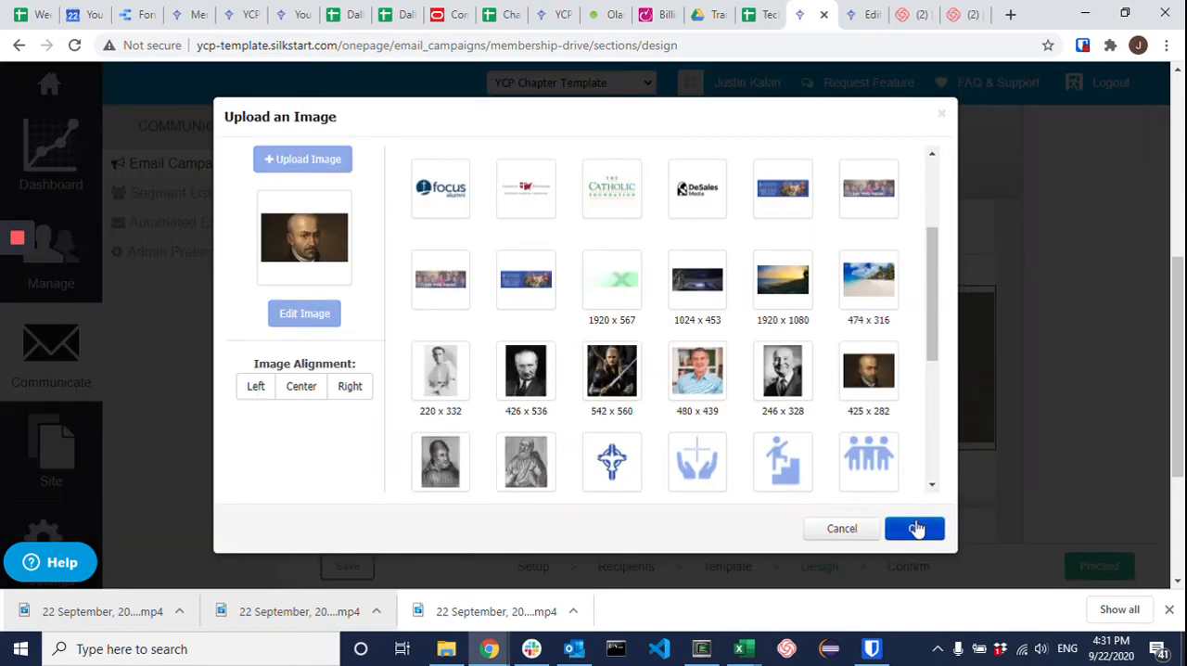
pyautogui.click(915, 528)
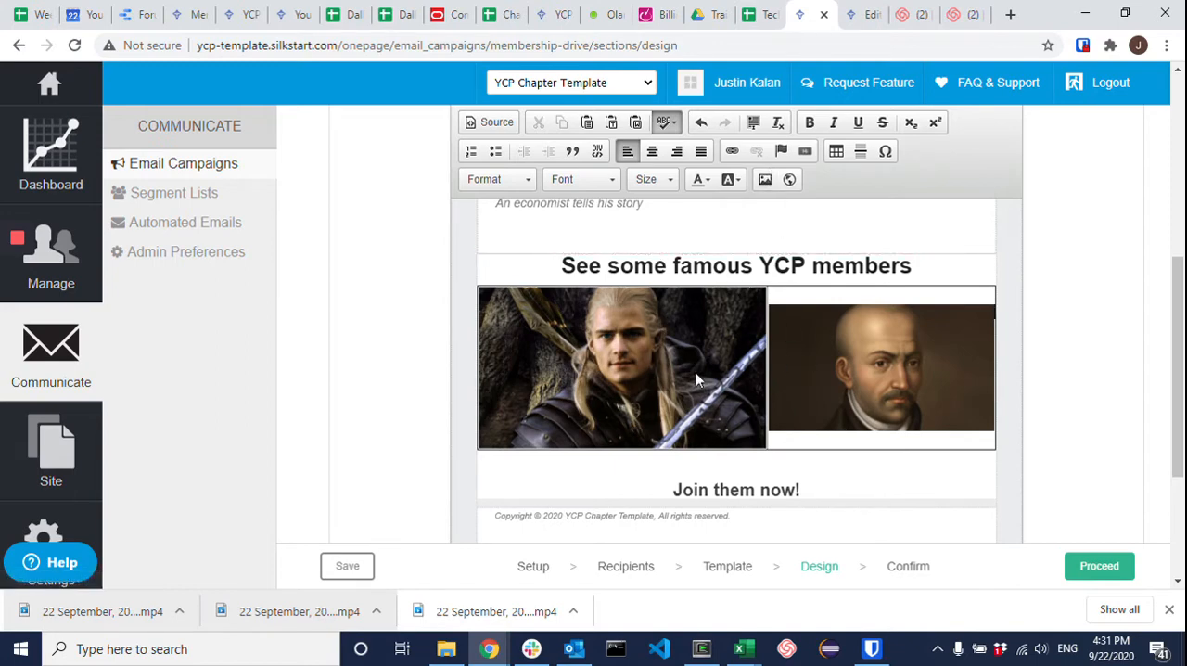
# Step: Delete the older 212 x 212, 304 x 304, 424 x 212, 425 x 239 and 542 x 304 crops in the image library's second row
pyautogui.click(764, 181)
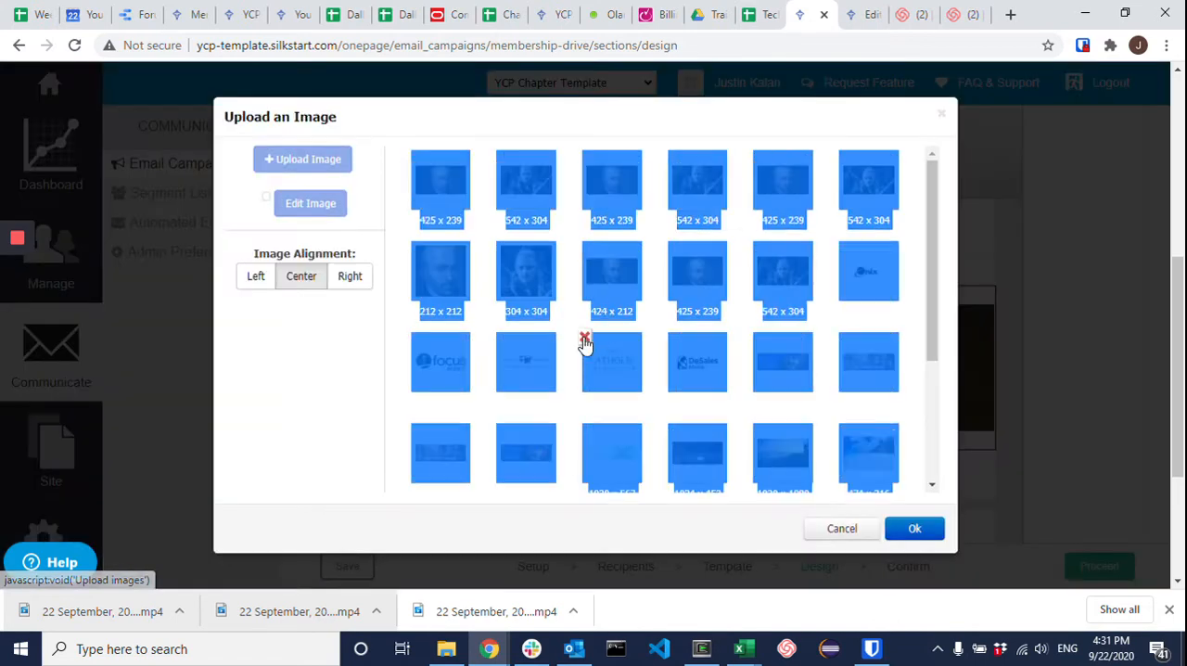
pyautogui.click(714, 398)
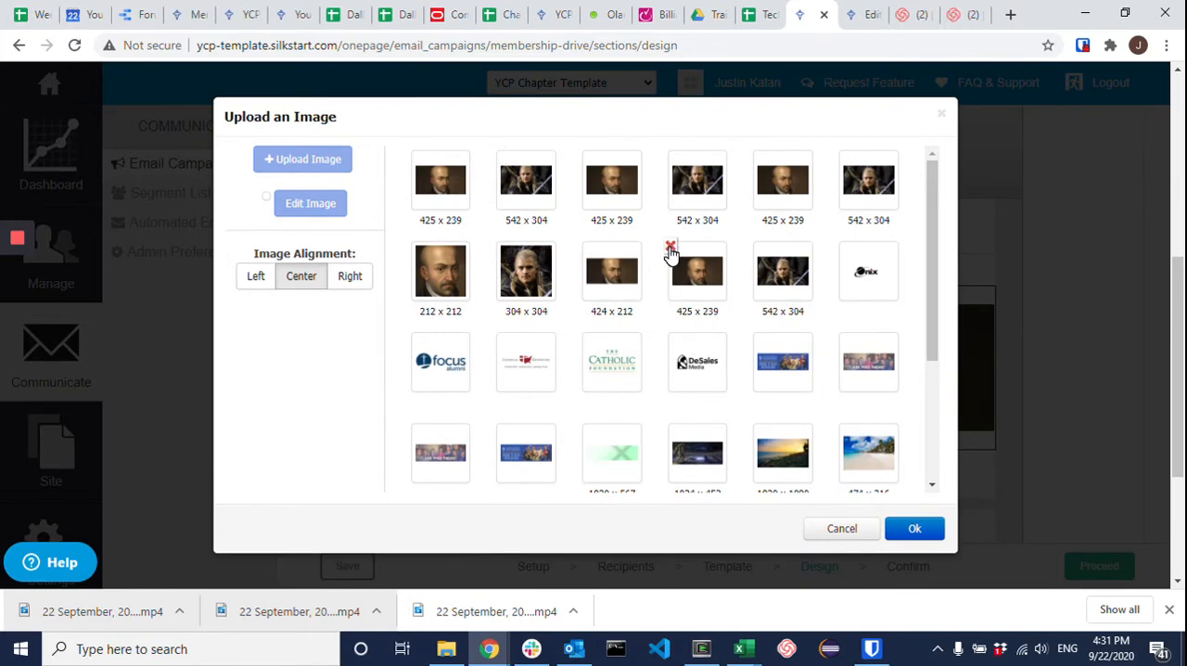
pyautogui.click(670, 247)
pyautogui.click(733, 365)
pyautogui.click(500, 249)
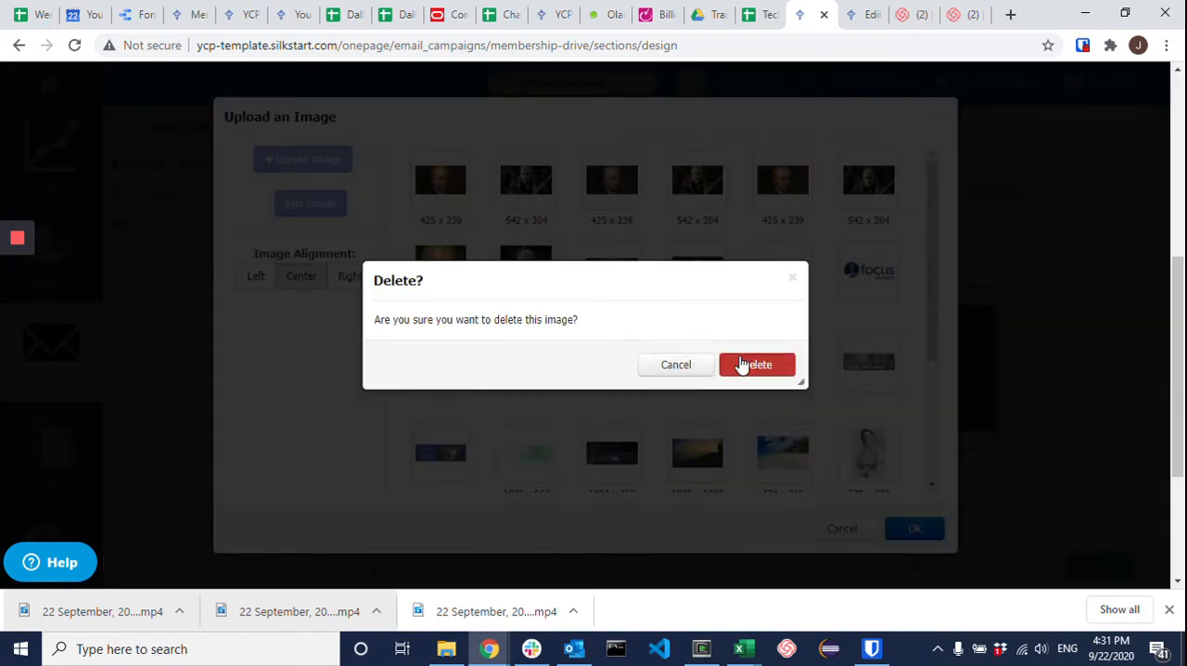
pyautogui.click(742, 364)
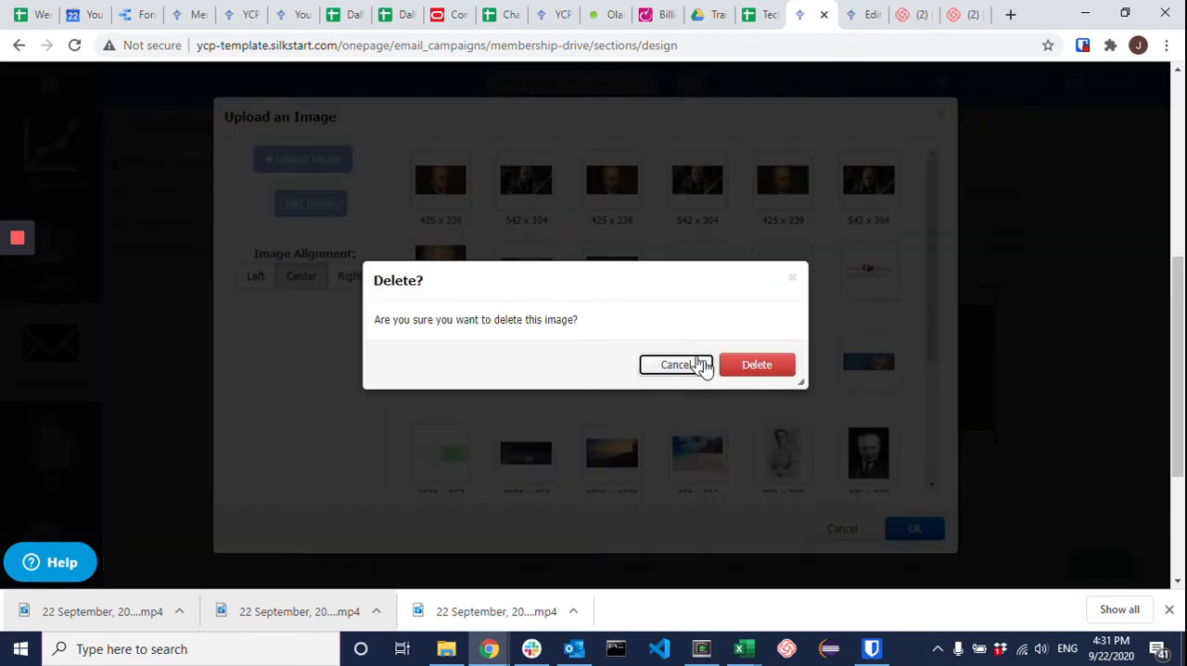
pyautogui.click(742, 364)
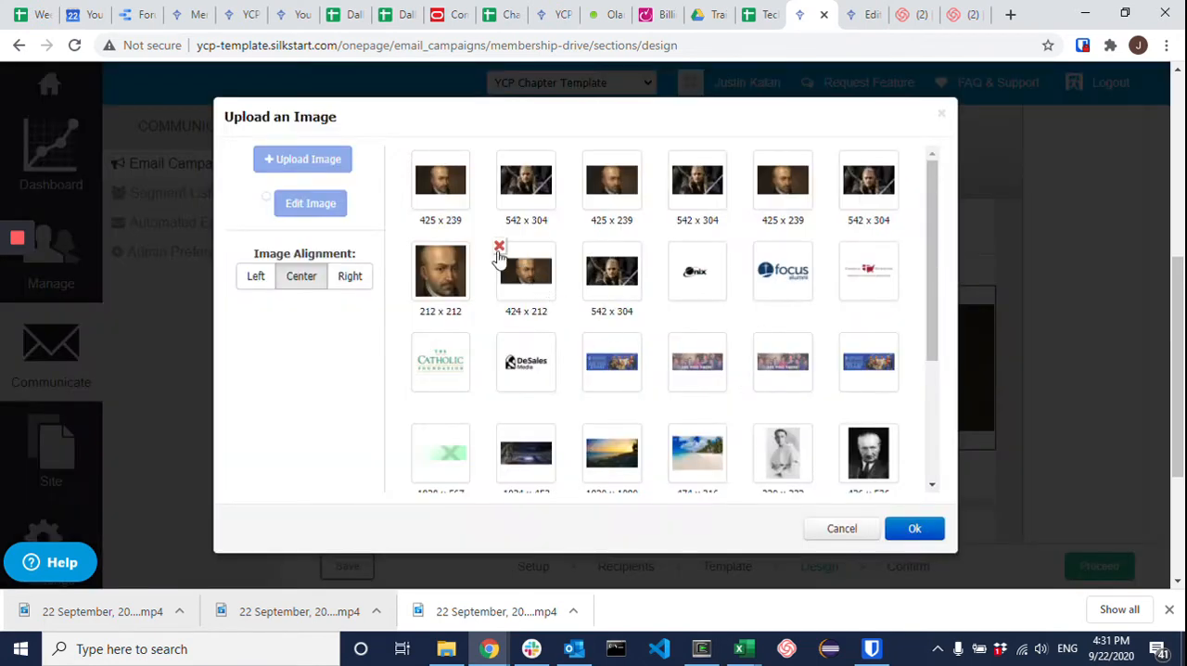
pyautogui.click(499, 250)
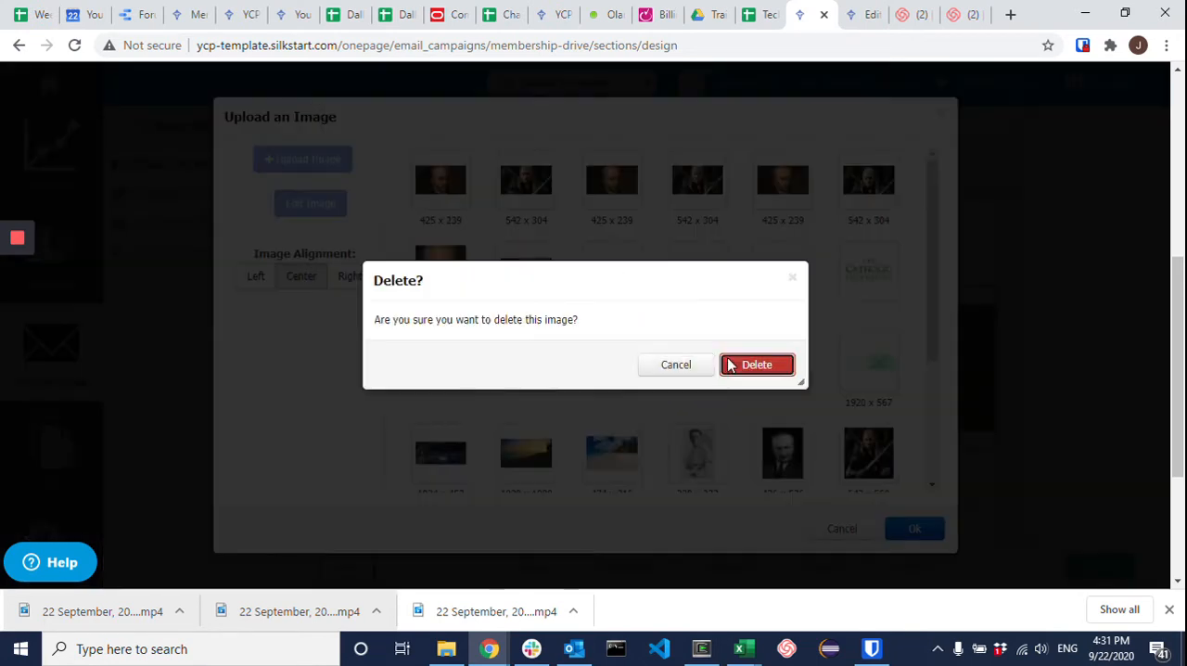
pyautogui.click(736, 364)
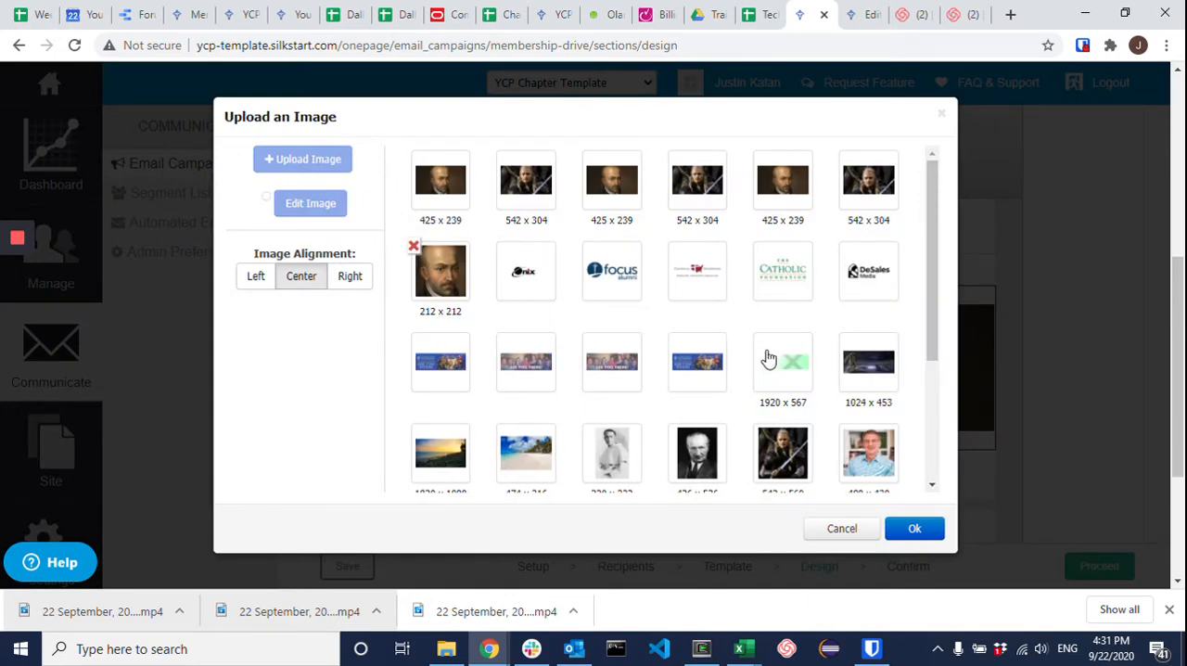
pyautogui.click(759, 341)
pyautogui.click(757, 365)
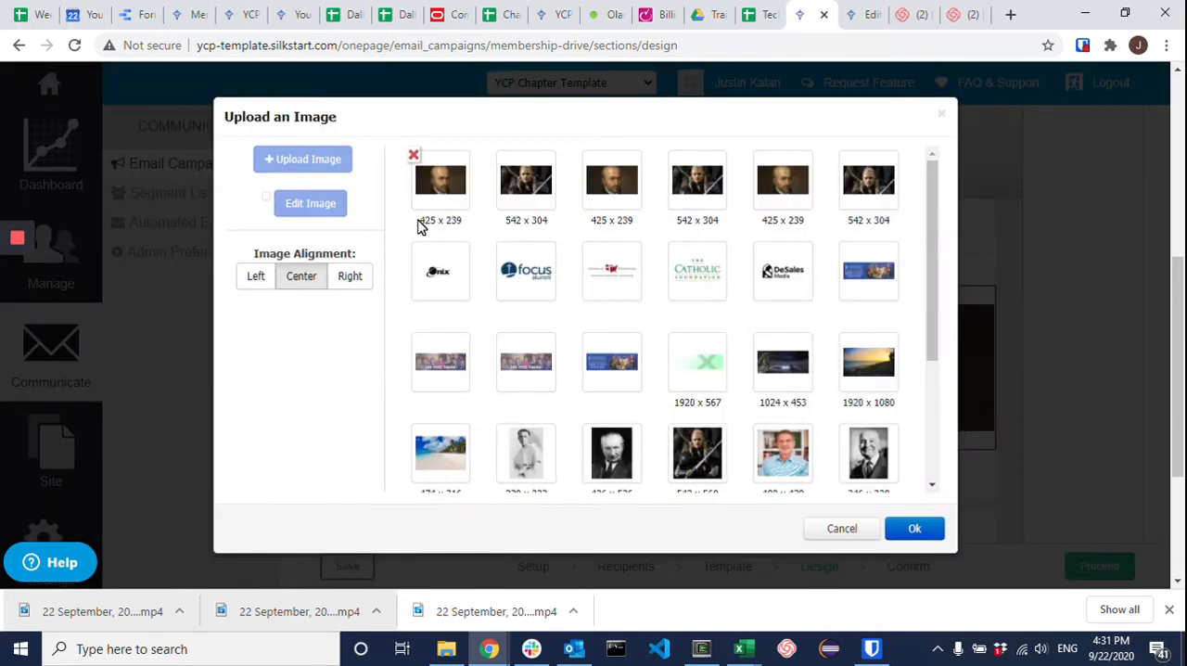
# Step: Compare the pixel dimensions of the newest cropped portrait and swordsman images in the library, and close the library
pyautogui.moveTo(422, 223); pyautogui.dragTo(464, 226)
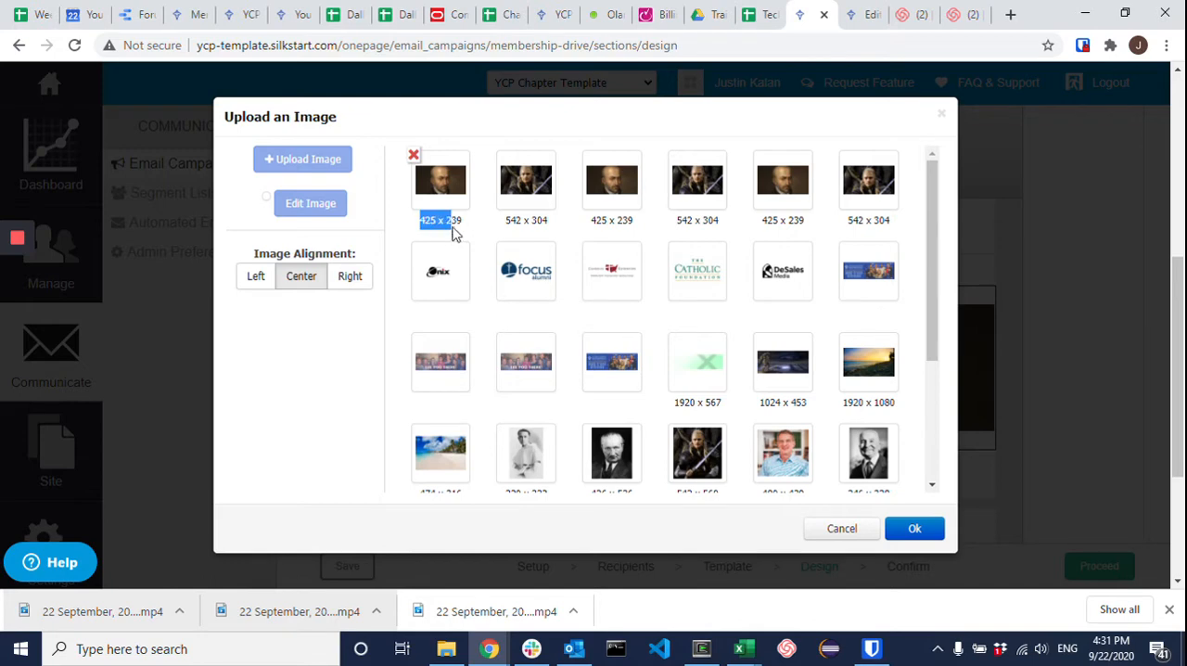
pyautogui.click(512, 225)
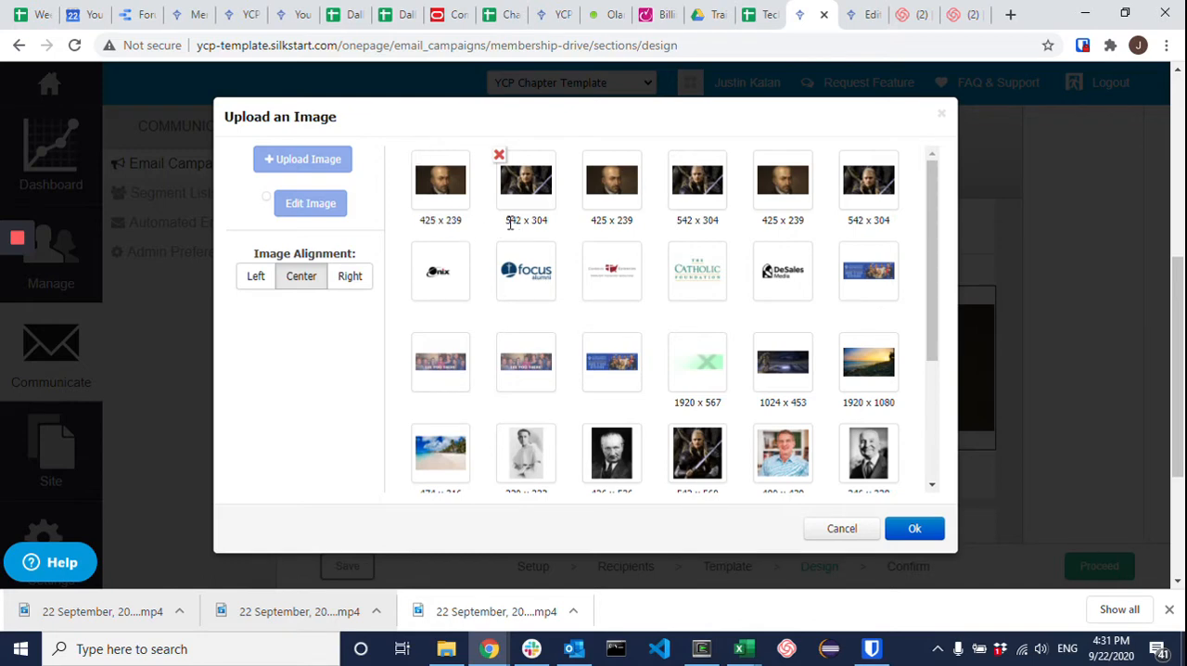
pyautogui.moveTo(507, 228); pyautogui.dragTo(546, 234)
pyautogui.click(549, 231)
pyautogui.tripleClick(538, 219)
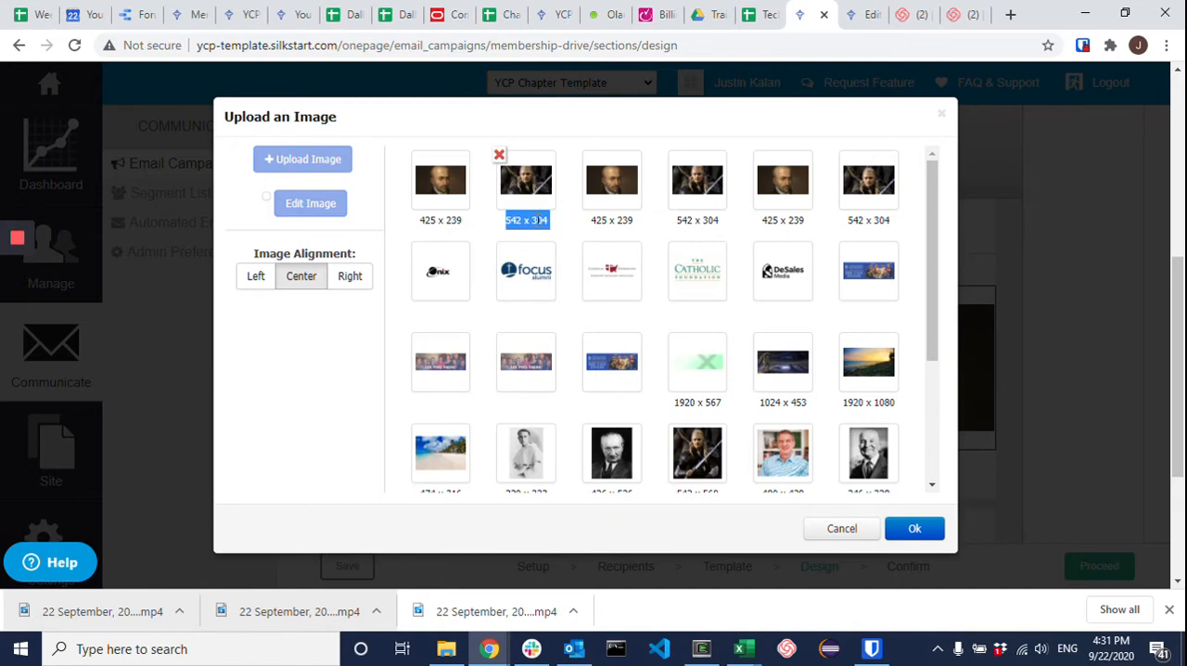
pyautogui.click(464, 232)
pyautogui.doubleClick(449, 224)
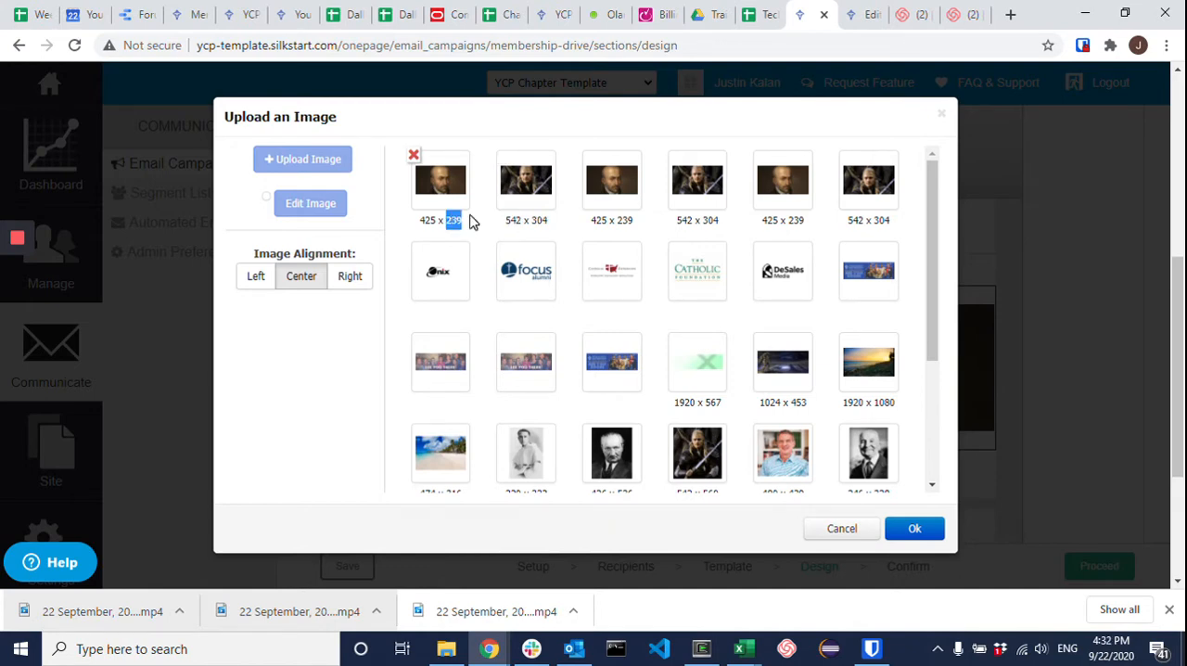
pyautogui.click(506, 254)
pyautogui.moveTo(422, 220); pyautogui.dragTo(460, 221)
pyautogui.click(508, 227)
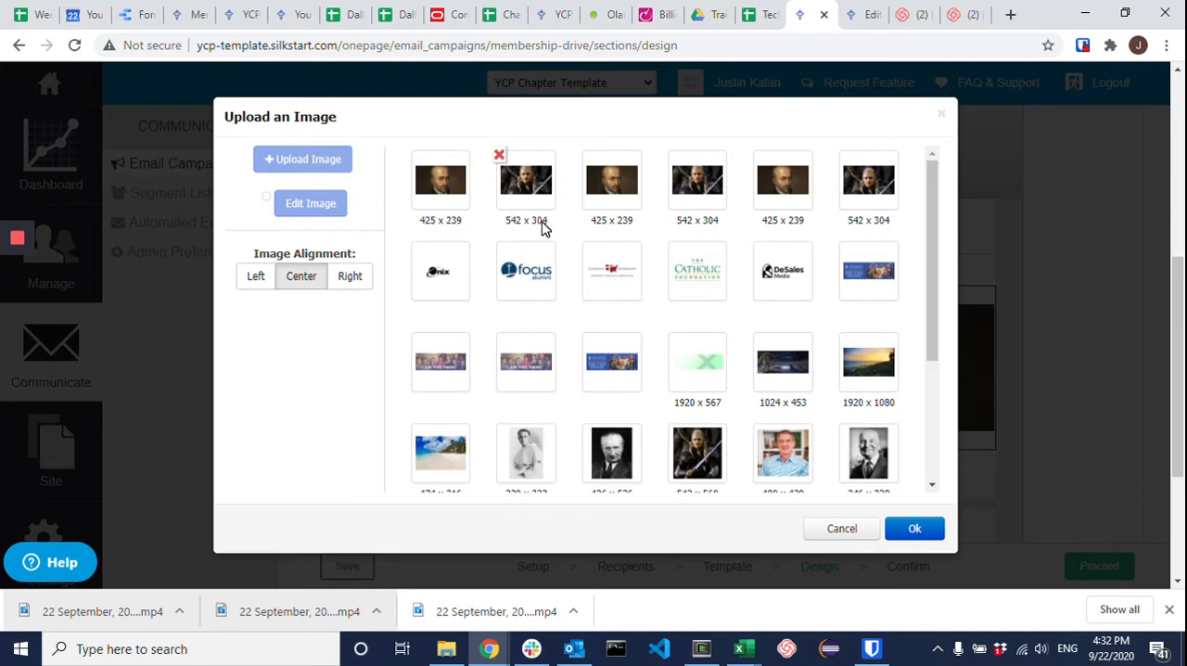
pyautogui.tripleClick(545, 230)
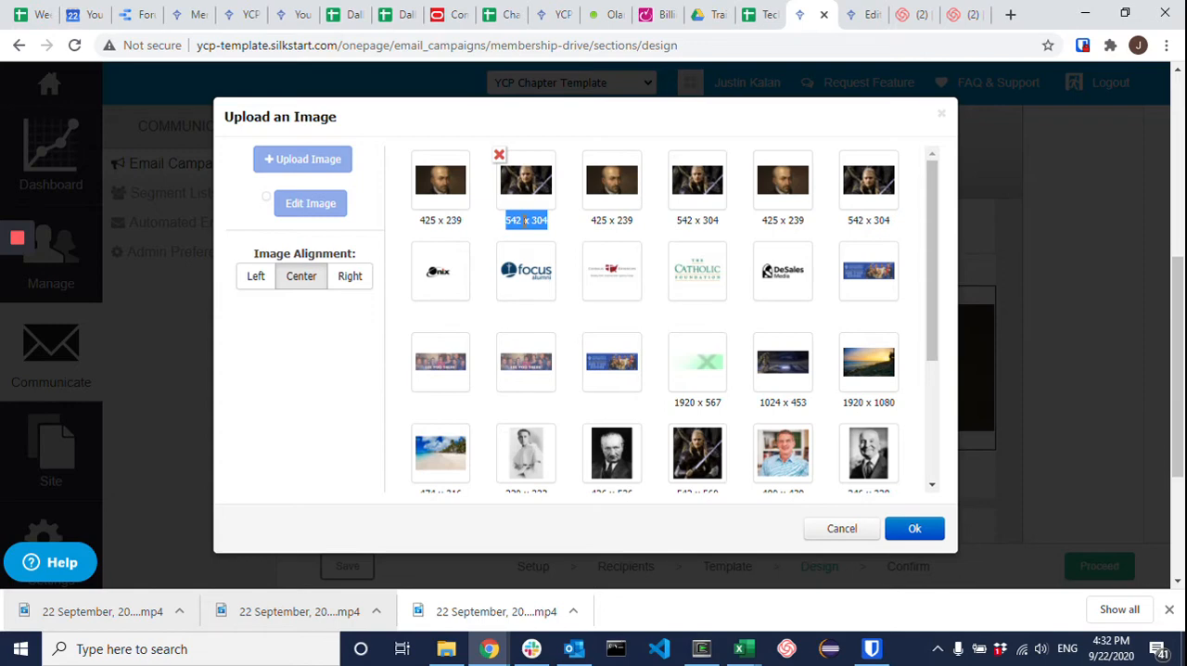
pyautogui.click(915, 528)
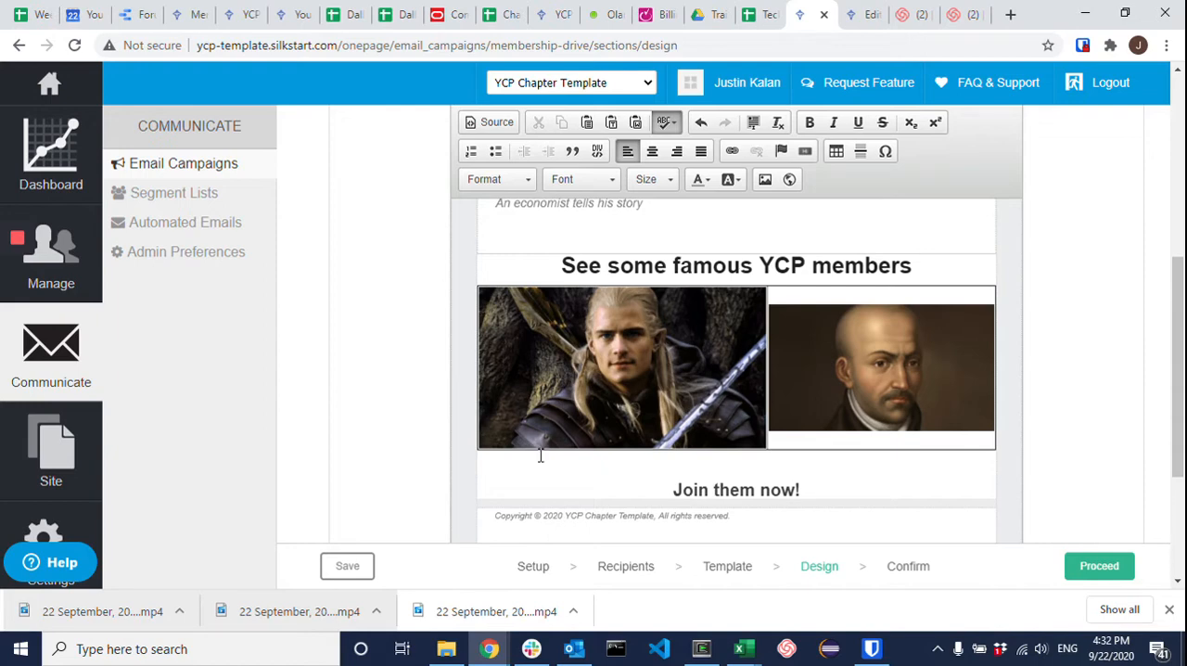
# Step: Review the famous YCP members section from its heading through the image table and "Join them now!" line to the footer
pyautogui.click(753, 490)
pyautogui.scroll(-3, 714, 475)
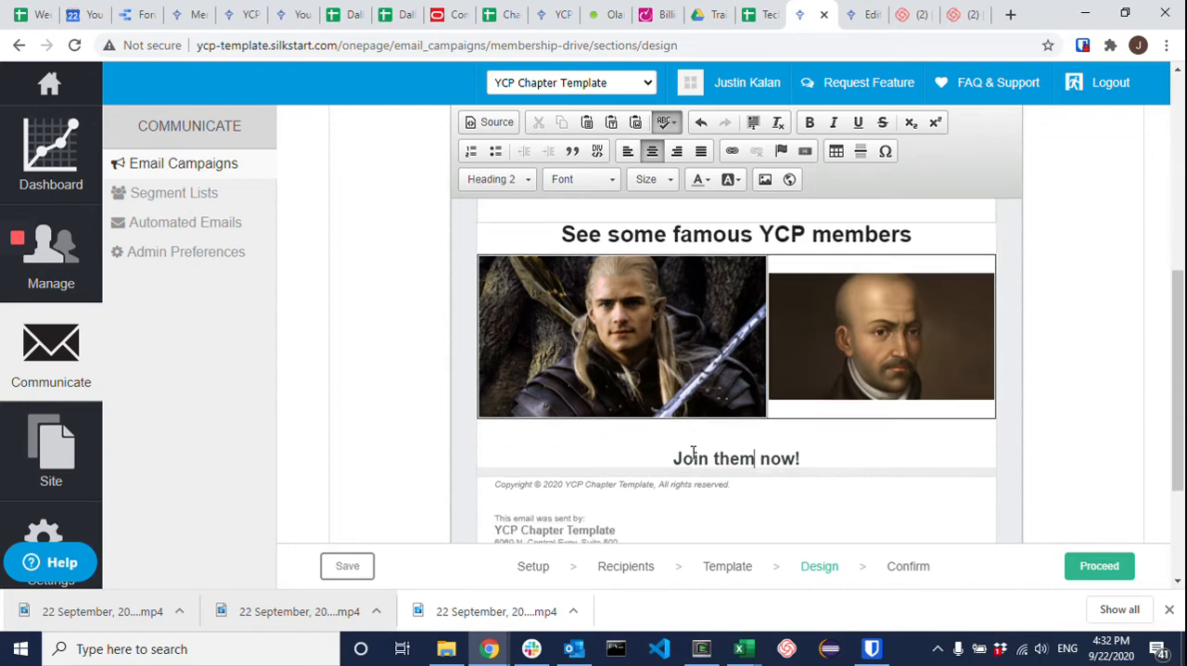
pyautogui.scroll(3, 687, 433)
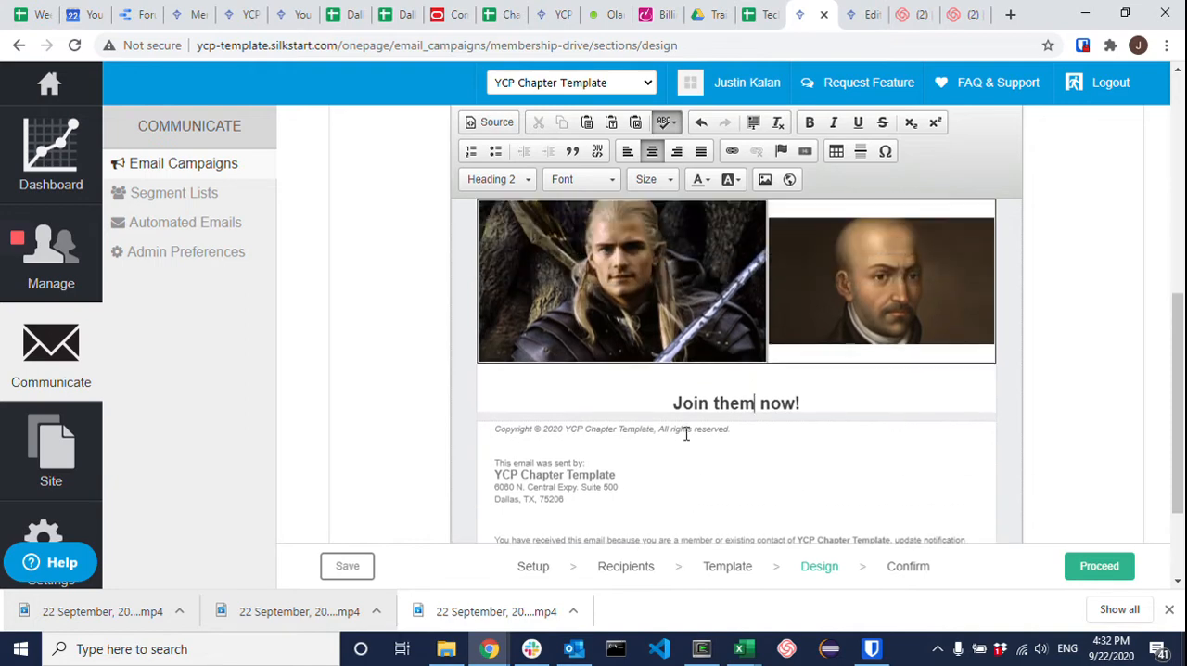
pyautogui.scroll(-2, 687, 441)
pyautogui.scroll(4, 686, 424)
pyautogui.scroll(-3, 686, 341)
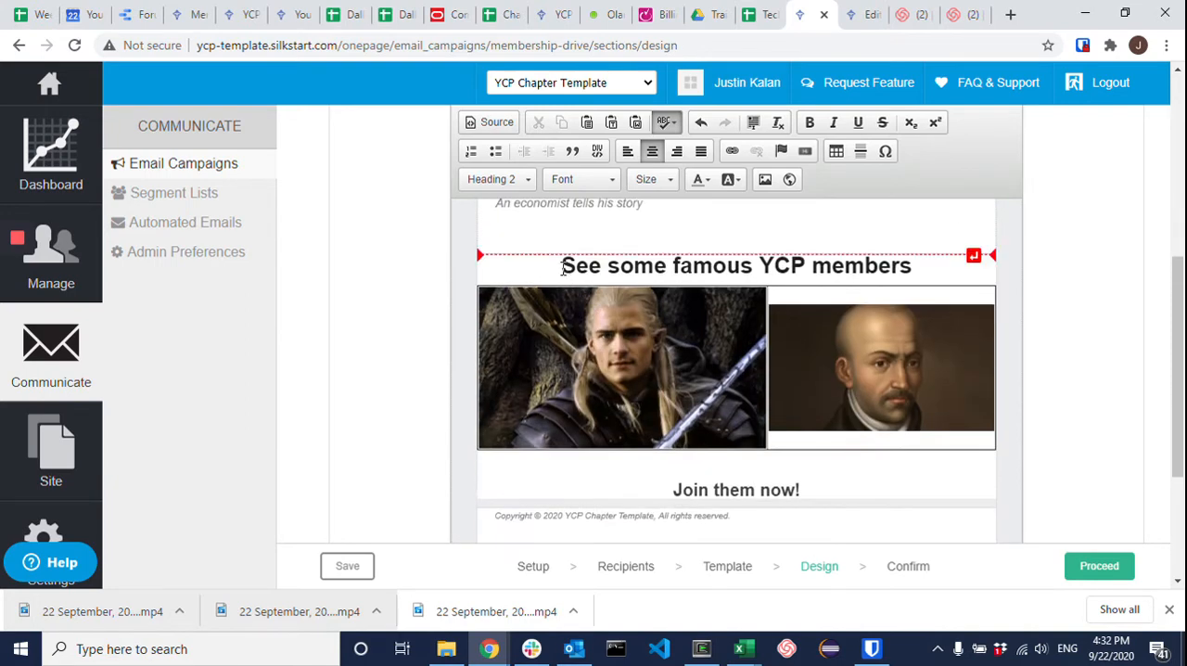
pyautogui.moveTo(560, 267); pyautogui.dragTo(880, 265)
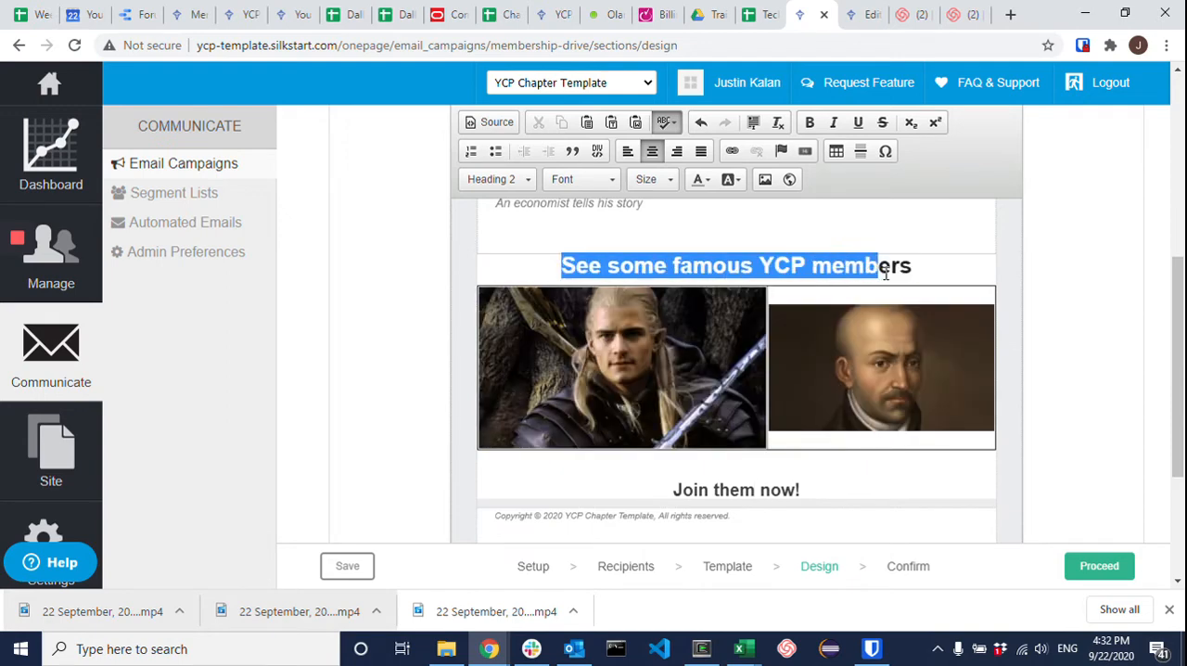
pyautogui.click(824, 488)
pyautogui.moveTo(824, 488); pyautogui.dragTo(695, 490)
pyautogui.scroll(-2, 715, 451)
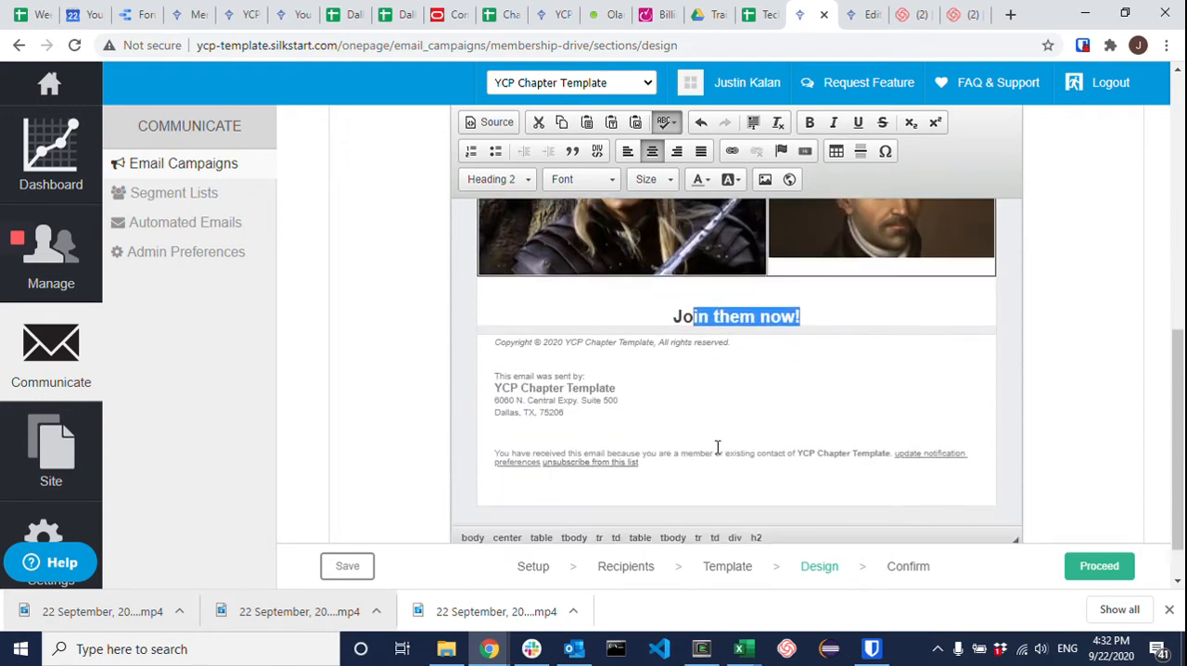
pyautogui.scroll(2, 716, 436)
# Step: Open the email's HTML source and locate the END BODY comment and the famous members section's code above the footer
pyautogui.click(490, 122)
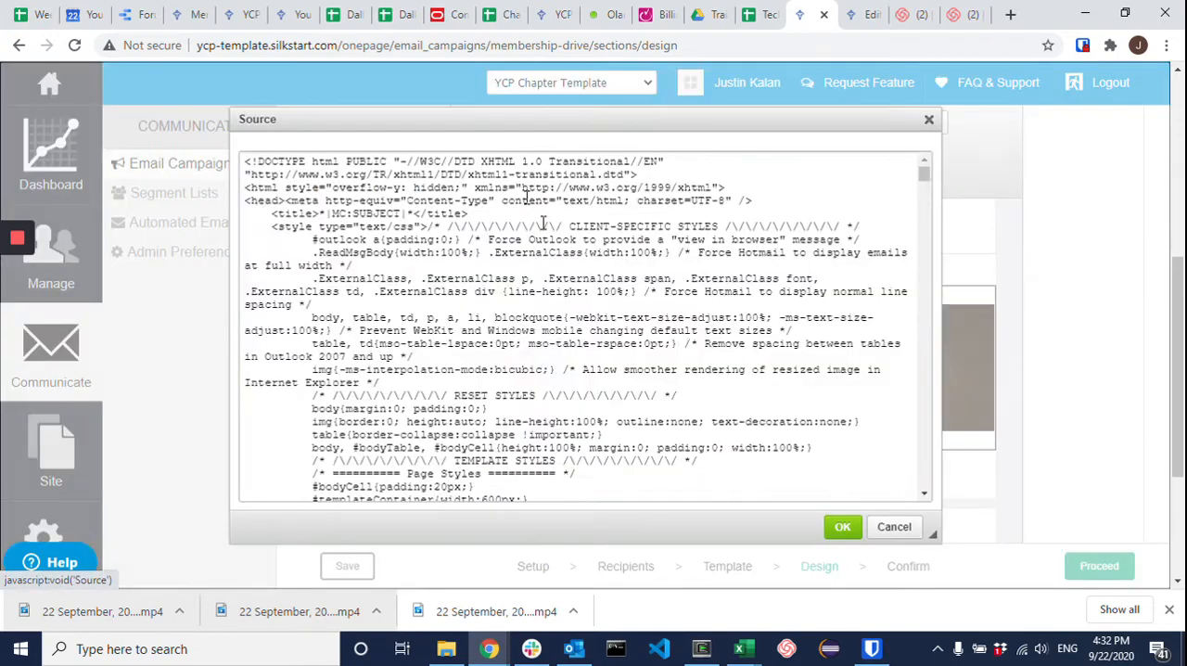
pyautogui.scroll(-15, 853, 457)
pyautogui.scroll(6, 919, 477)
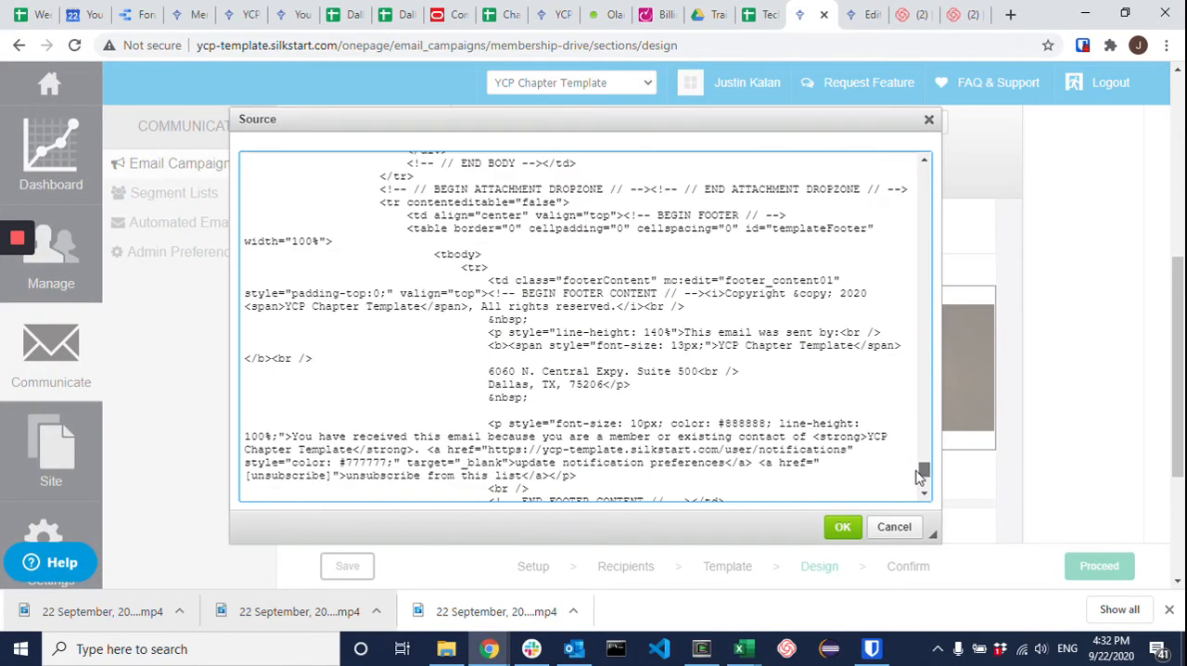
pyautogui.scroll(-6, 919, 477)
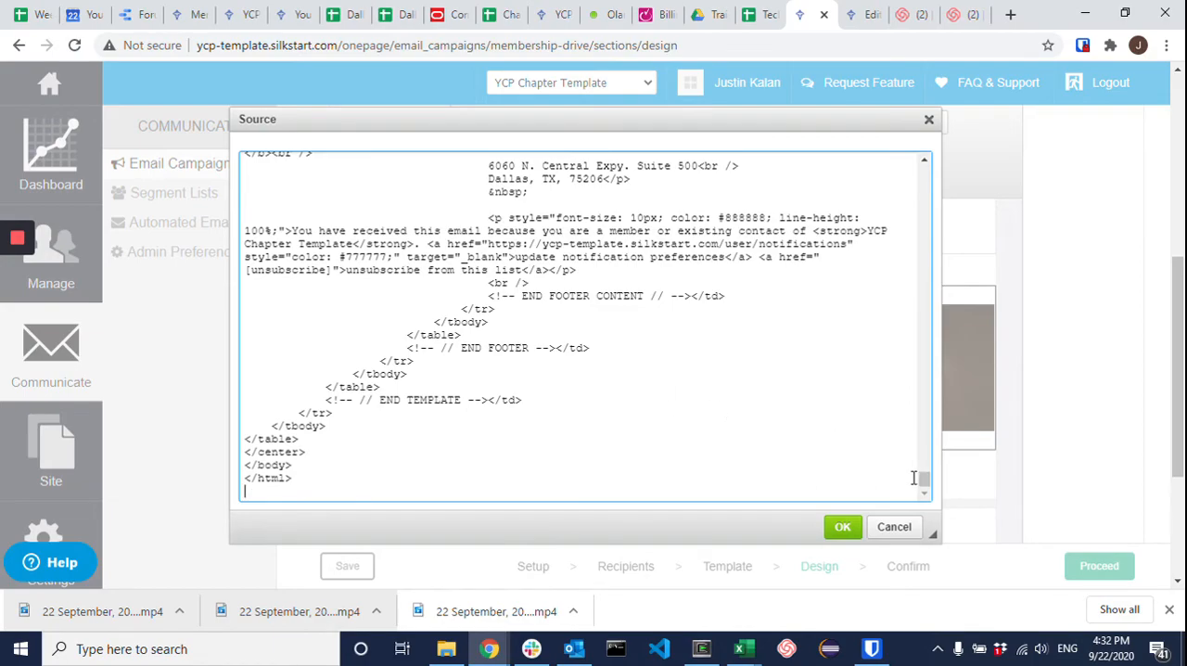
pyautogui.moveTo(924, 483); pyautogui.dragTo(886, 487)
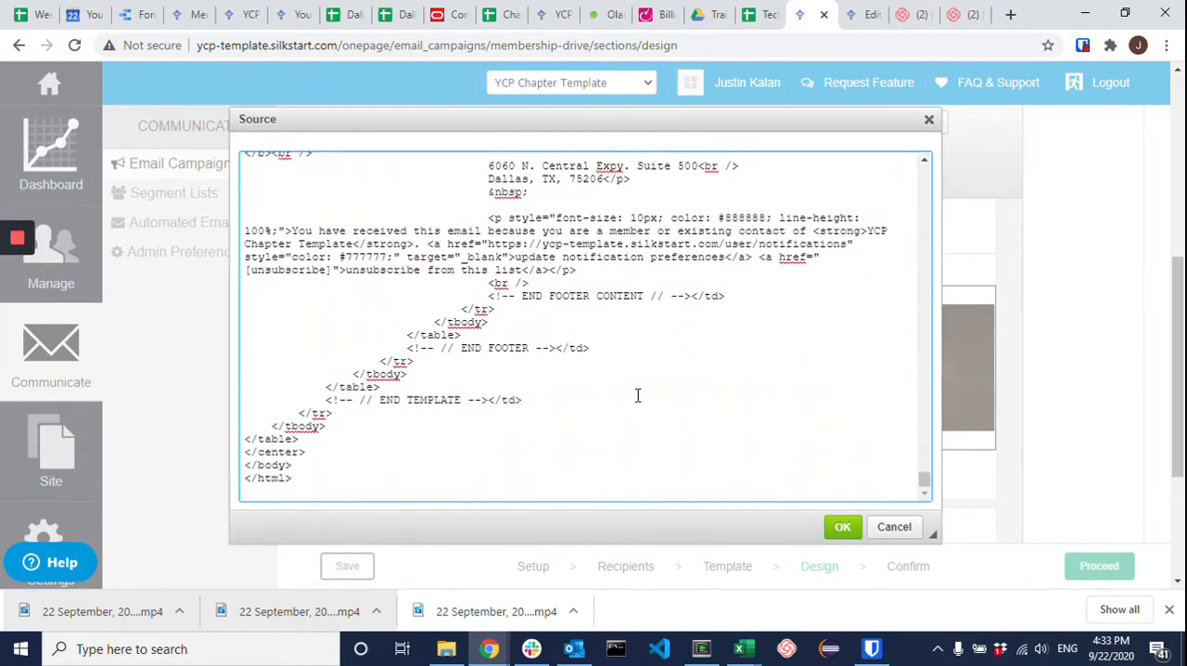
pyautogui.scroll(2, 538, 435)
pyautogui.moveTo(516, 382); pyautogui.dragTo(678, 384)
pyautogui.scroll(1, 599, 393)
pyautogui.scroll(10, 598, 393)
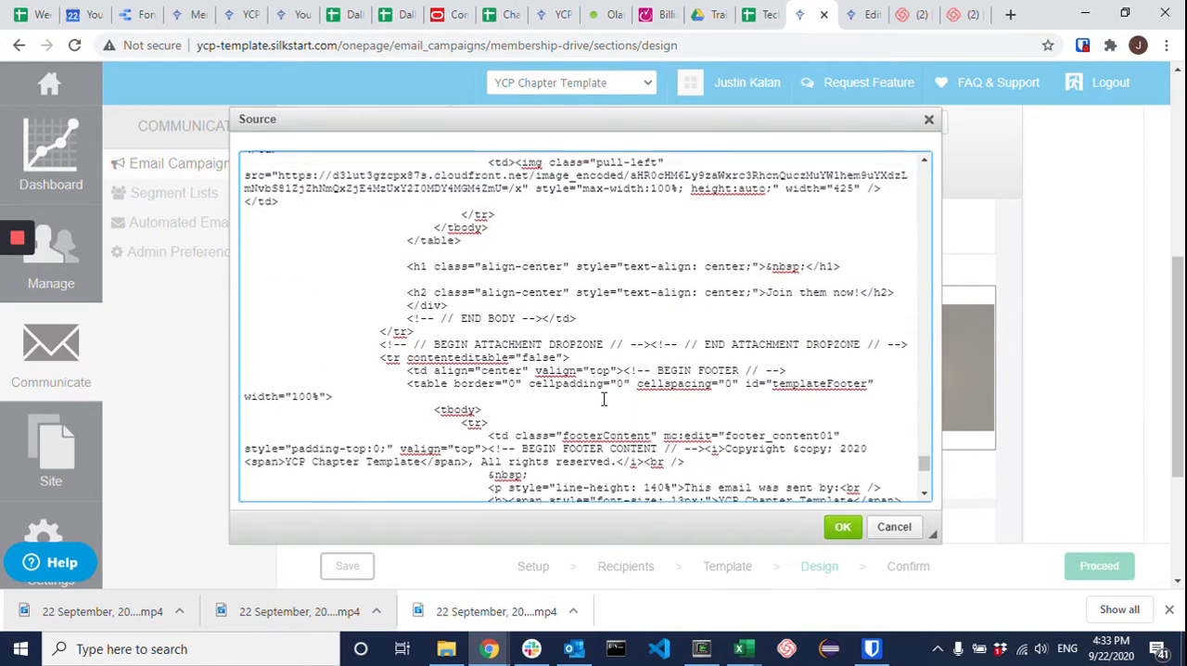
pyautogui.scroll(-2, 565, 424)
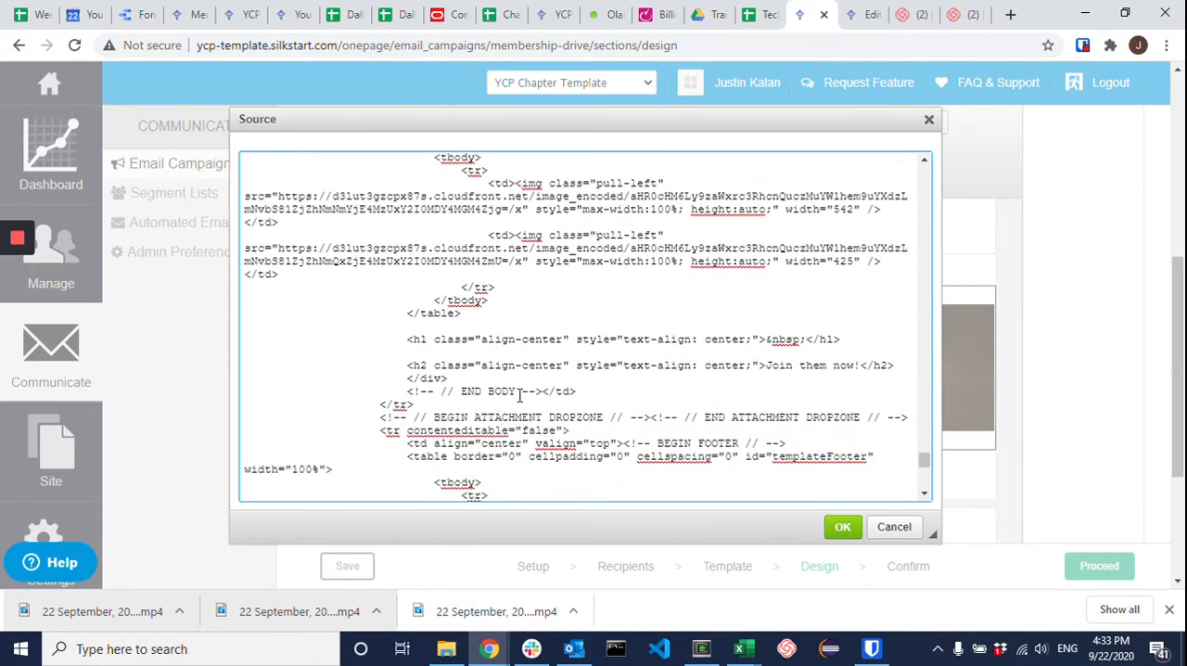
pyautogui.moveTo(449, 392); pyautogui.dragTo(543, 391)
pyautogui.scroll(2, 586, 409)
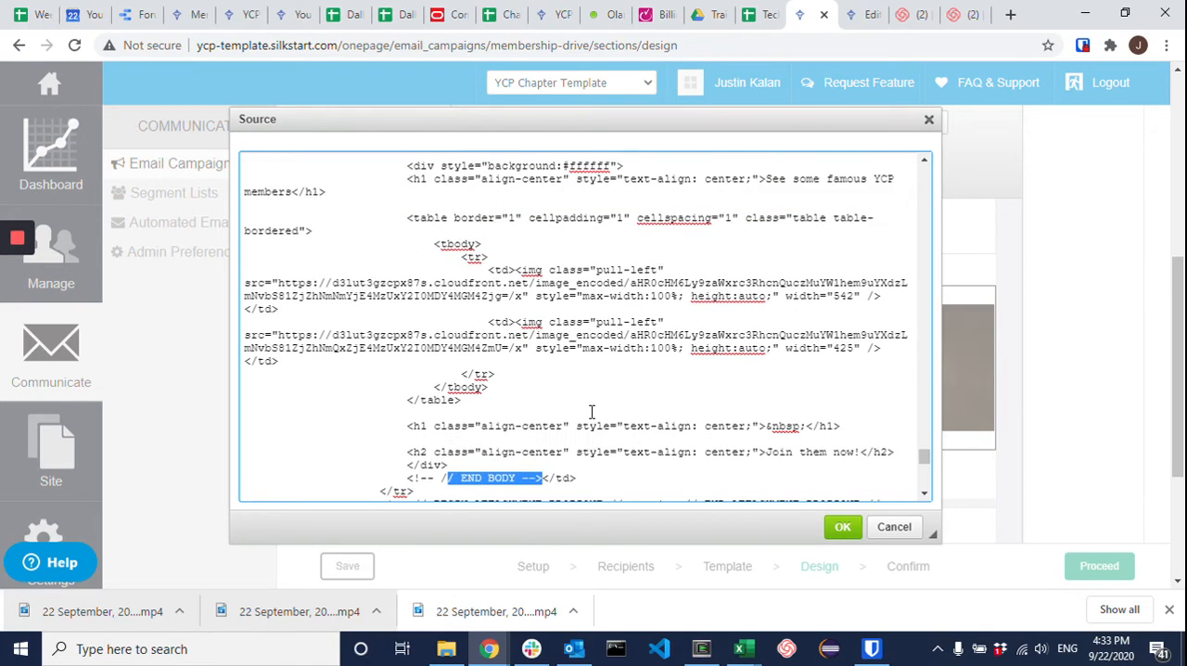
pyautogui.scroll(4, 594, 390)
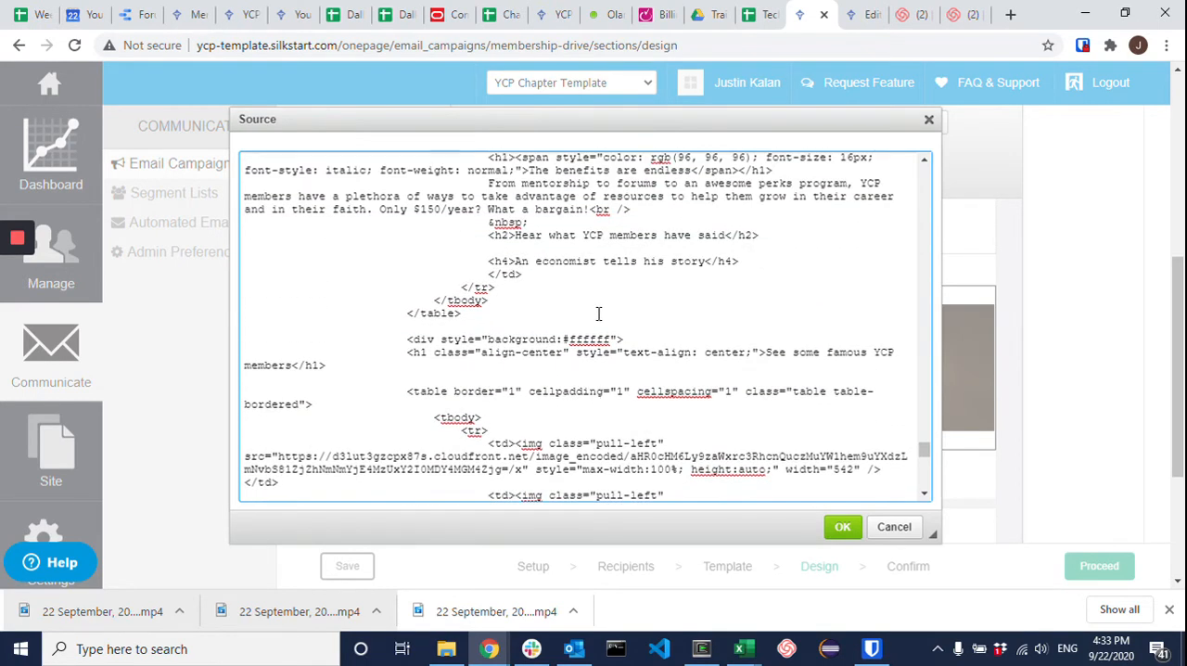
# Step: Examine the section's source from the "See some famous YCP members" h1 through the table to the "Join them now!" h2
pyautogui.scroll(-2, 598, 313)
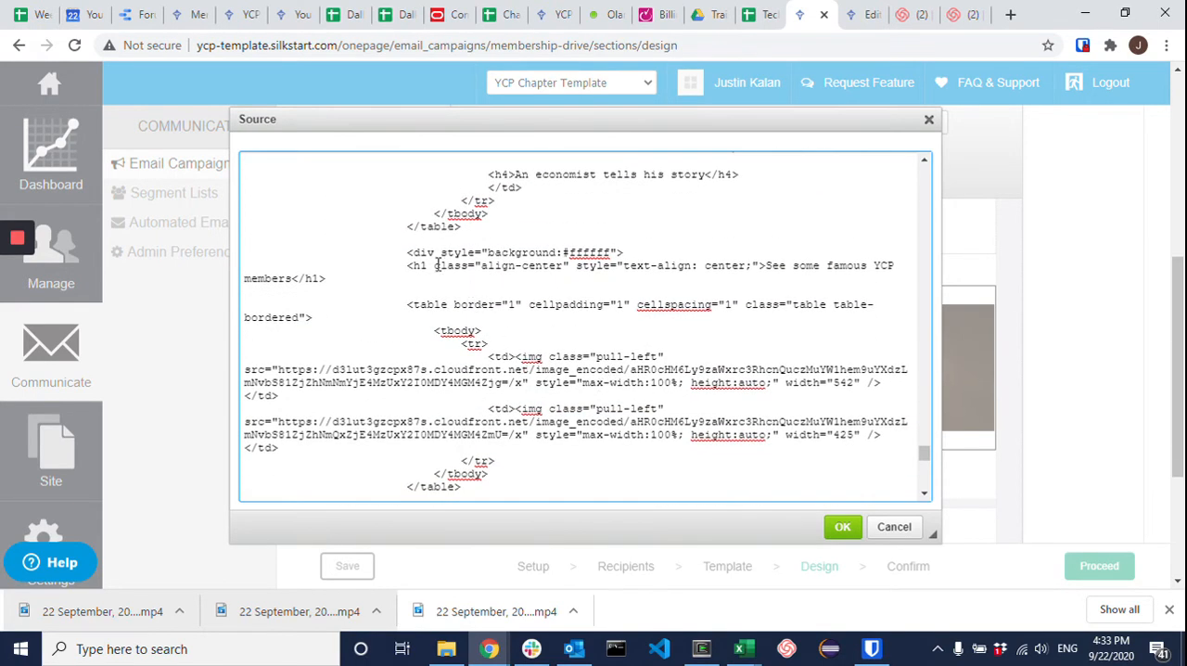
pyautogui.moveTo(400, 266); pyautogui.dragTo(452, 267)
pyautogui.moveTo(766, 266); pyautogui.dragTo(882, 264)
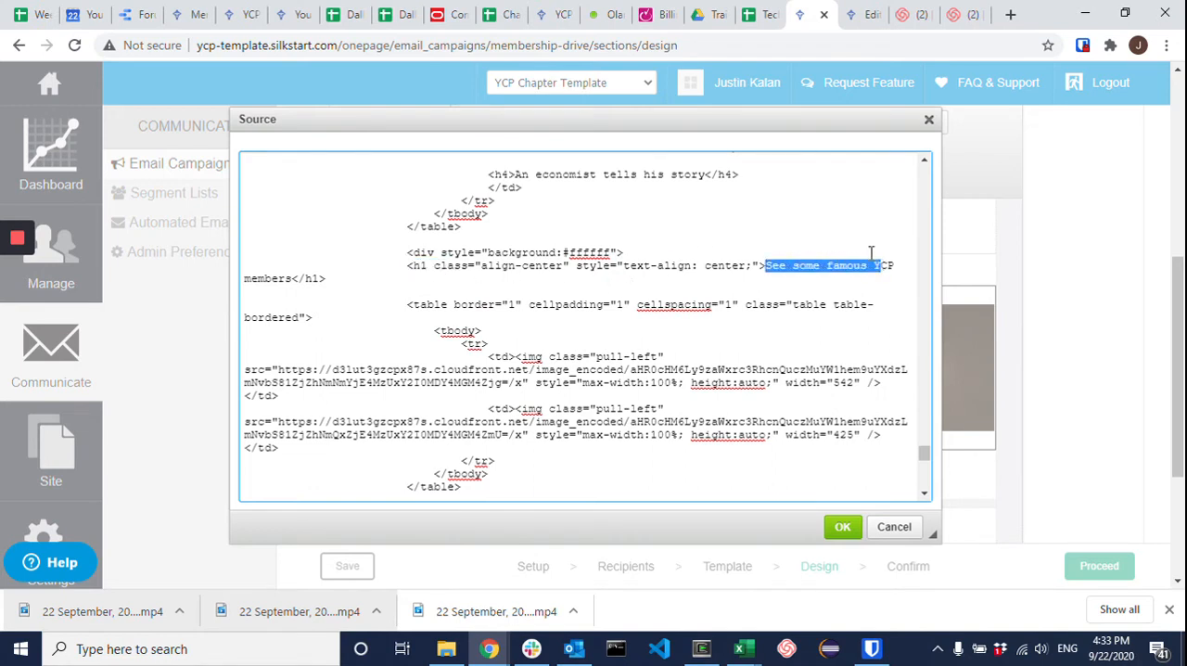
pyautogui.scroll(-2, 726, 277)
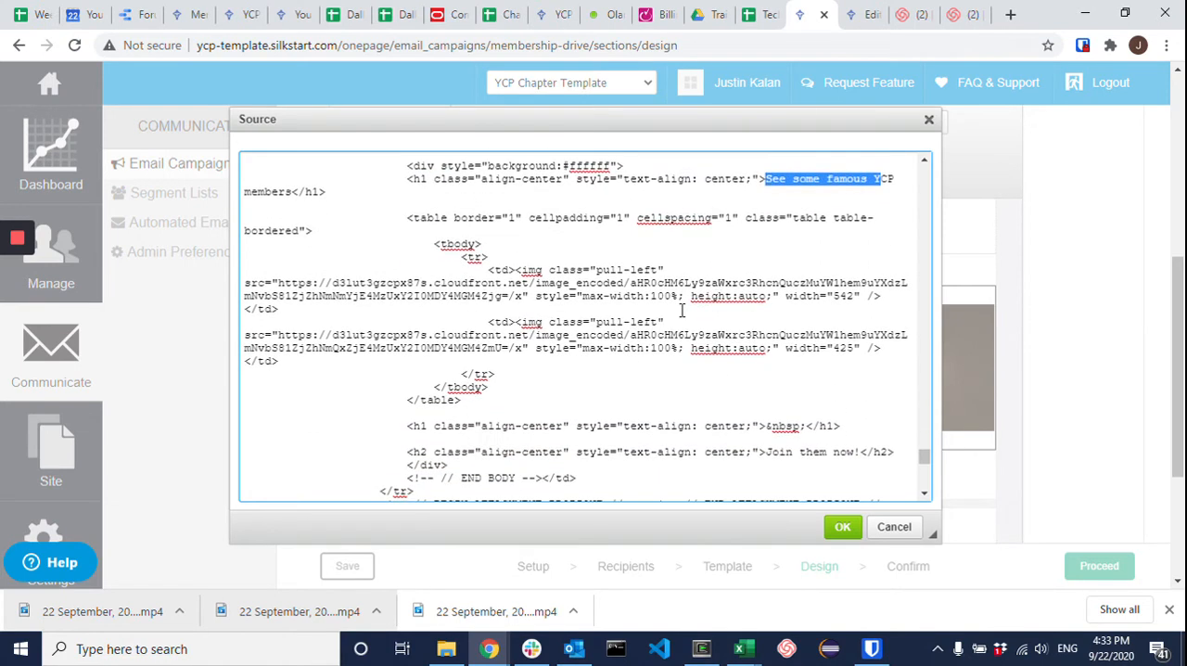
pyautogui.click(406, 216)
pyautogui.moveTo(405, 217); pyautogui.dragTo(481, 399)
pyautogui.scroll(-2, 481, 400)
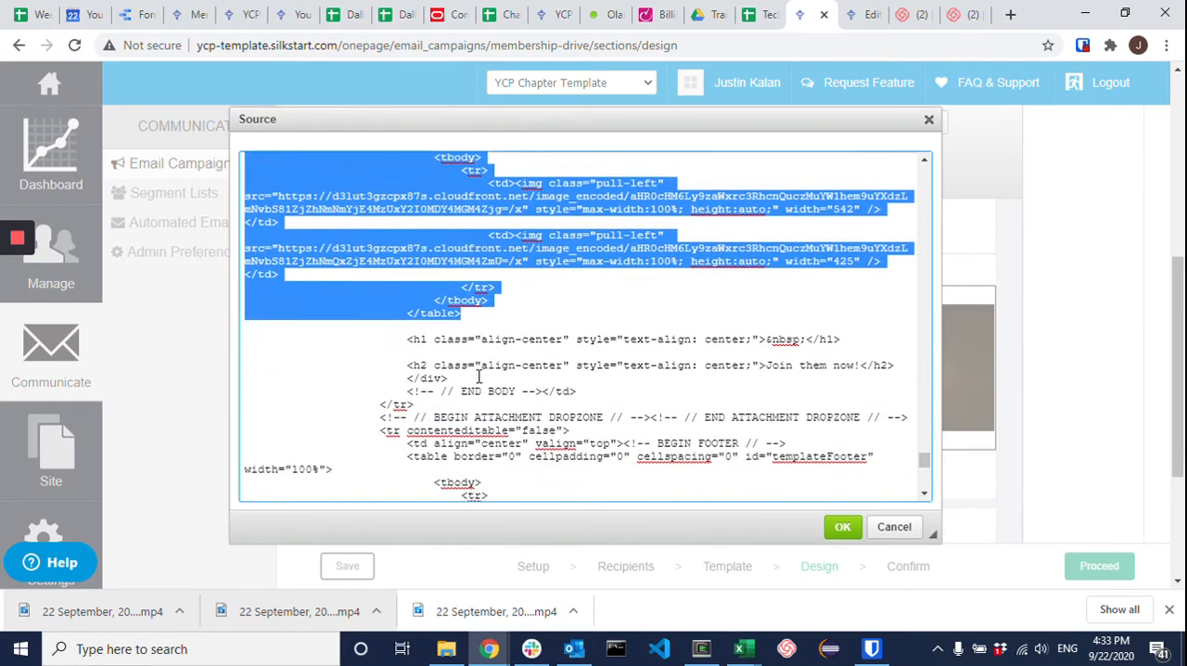
pyautogui.click(502, 342)
pyautogui.moveTo(407, 367); pyautogui.dragTo(852, 367)
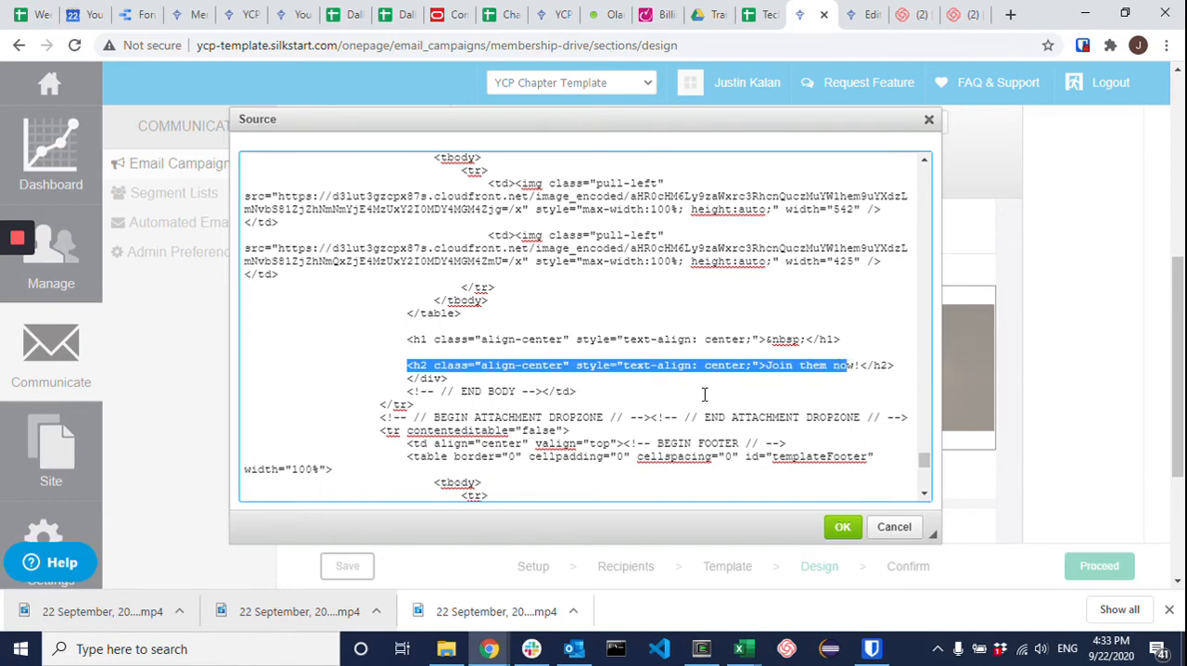
pyautogui.click(688, 369)
# Step: Examine the table body in the source and the image tags inside its two cells
pyautogui.scroll(2, 603, 297)
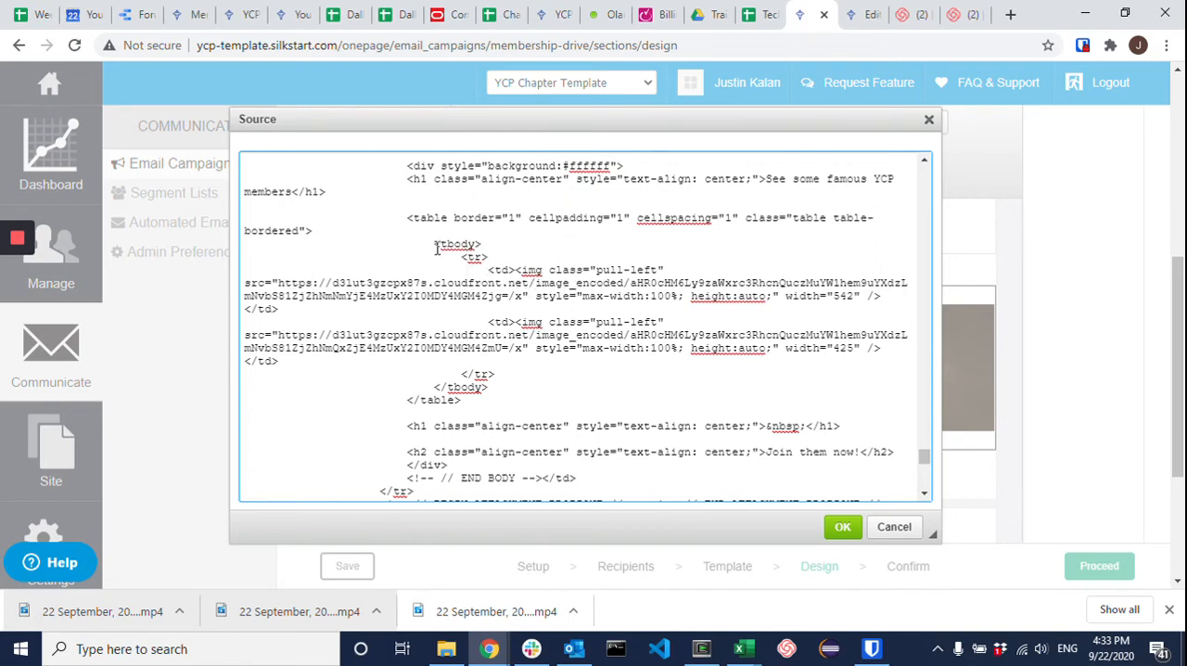
pyautogui.moveTo(434, 244); pyautogui.dragTo(492, 397)
pyautogui.click(572, 345)
pyautogui.moveTo(517, 269); pyautogui.dragTo(638, 274)
pyautogui.click(506, 285)
pyautogui.moveTo(488, 320); pyautogui.dragTo(563, 347)
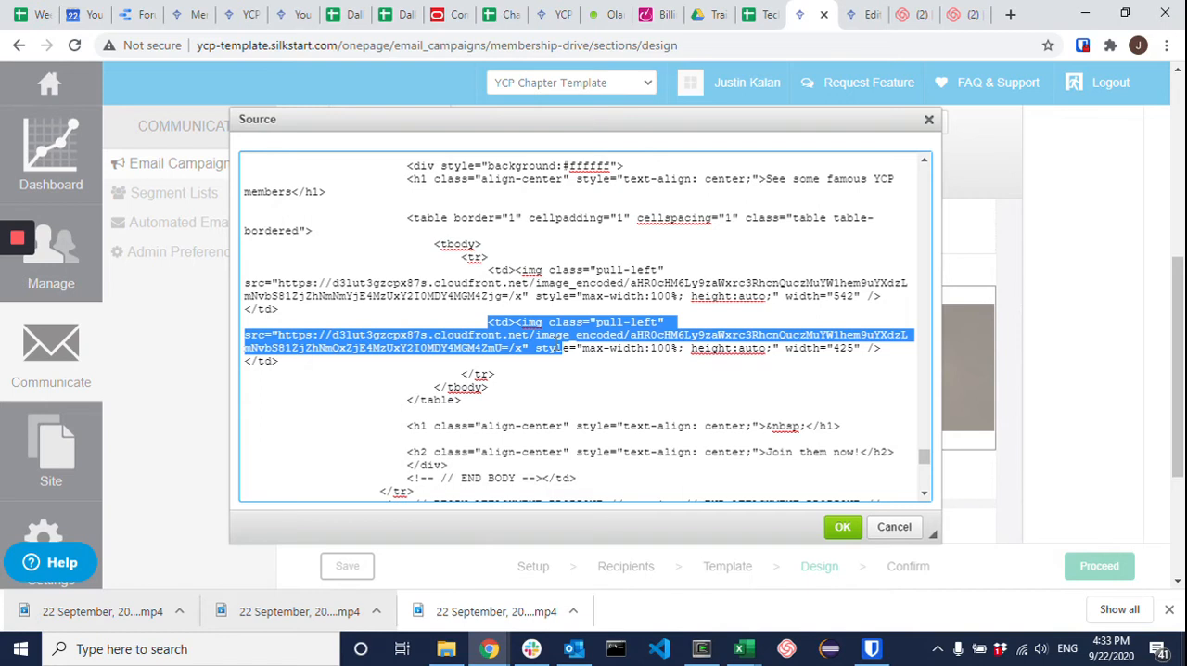
pyautogui.click(611, 343)
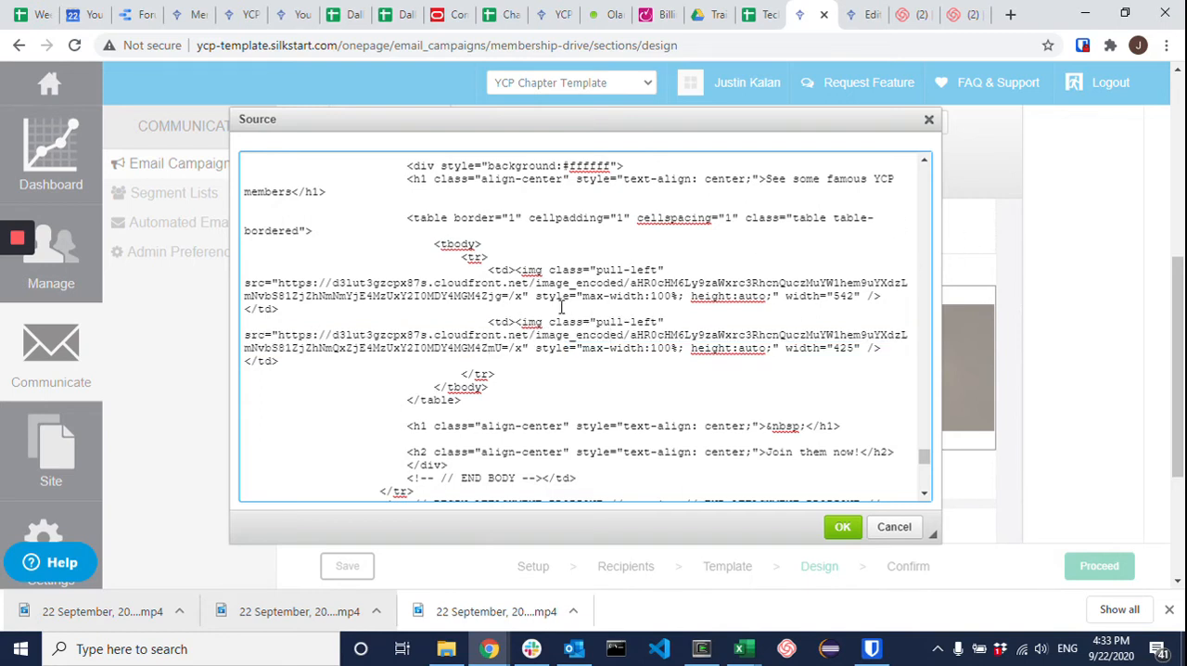
# Step: Compare the max-width, height and width attributes of the two image tags in the source
pyautogui.moveTo(582, 299); pyautogui.dragTo(681, 296)
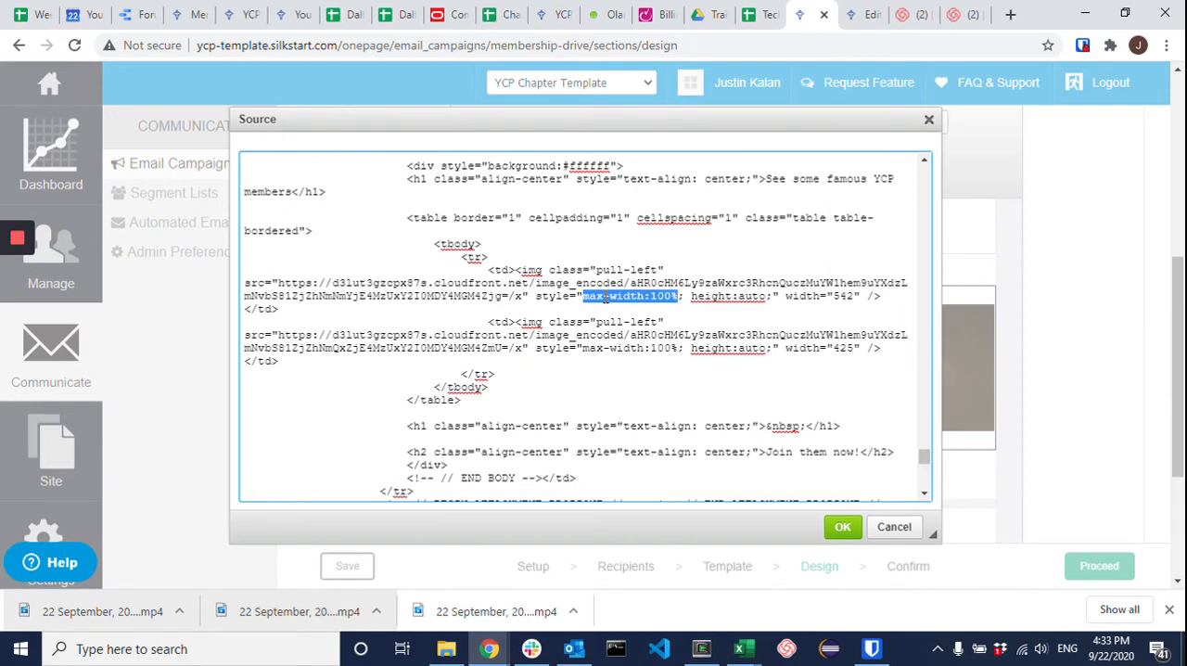
pyautogui.tripleClick(717, 297)
pyautogui.doubleClick(738, 295)
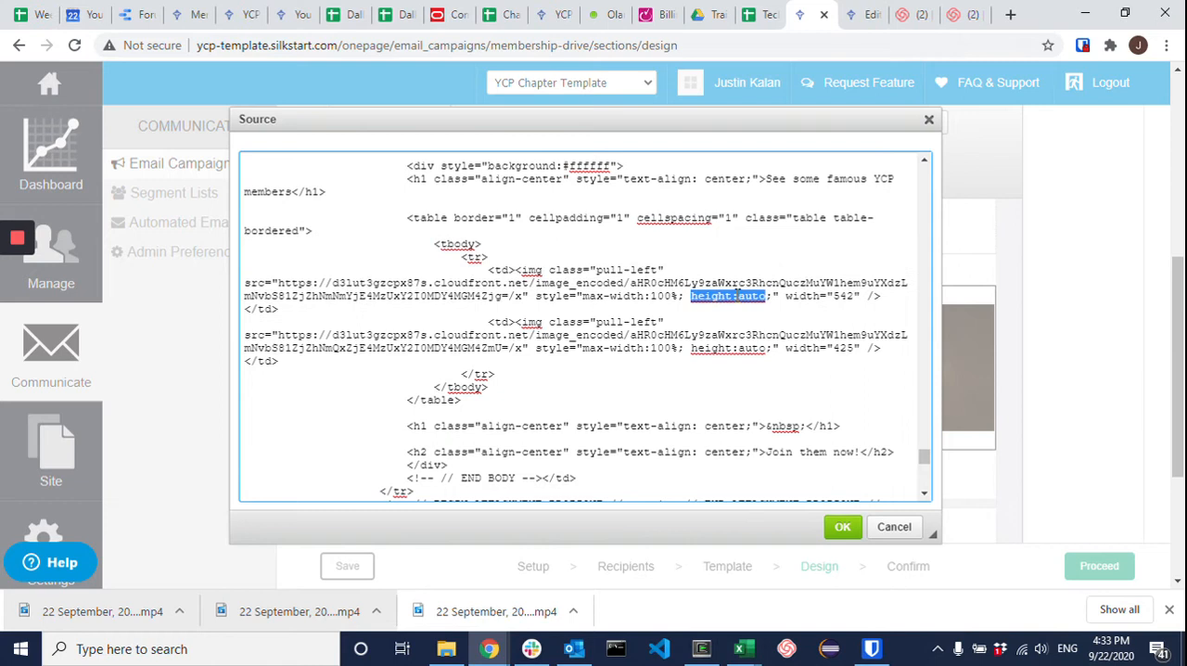
pyautogui.click(763, 297)
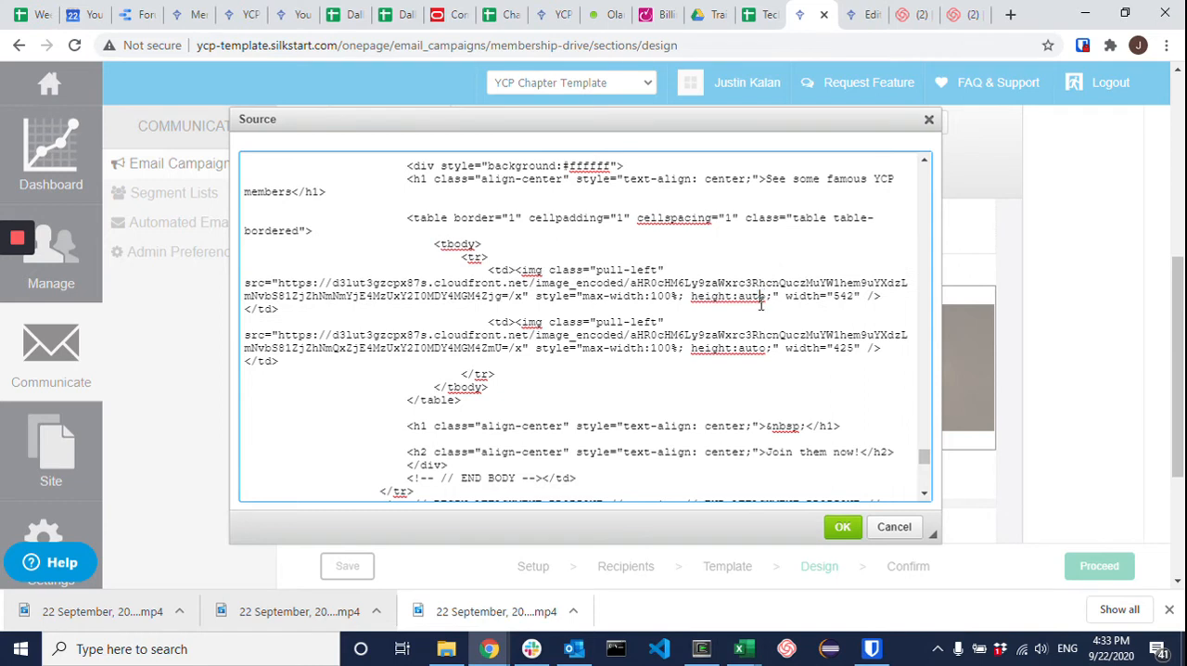
pyautogui.tripleClick(844, 296)
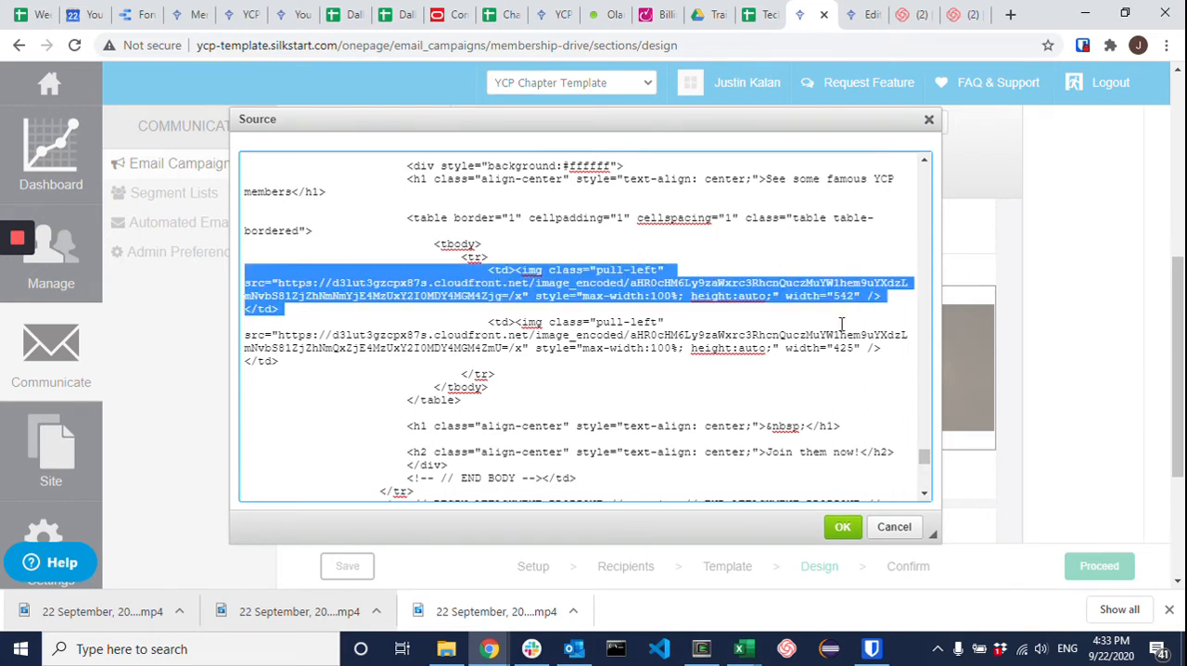
pyautogui.doubleClick(844, 349)
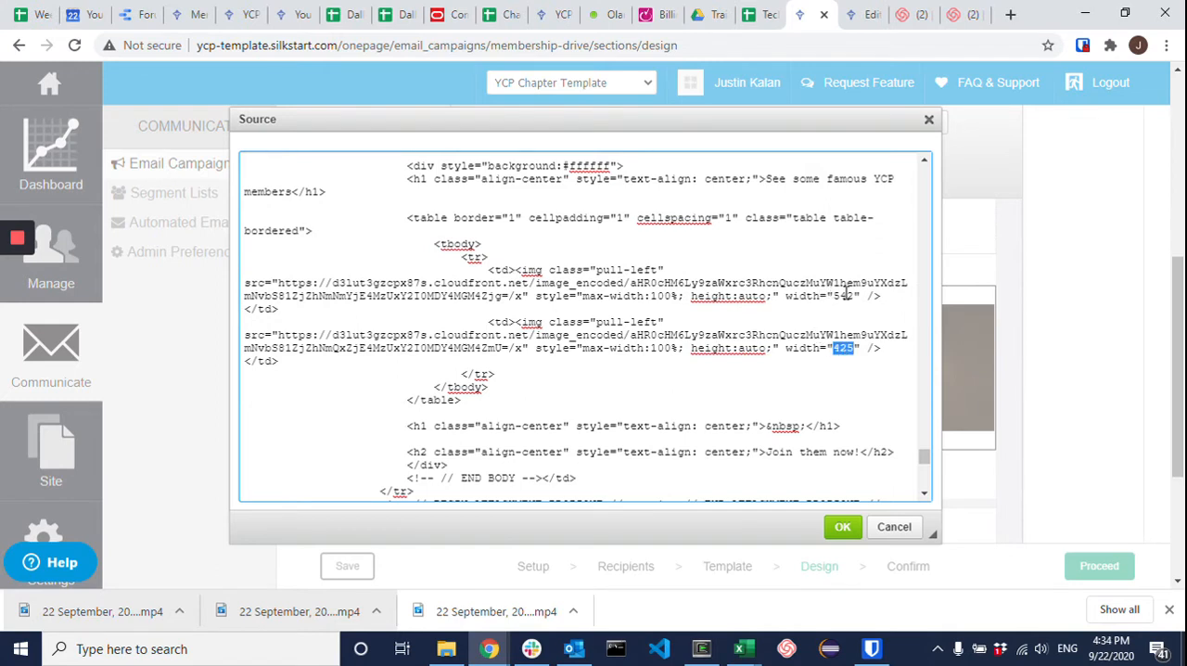
pyautogui.moveTo(705, 296); pyautogui.dragTo(760, 296)
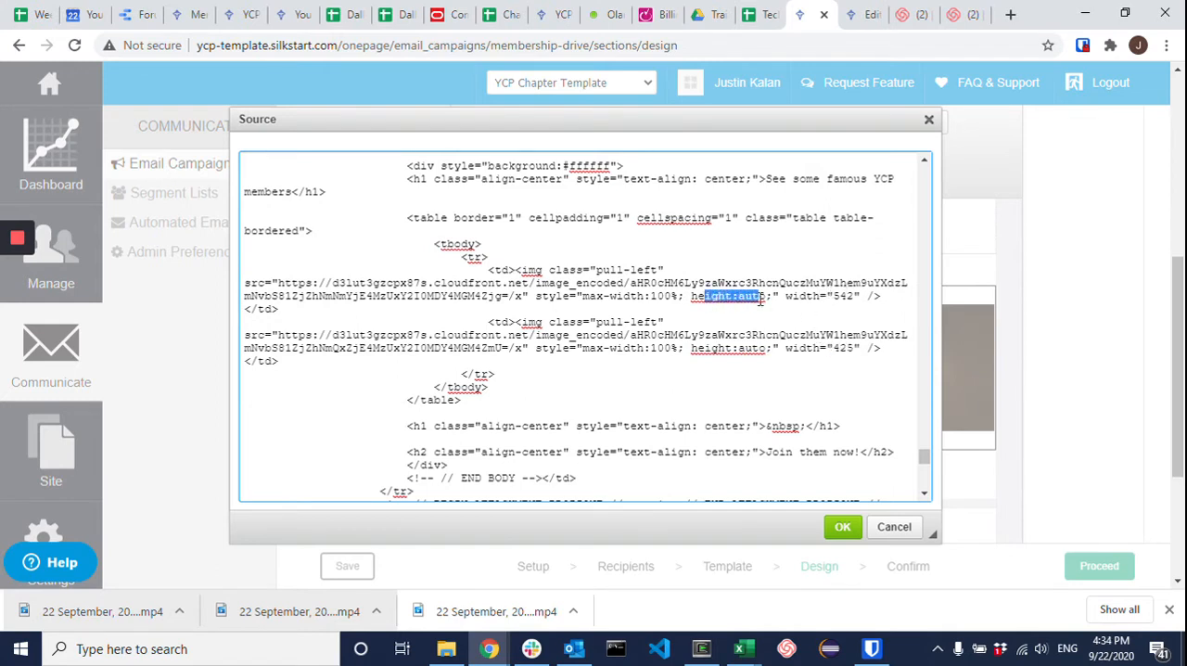
# Step: Set the first image tag's width to 425 in the source, apply the change and check the image table in the email
pyautogui.doubleClick(843, 296)
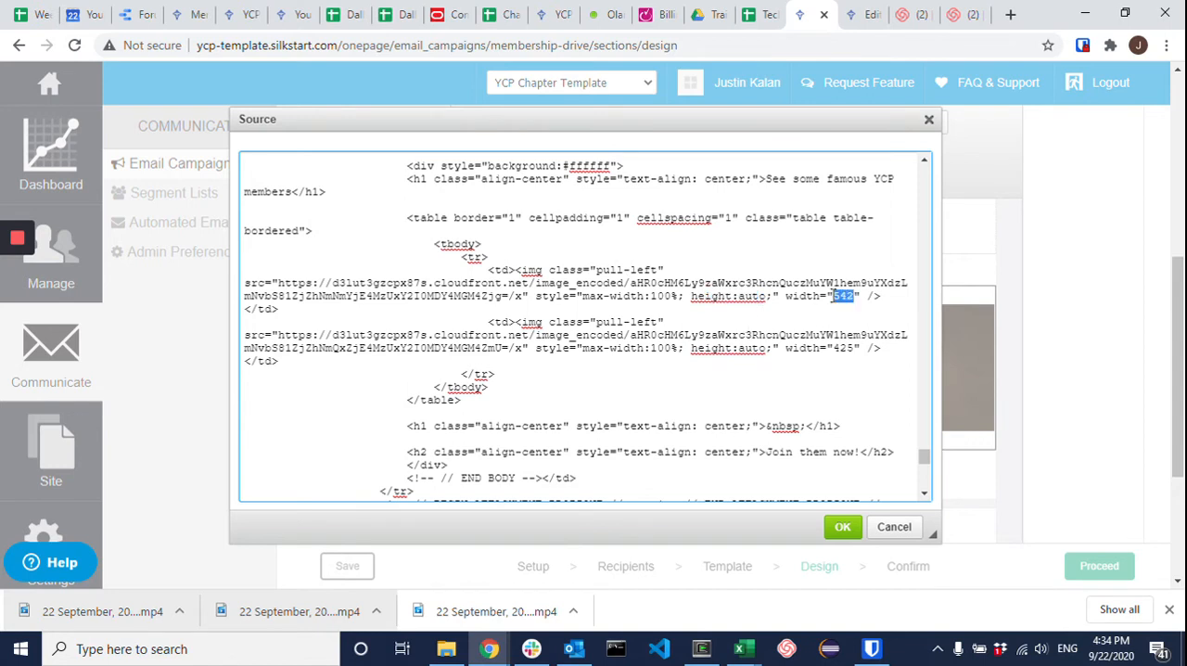
pyautogui.write('524')
pyautogui.press('BackSpace')
pyautogui.press('BackSpace')
pyautogui.press('BackSpace')
pyautogui.write('425')
pyautogui.click(841, 526)
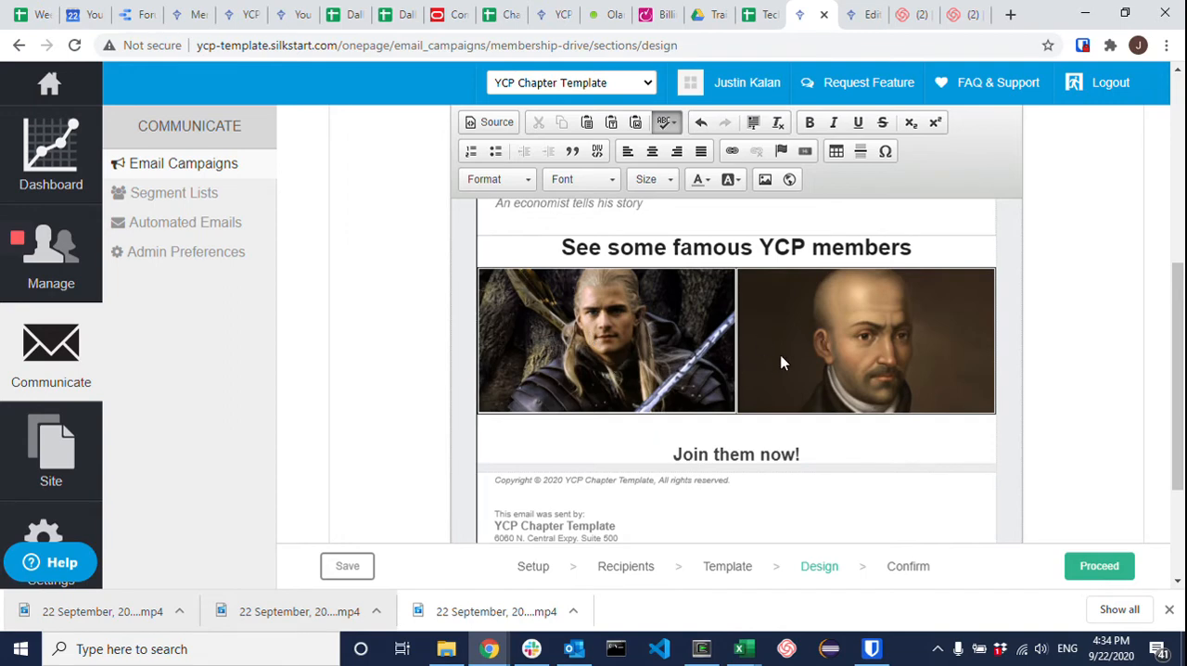
pyautogui.click(802, 432)
pyautogui.scroll(-1, 760, 419)
pyautogui.scroll(1, 761, 417)
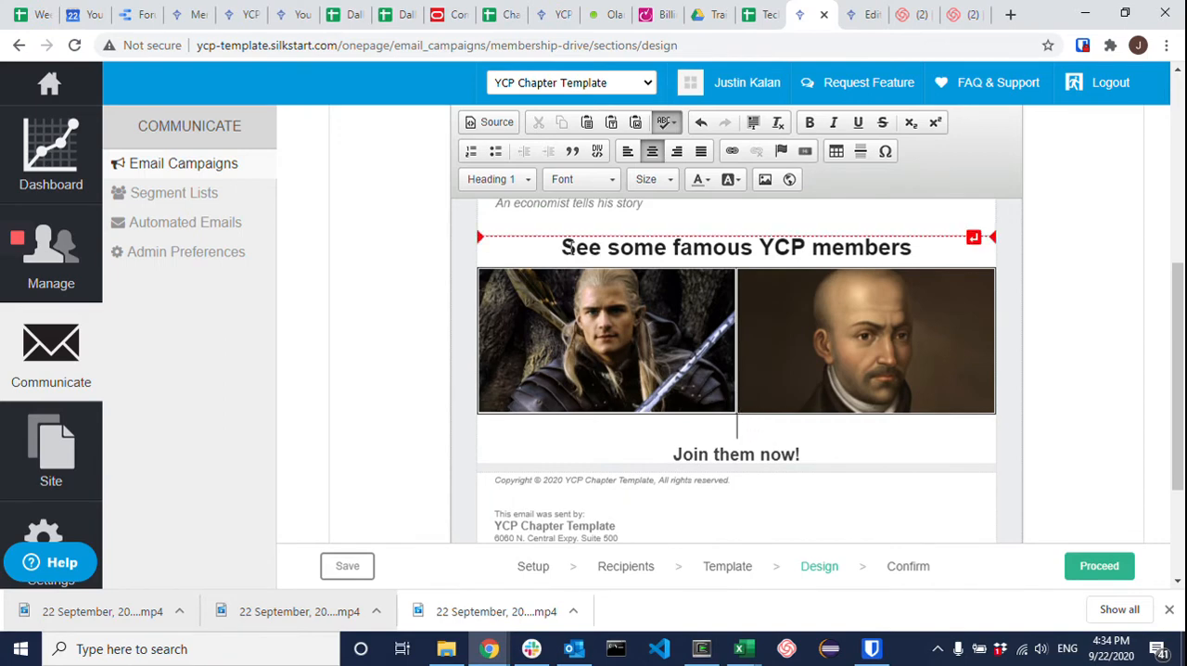
# Step: Change the "See some famous YCP members" heading's text colour to a custom blue using a hex value
pyautogui.moveTo(562, 247); pyautogui.dragTo(914, 247)
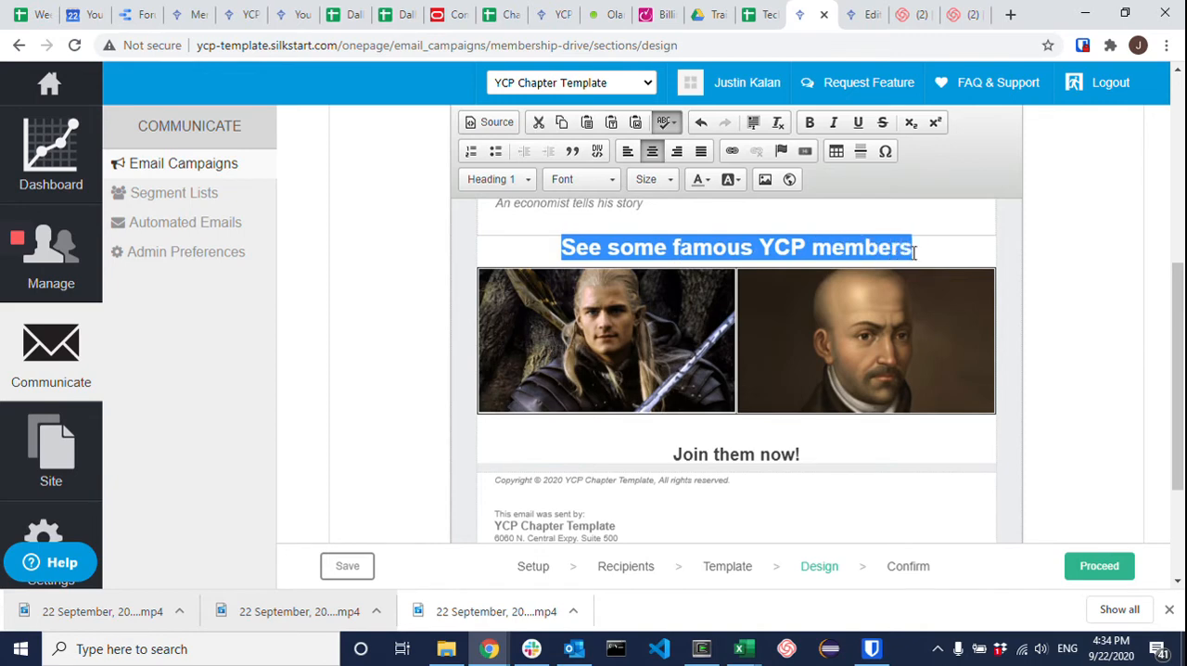
pyautogui.click(710, 185)
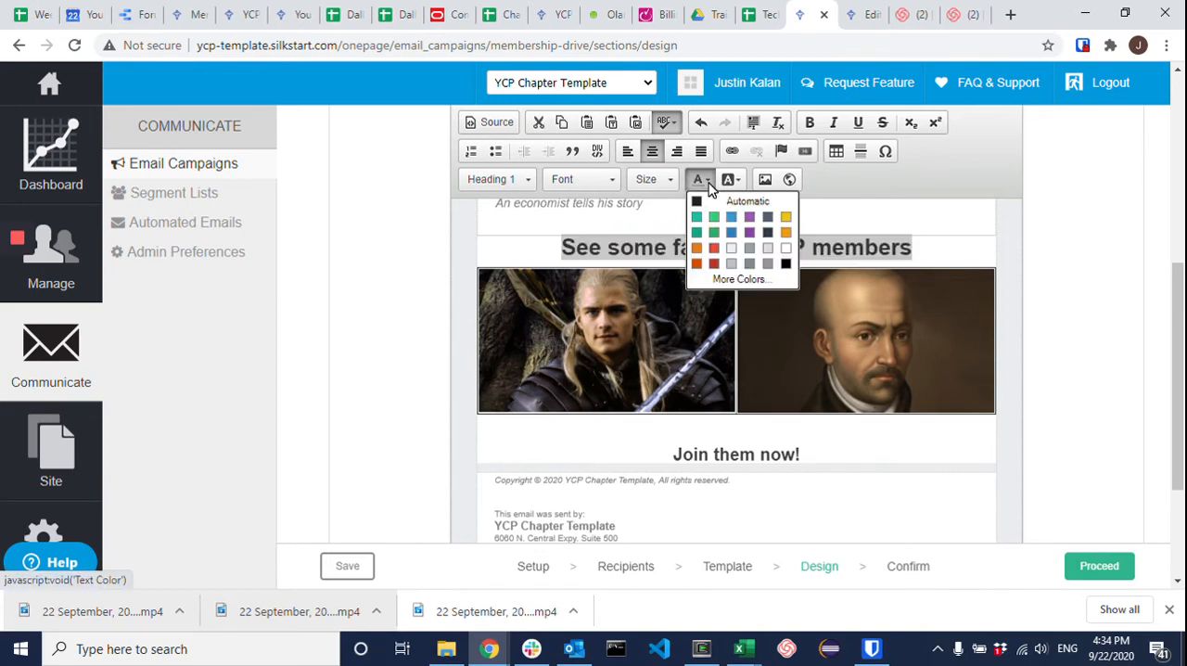
pyautogui.click(739, 279)
pyautogui.click(708, 370)
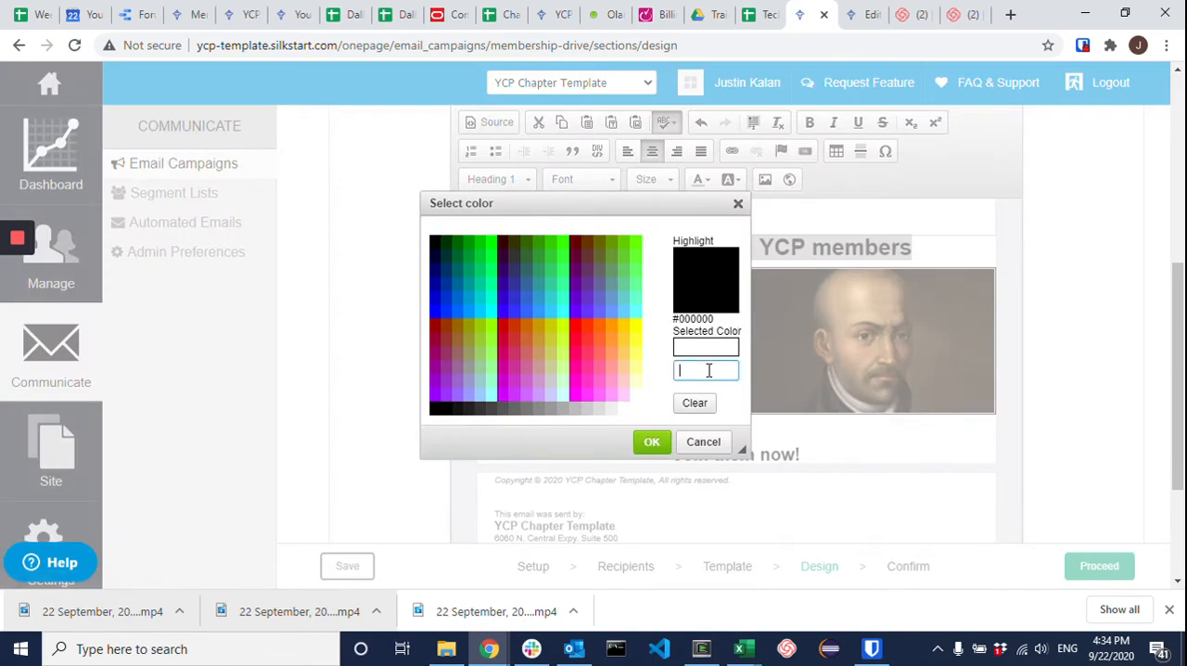
pyautogui.write('#305467')
pyautogui.click(670, 443)
pyautogui.click(714, 248)
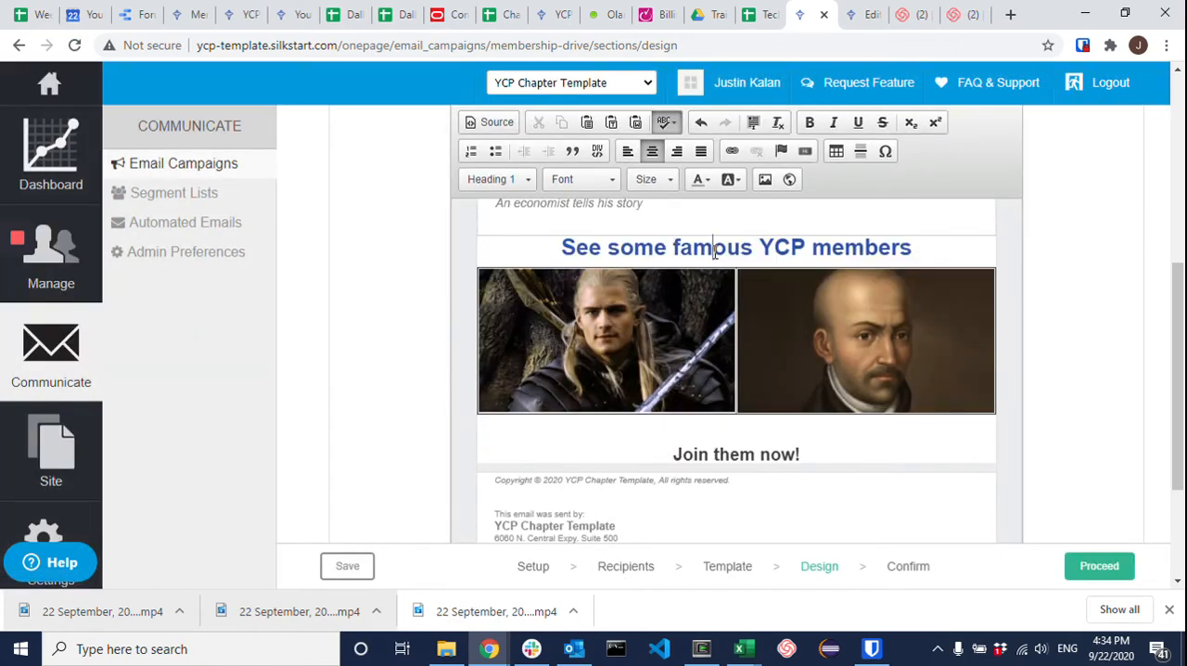
pyautogui.moveTo(675, 454); pyautogui.dragTo(808, 451)
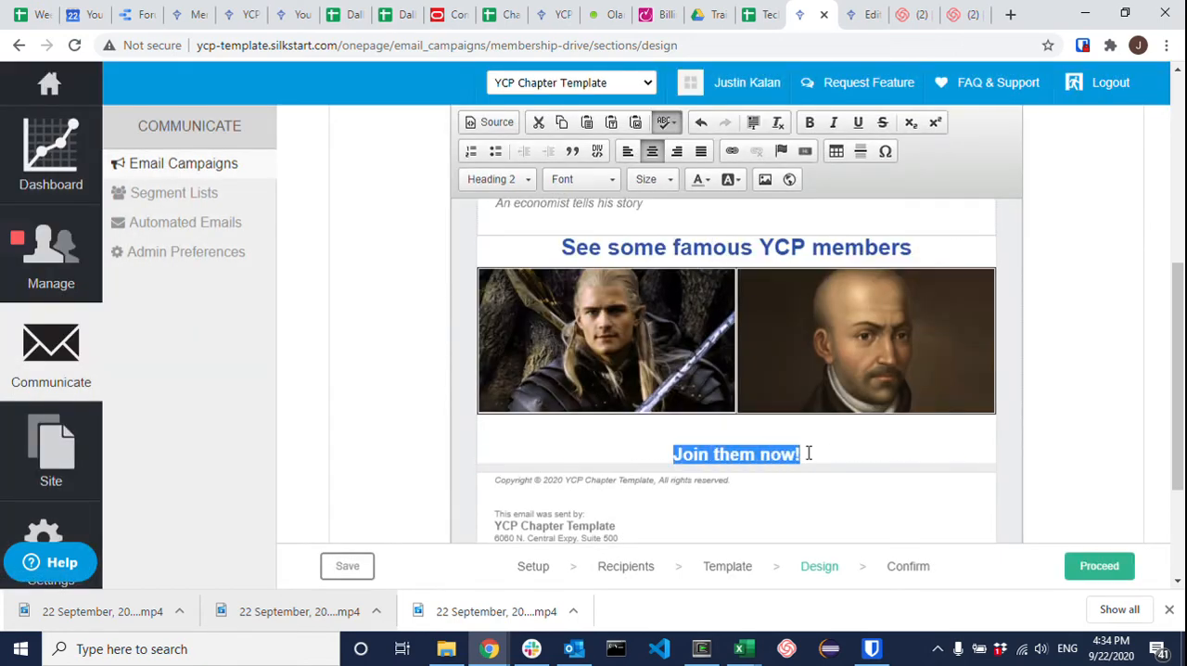
pyautogui.click(735, 153)
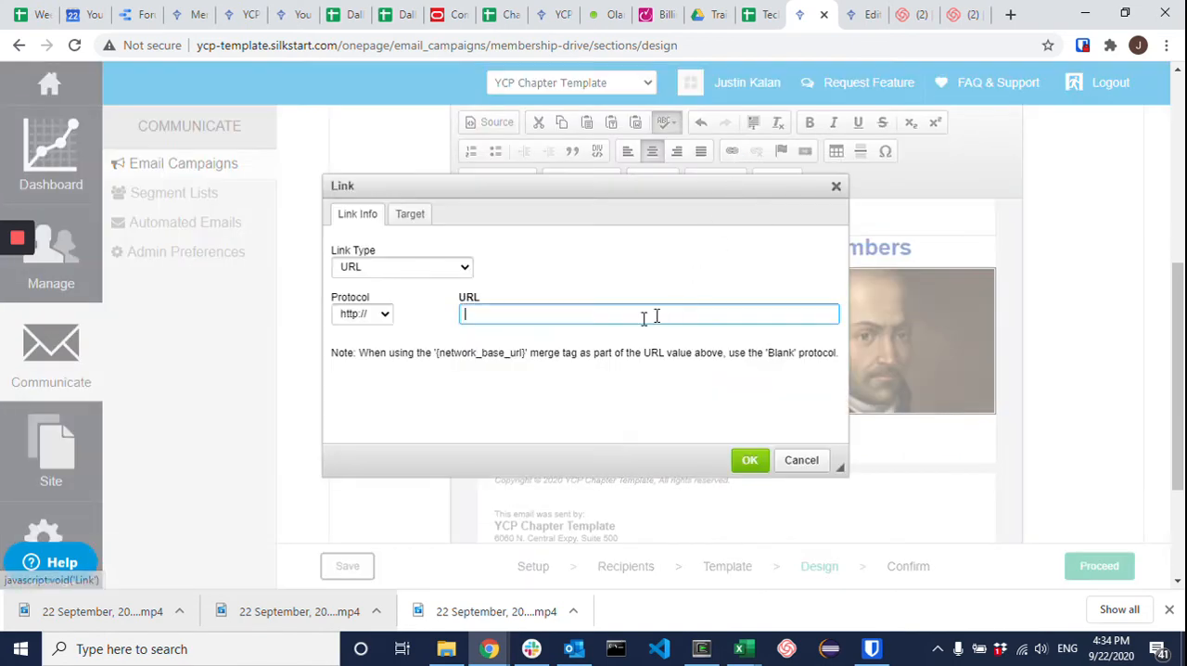
pyautogui.write('youngc')
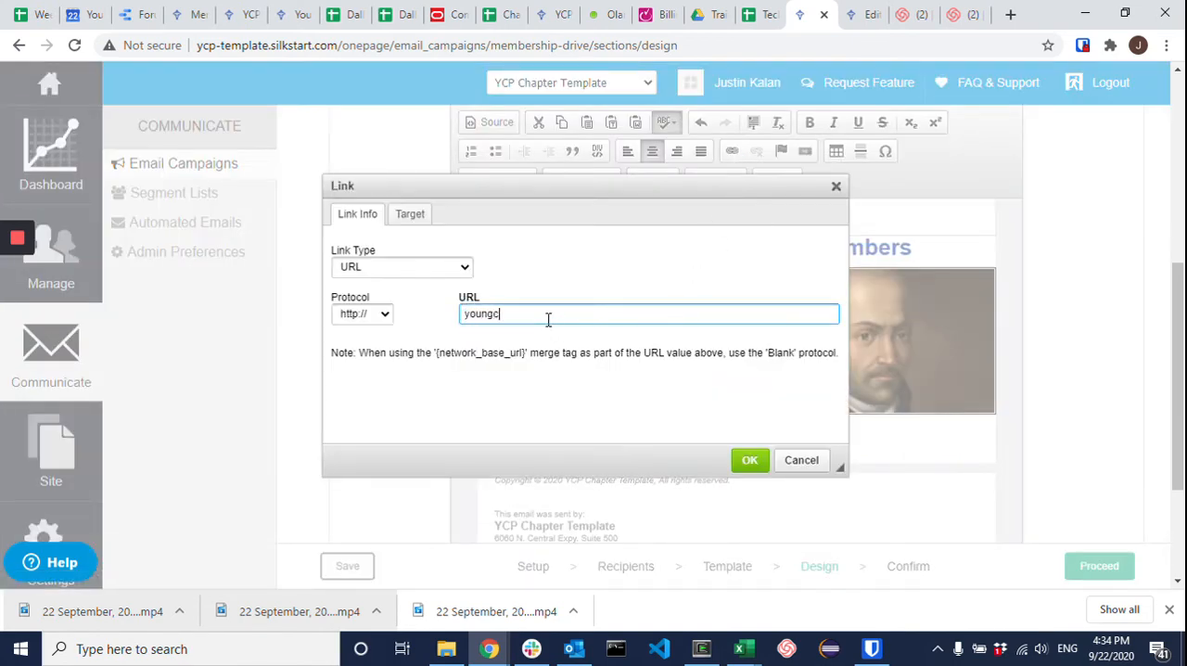
pyautogui.write('atholicprofessionals.org/join')
pyautogui.click(749, 460)
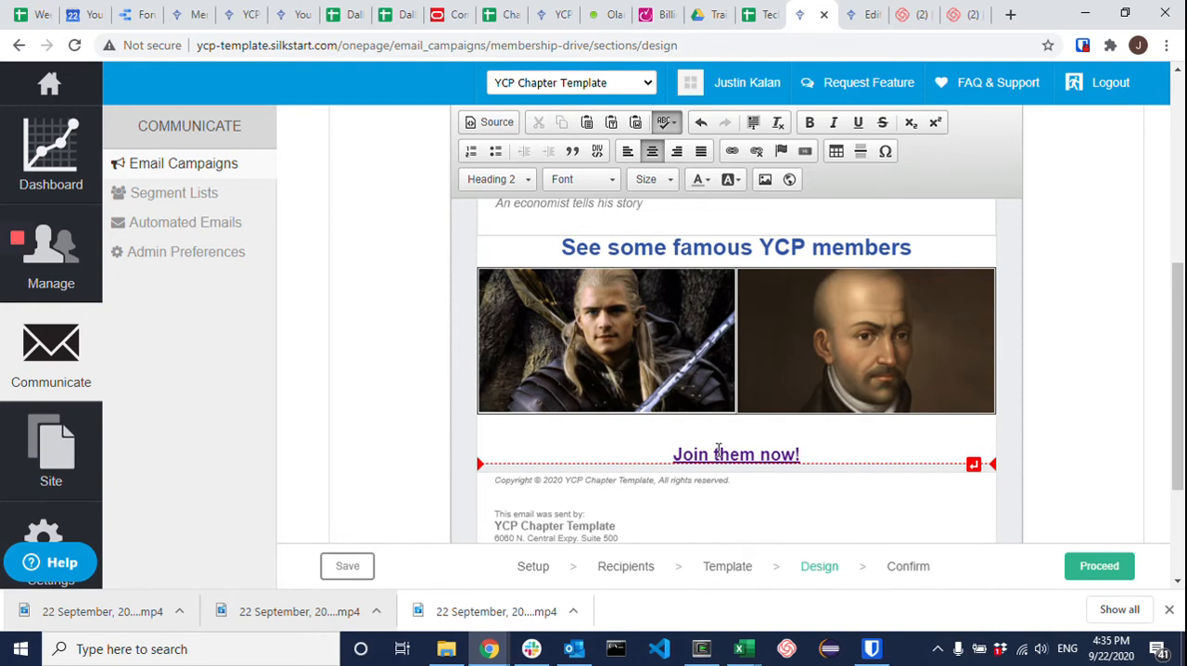
pyautogui.scroll(3, 718, 450)
pyautogui.scroll(-4, 718, 449)
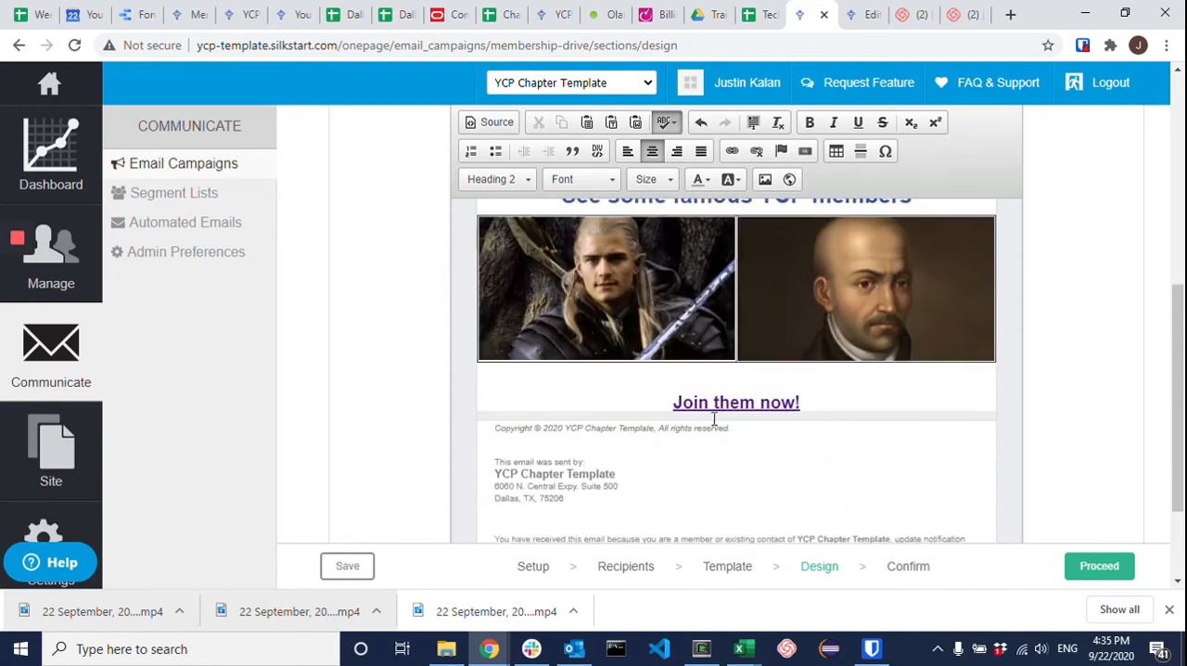
pyautogui.scroll(4, 713, 376)
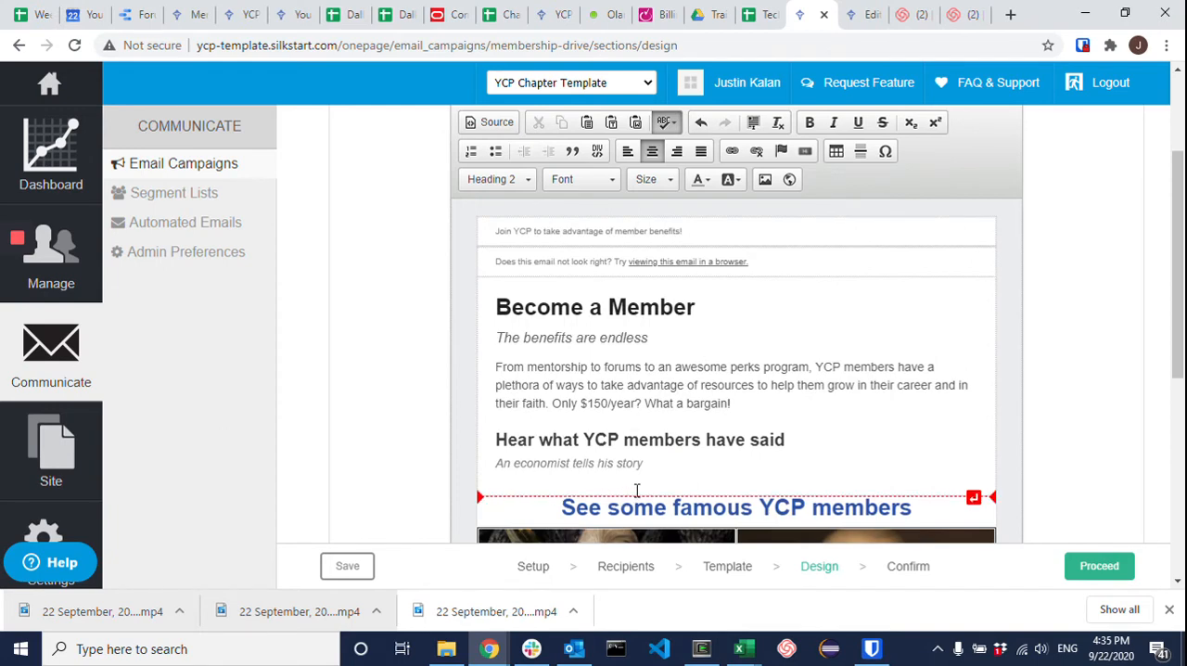
# Step: Add one empty line below "An economist tells his story", removing the surplus blank line
pyautogui.scroll(-4, 720, 431)
pyautogui.scroll(4, 721, 431)
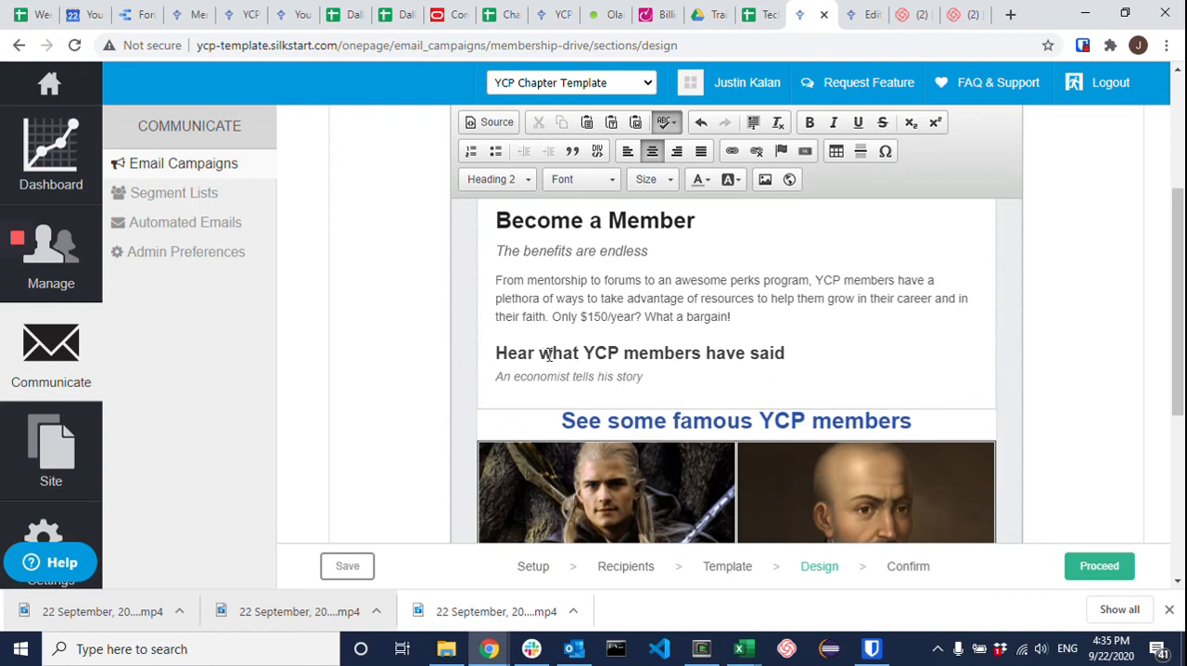
pyautogui.moveTo(546, 353); pyautogui.dragTo(681, 356)
pyautogui.click(718, 369)
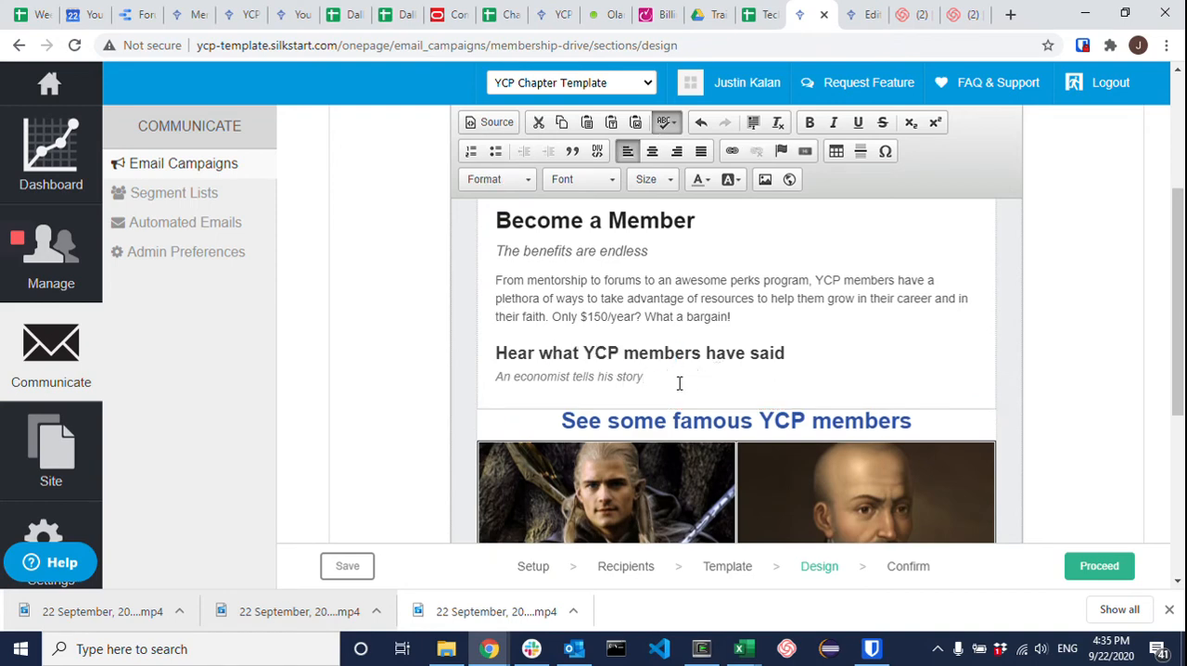
pyautogui.press('Return')
pyautogui.scroll(-2, 682, 383)
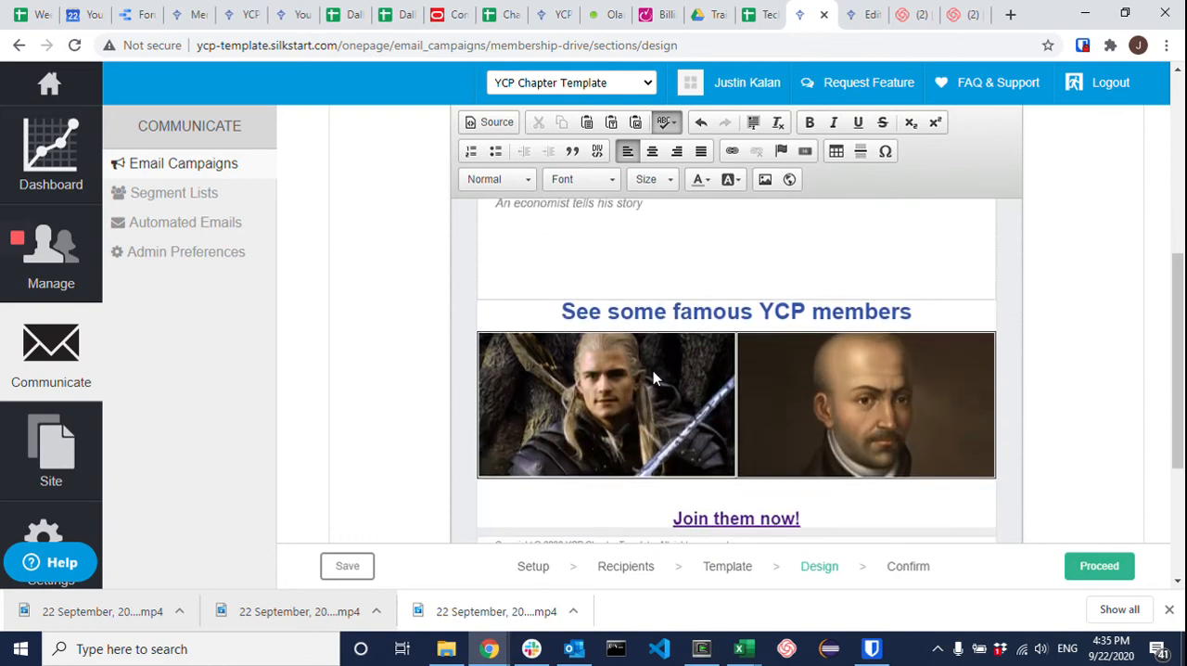
pyautogui.click(593, 385)
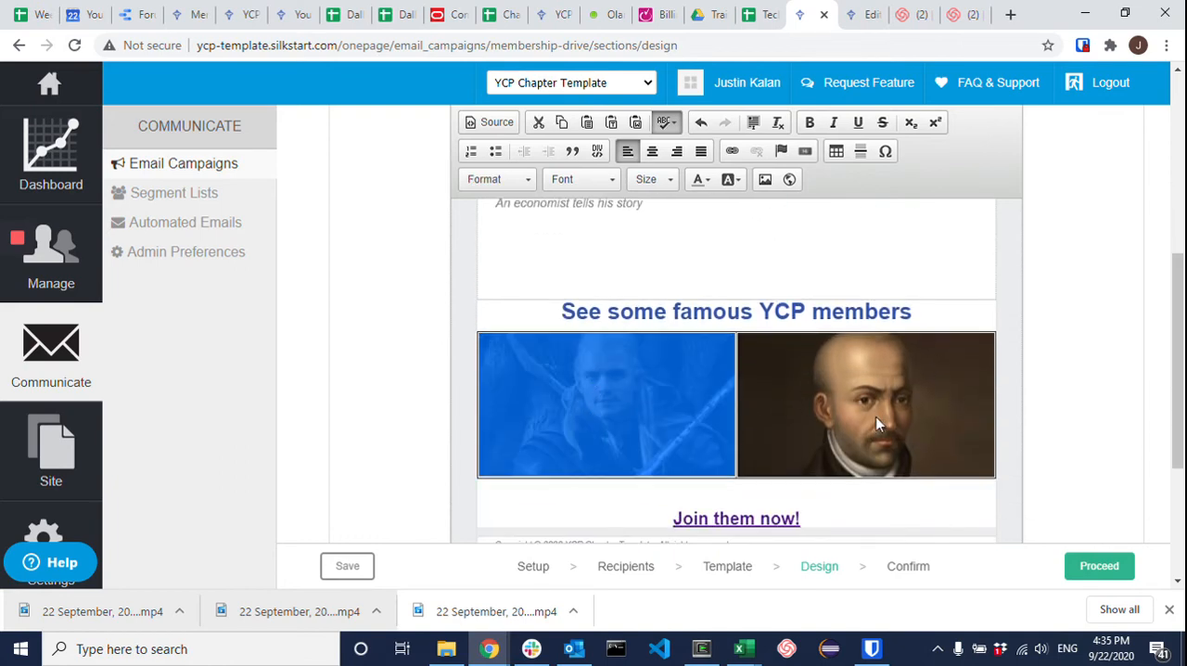
pyautogui.scroll(1, 596, 344)
pyautogui.click(590, 338)
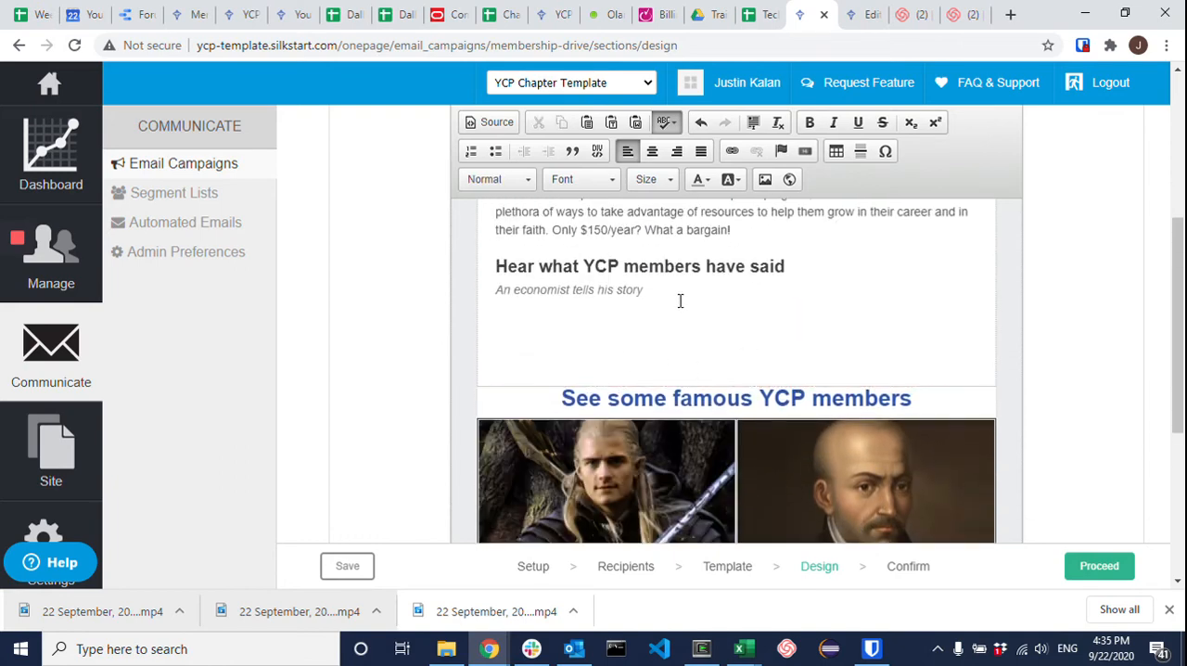
pyautogui.press('BackSpace')
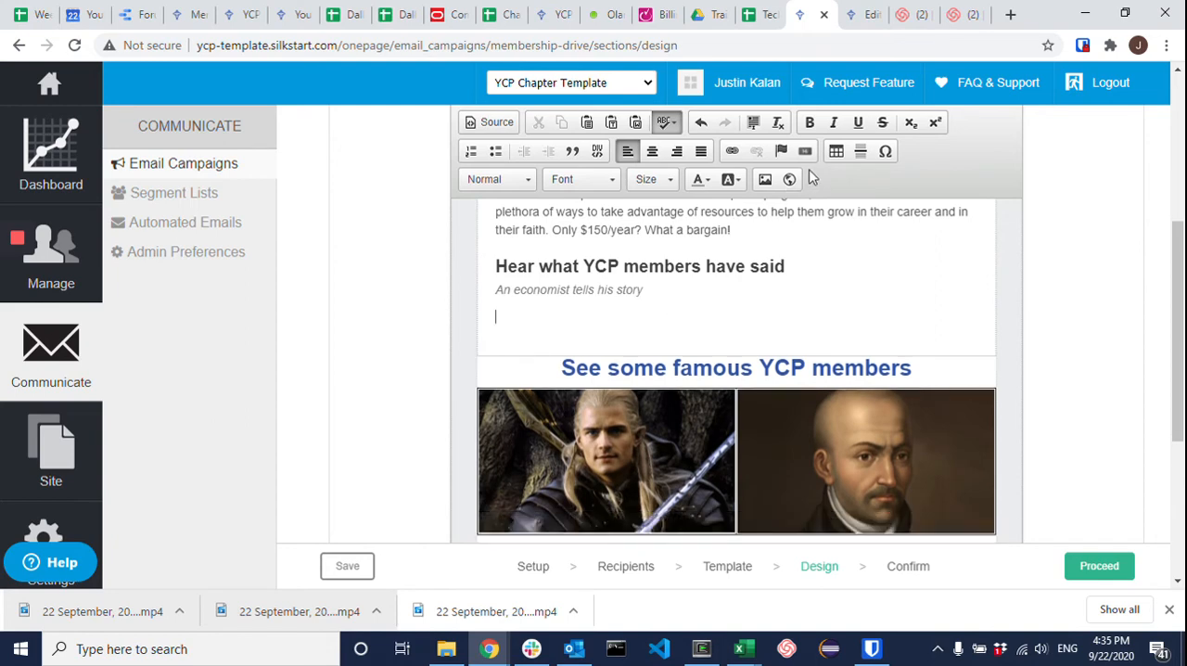
# Step: Insert a table with 1 row and 2 columns below the economist line and enter "YCP is" in its second cell
pyautogui.click(837, 152)
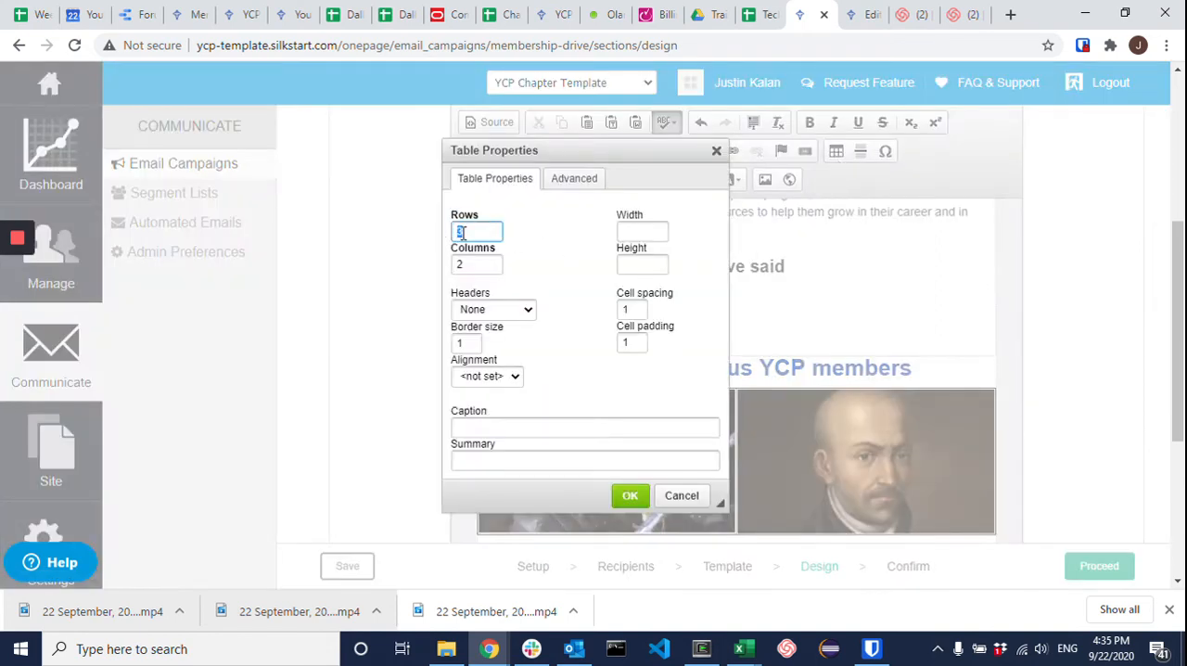
pyautogui.write('1')
pyautogui.click(629, 495)
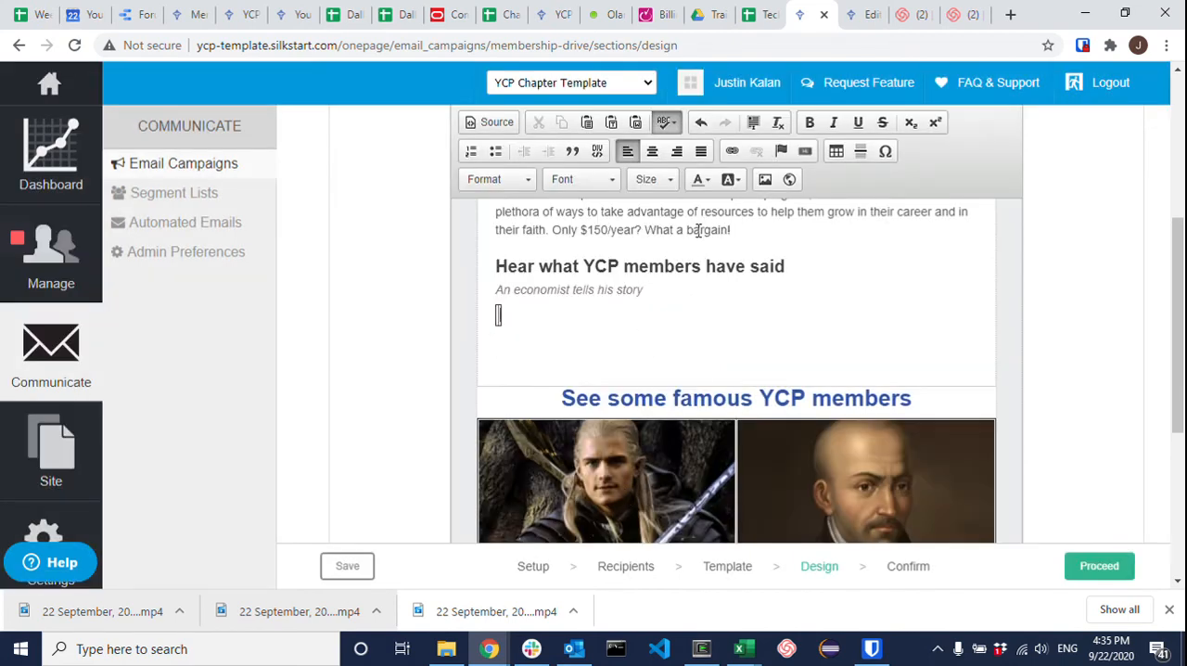
pyautogui.write('YCP is')
pyautogui.write('dfdfdfd')
pyautogui.press('BackSpace')
pyautogui.press('BackSpace')
pyautogui.press('BackSpace')
pyautogui.press('BackSpace')
pyautogui.press('BackSpace')
pyautogui.press('BackSpace')
pyautogui.press('BackSpace')
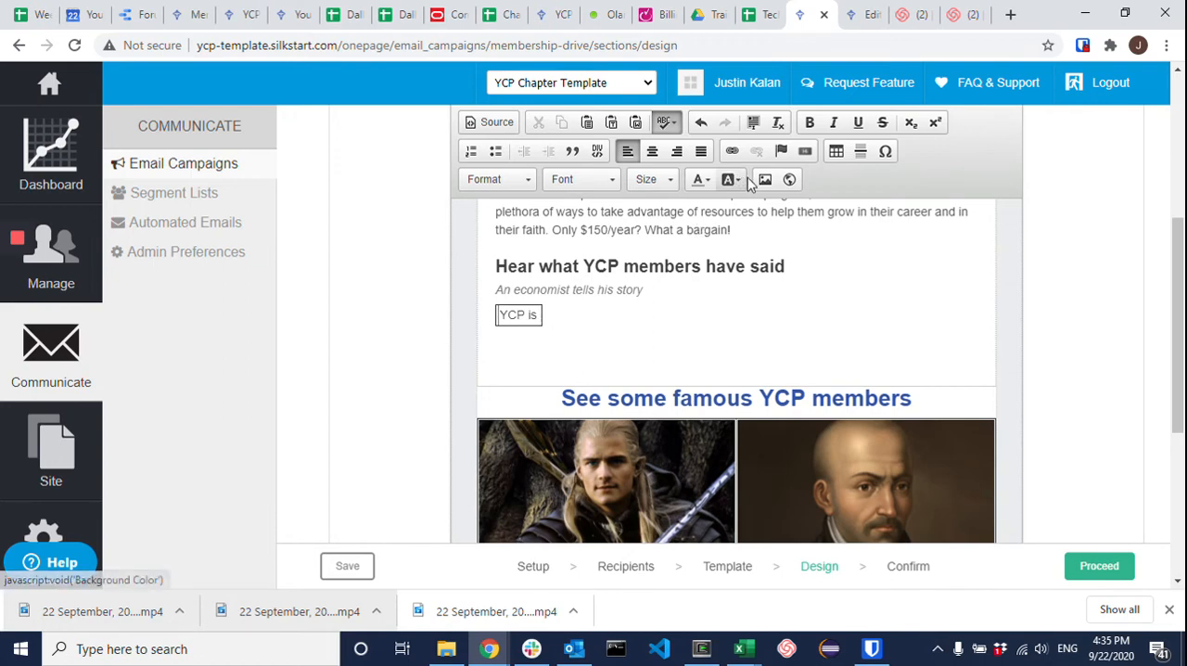
# Step: Split the testimonial beside the portrait into three lines, breaking before "membership organizations" and before "I know thing or two"
pyautogui.moveTo(24, 306)
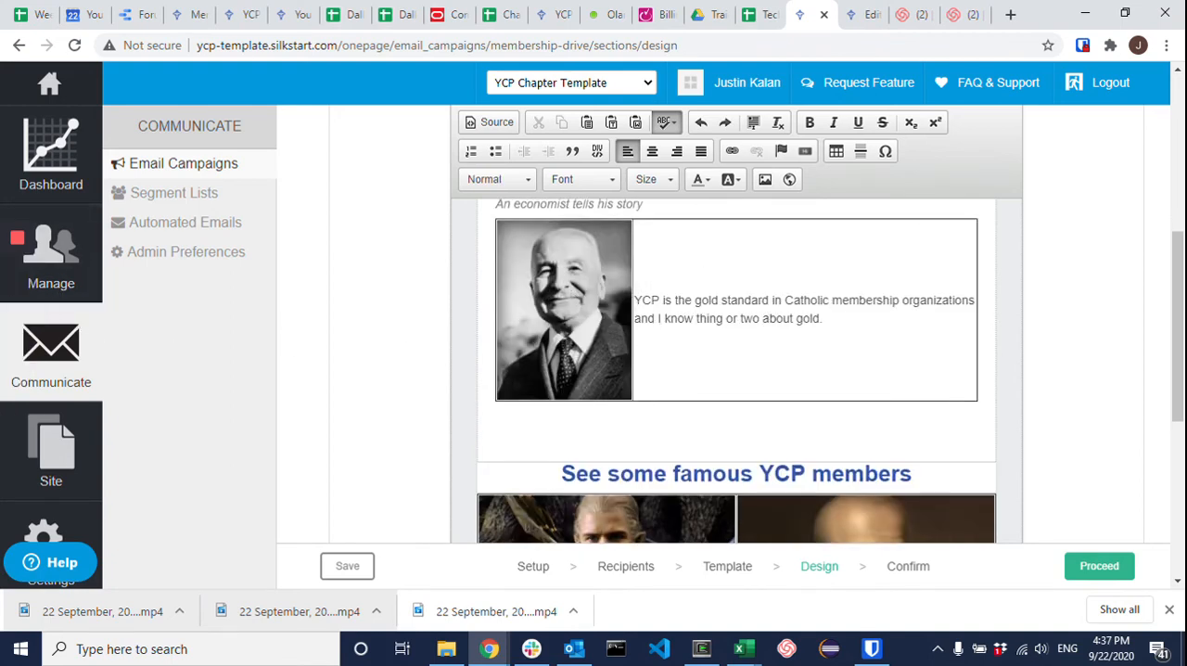
pyautogui.scroll(1, 766, 320)
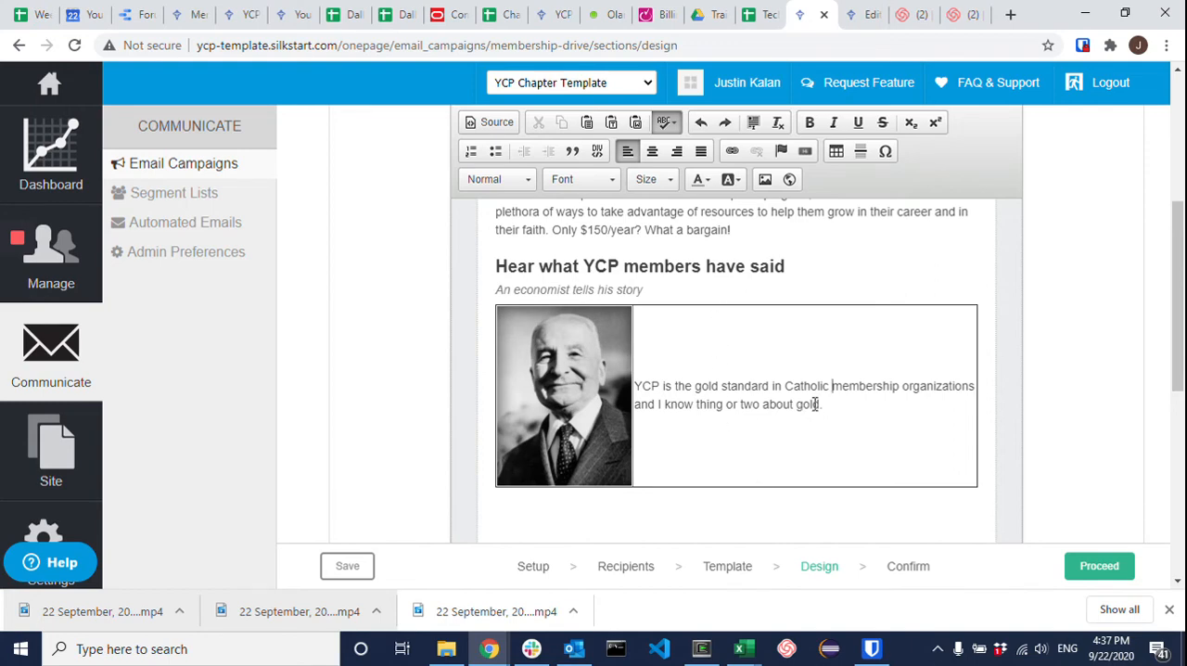
pyautogui.press('Return')
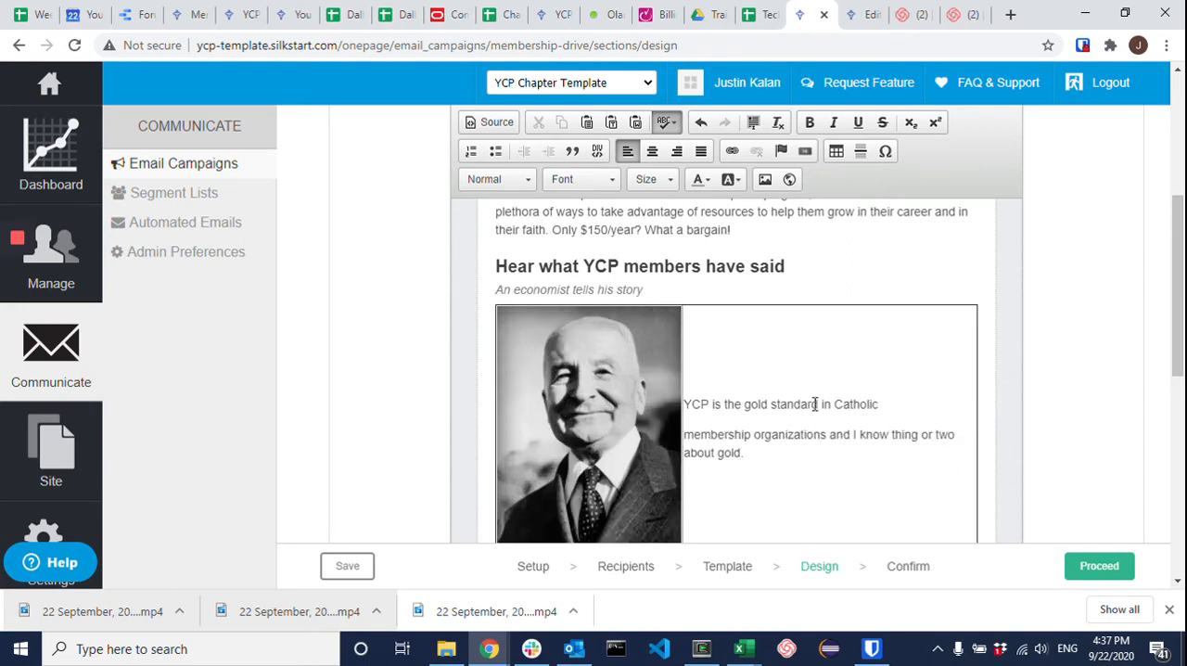
pyautogui.scroll(-1, 761, 430)
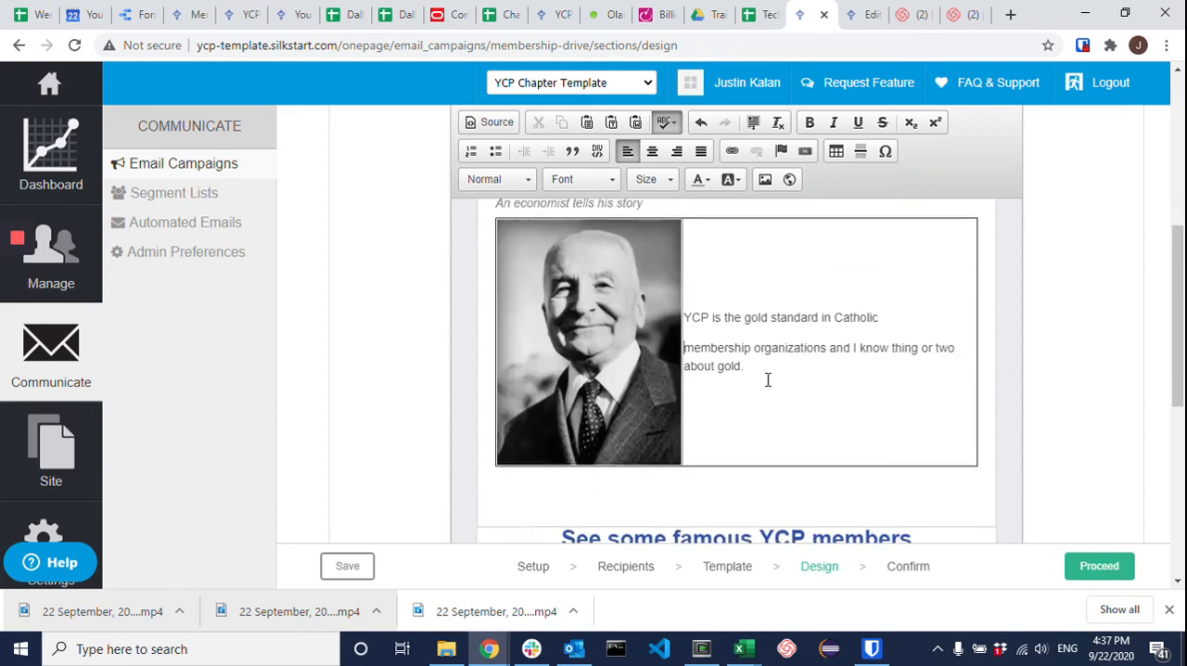
pyautogui.click(853, 348)
pyautogui.press('Return')
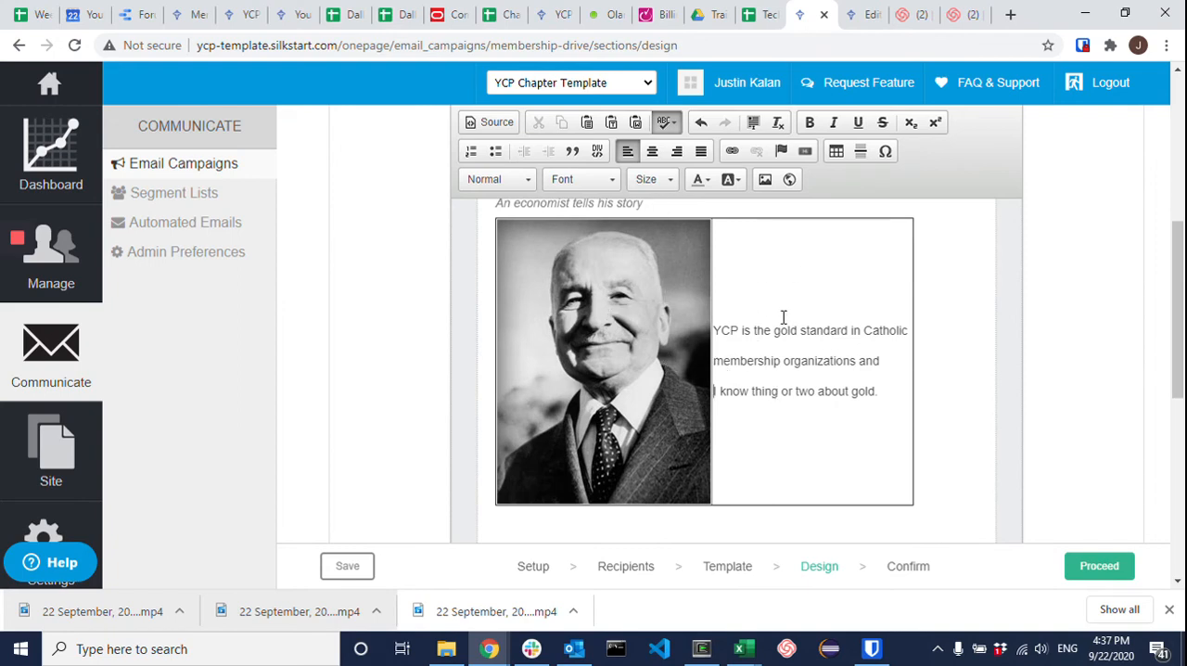
pyautogui.scroll(1, 786, 371)
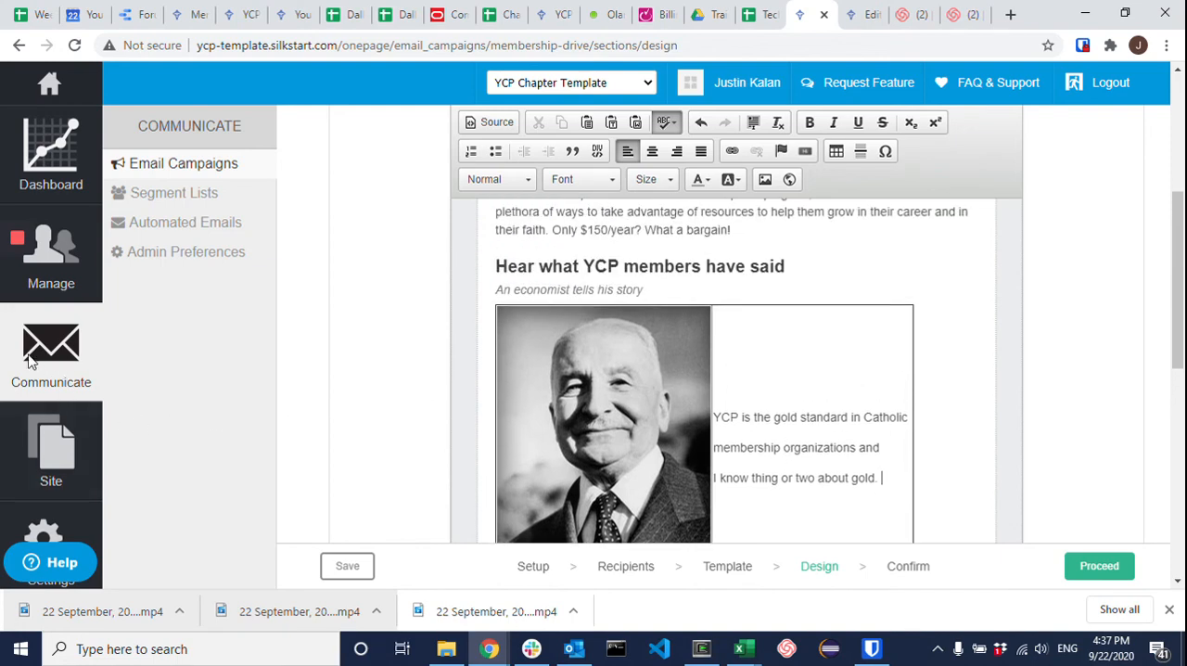
pyautogui.click(54, 310)
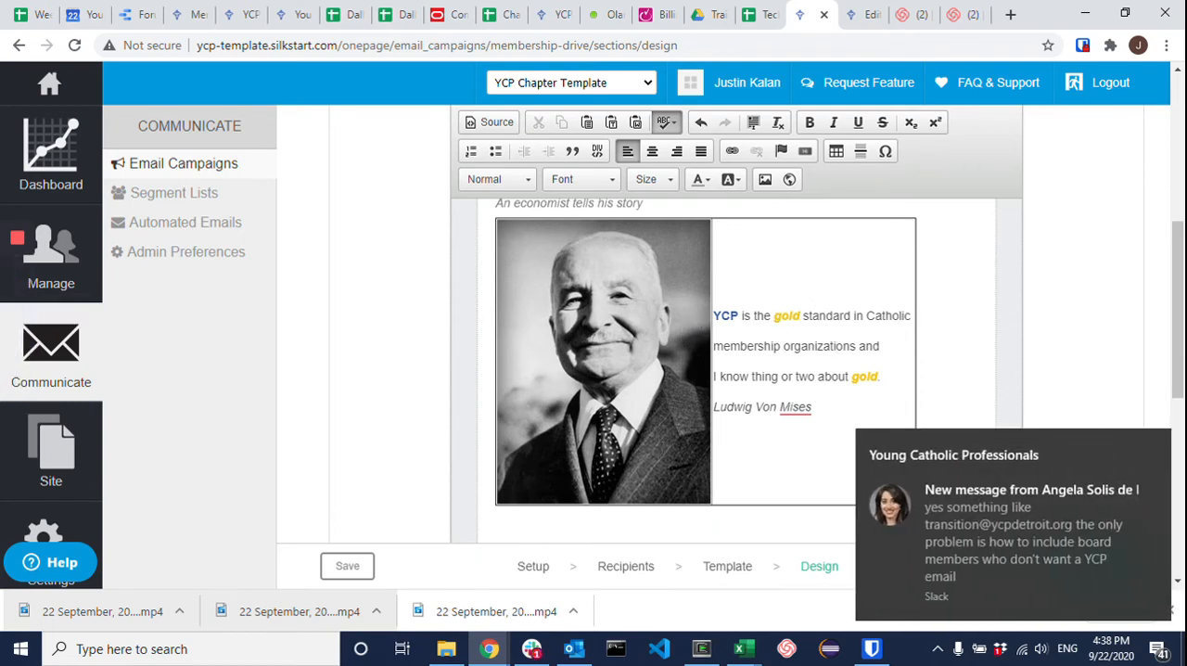
# Step: Dismiss the chat notification and look over the testimonial table and the famous YCP members section
pyautogui.click(1164, 444)
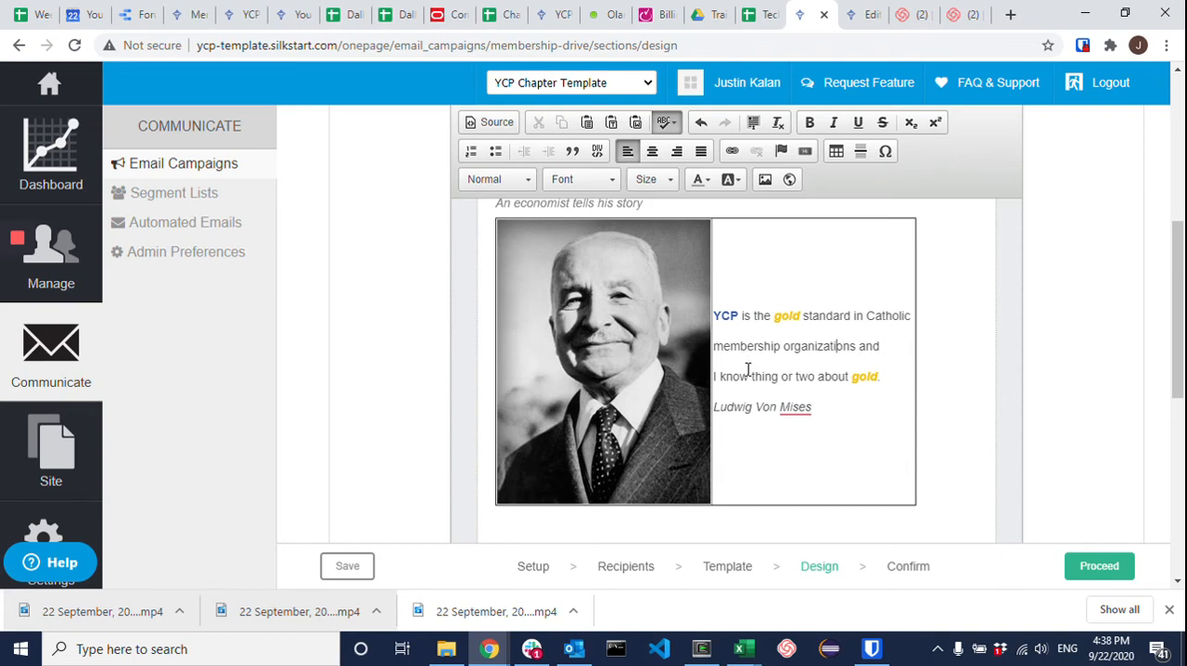
pyautogui.scroll(-4, 773, 372)
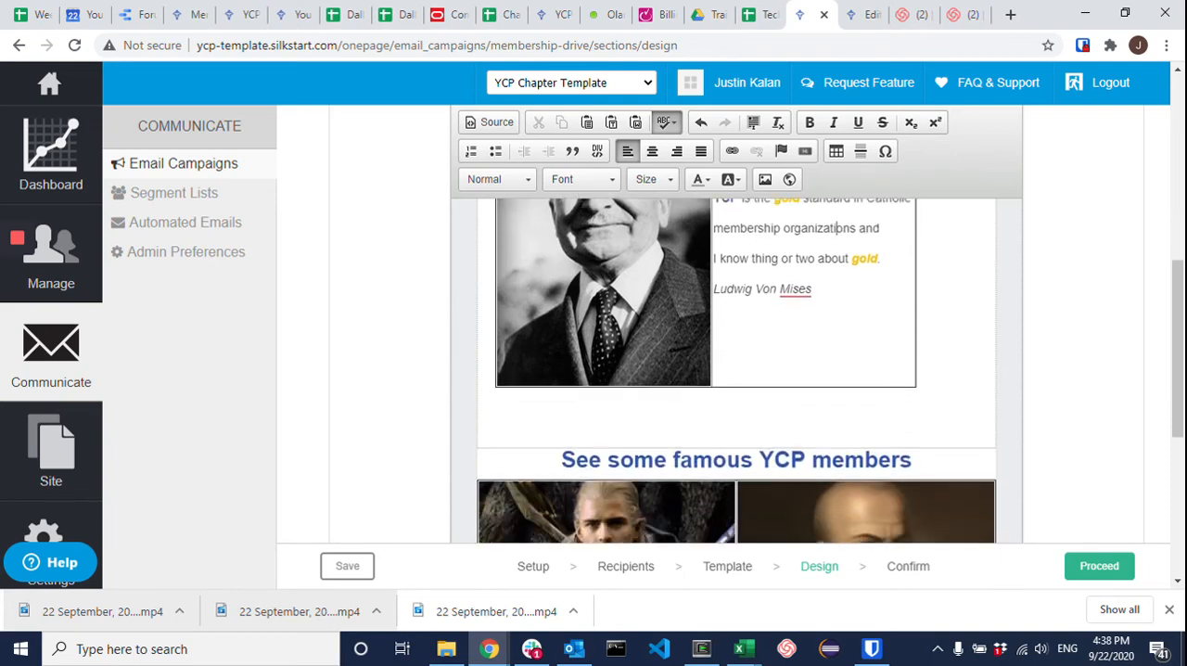
pyautogui.scroll(1, 773, 372)
pyautogui.scroll(1, 774, 372)
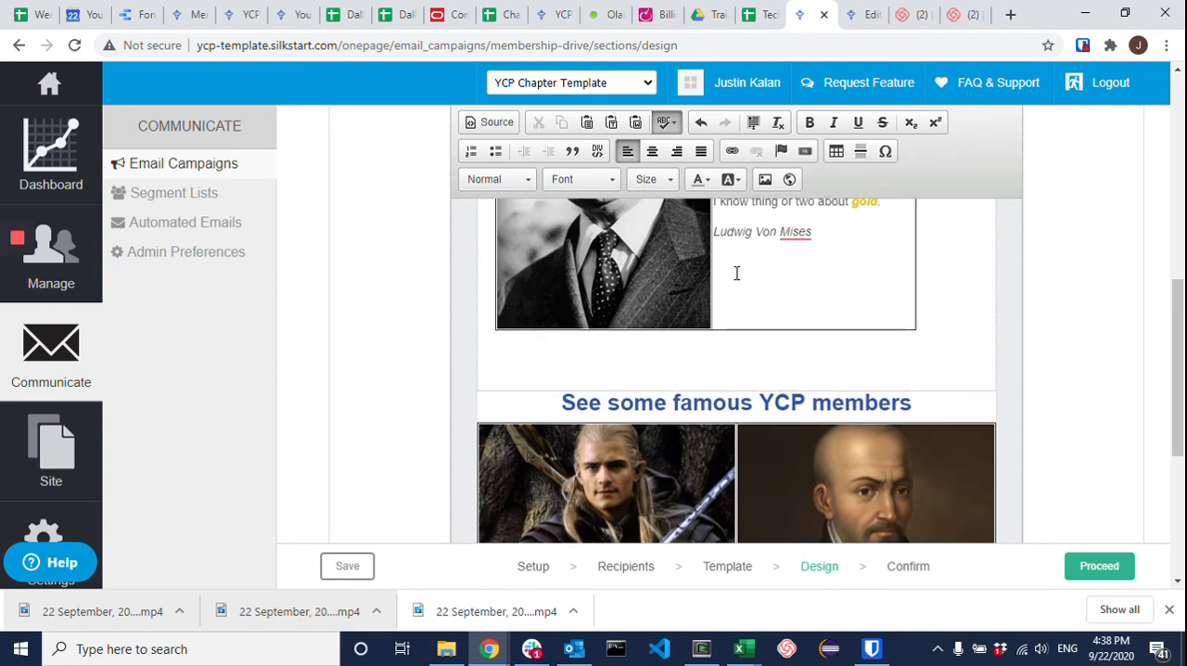
pyautogui.scroll(5, 741, 281)
pyautogui.scroll(-6, 742, 281)
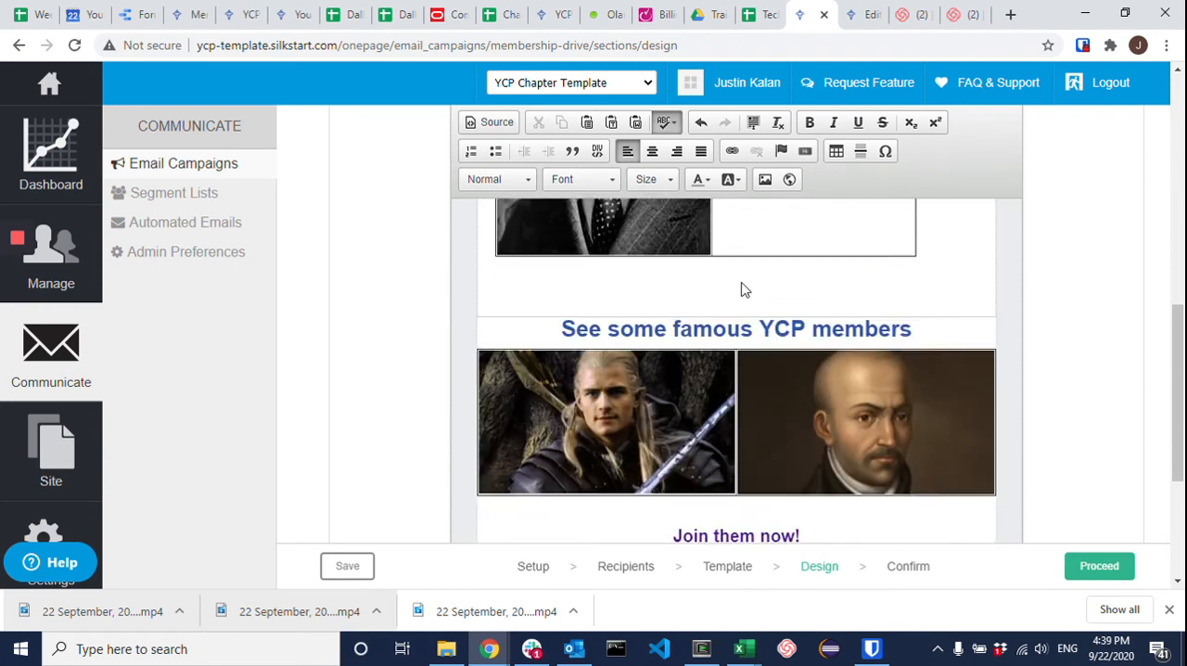
pyautogui.scroll(5, 742, 281)
pyautogui.scroll(-2, 742, 282)
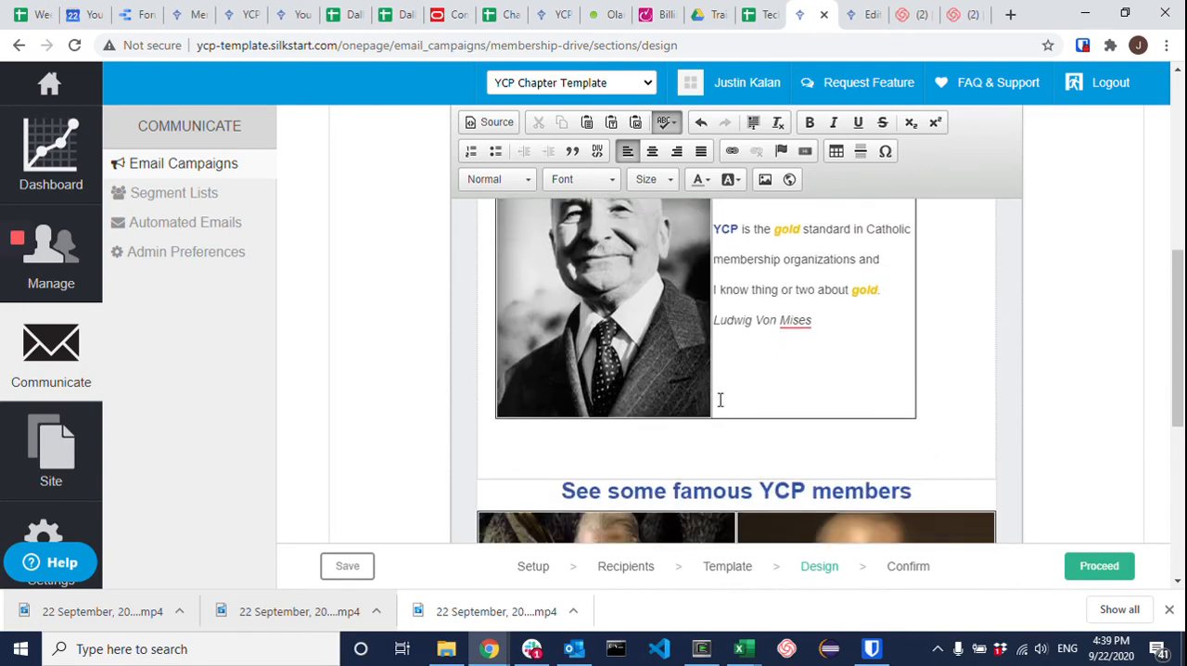
# Step: Insert a Large, Primary-style button link reading "Join Now" below the testimonial table, pointing to youngcatholicprofessionals.org/join
pyautogui.click(808, 153)
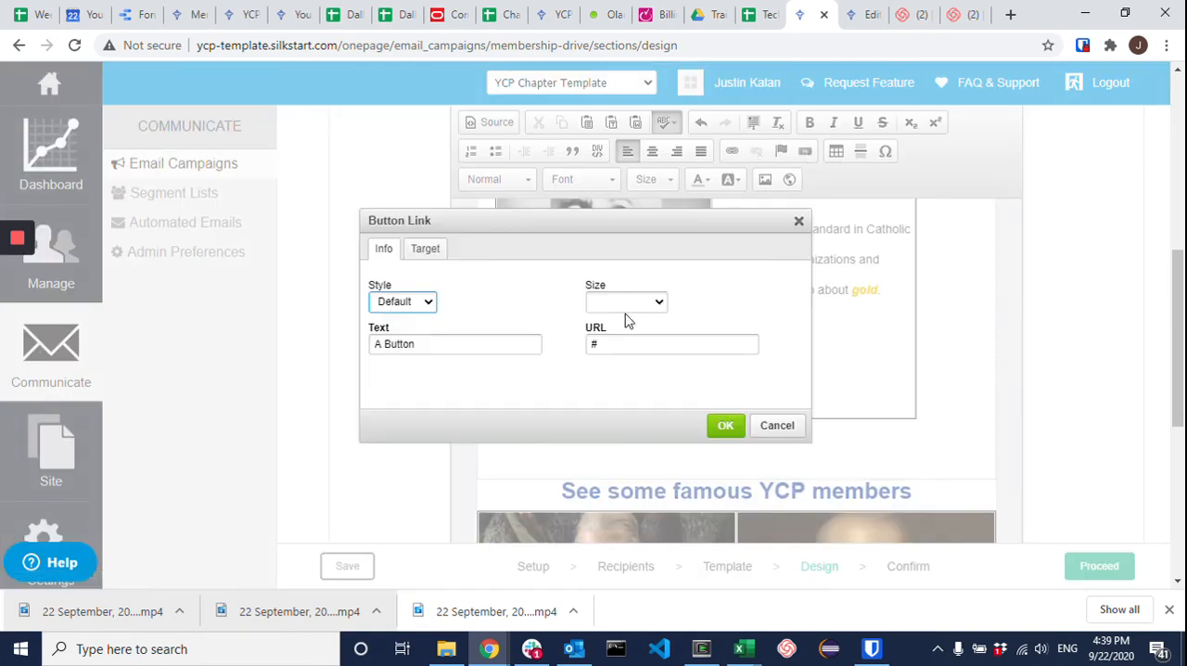
pyautogui.click(399, 304)
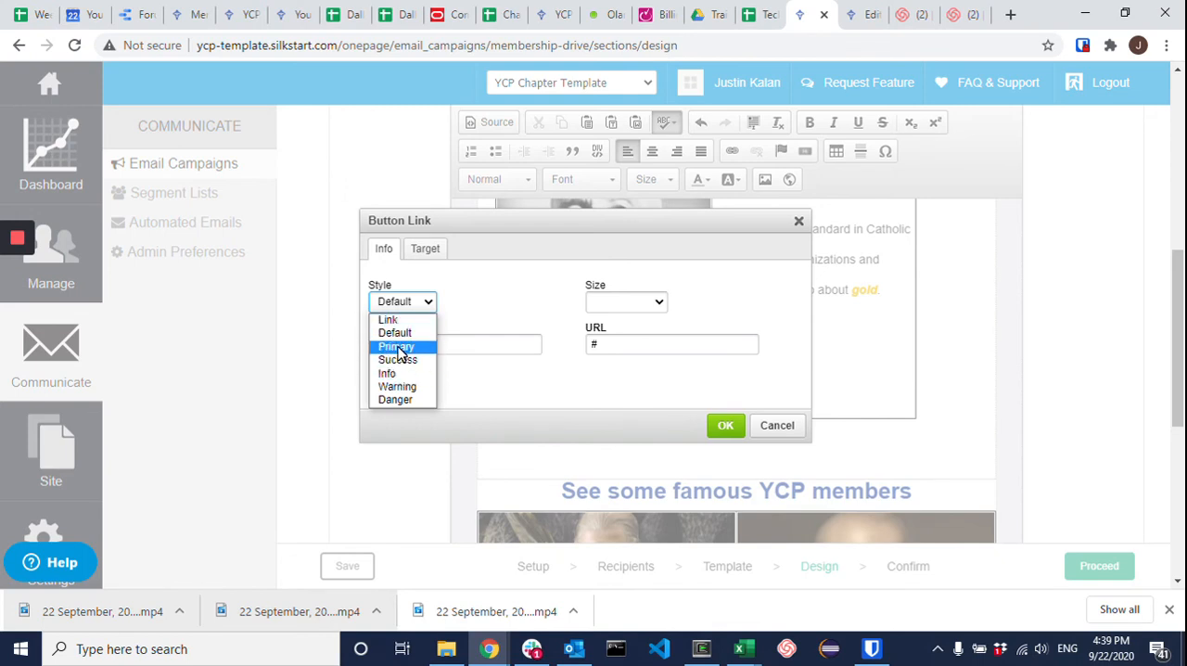
pyautogui.click(397, 347)
pyautogui.doubleClick(434, 344)
pyautogui.write('J')
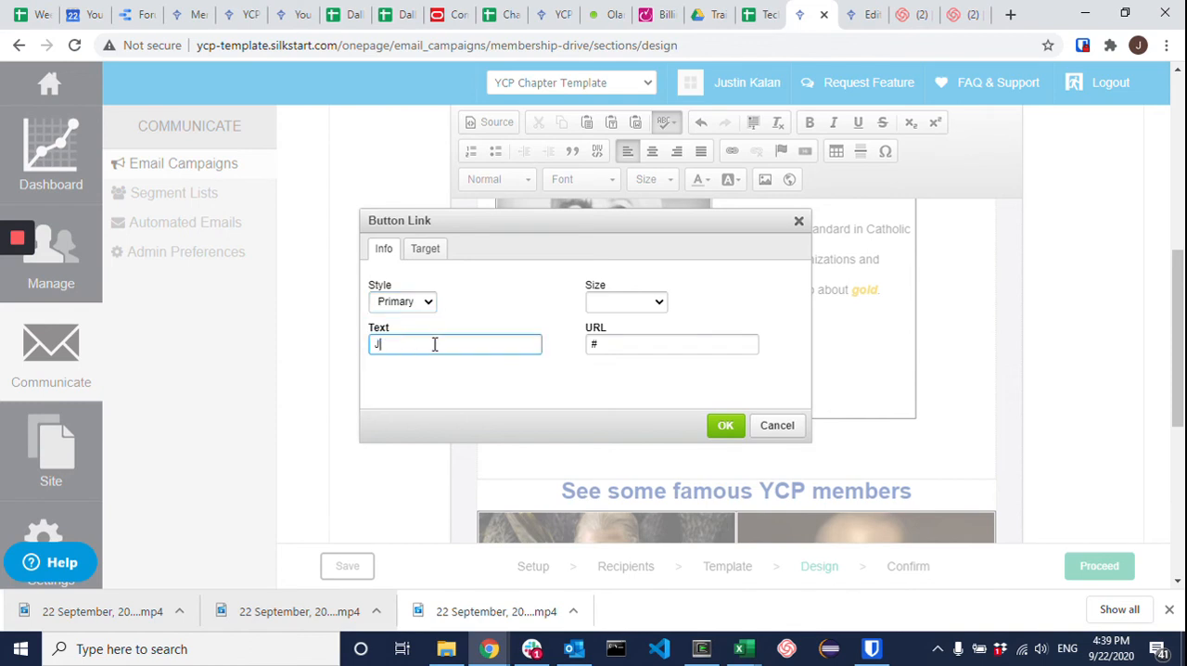
pyautogui.write('oin Now')
pyautogui.click(640, 302)
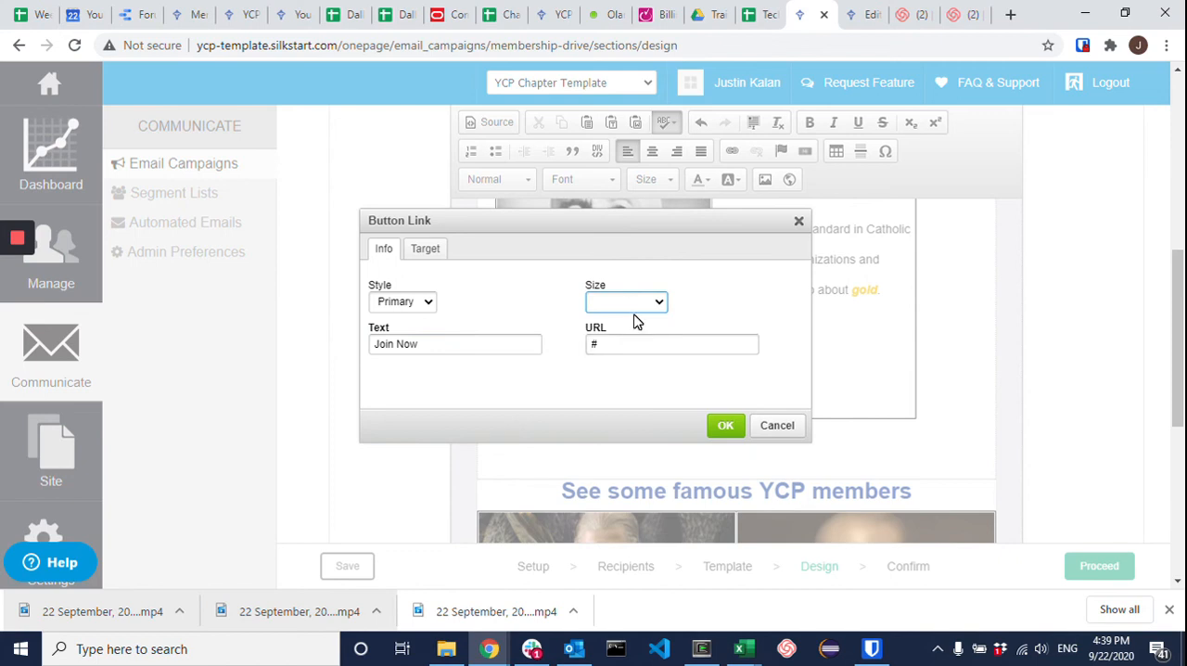
pyautogui.click(635, 303)
pyautogui.click(630, 358)
pyautogui.click(629, 341)
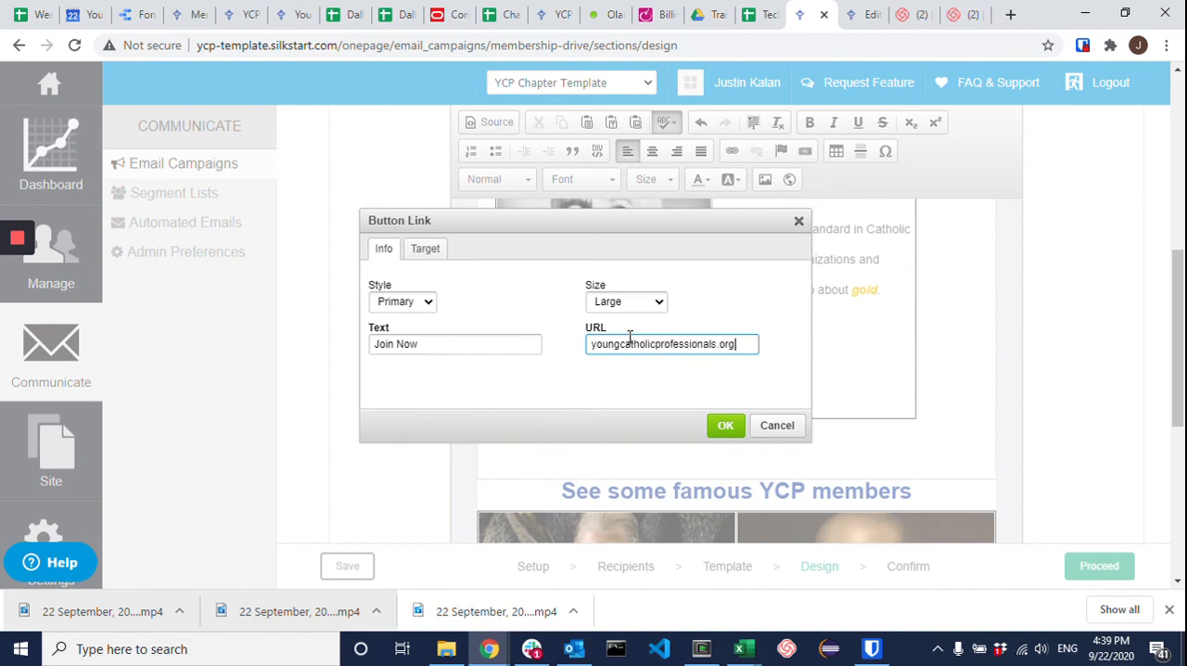
pyautogui.write('in')
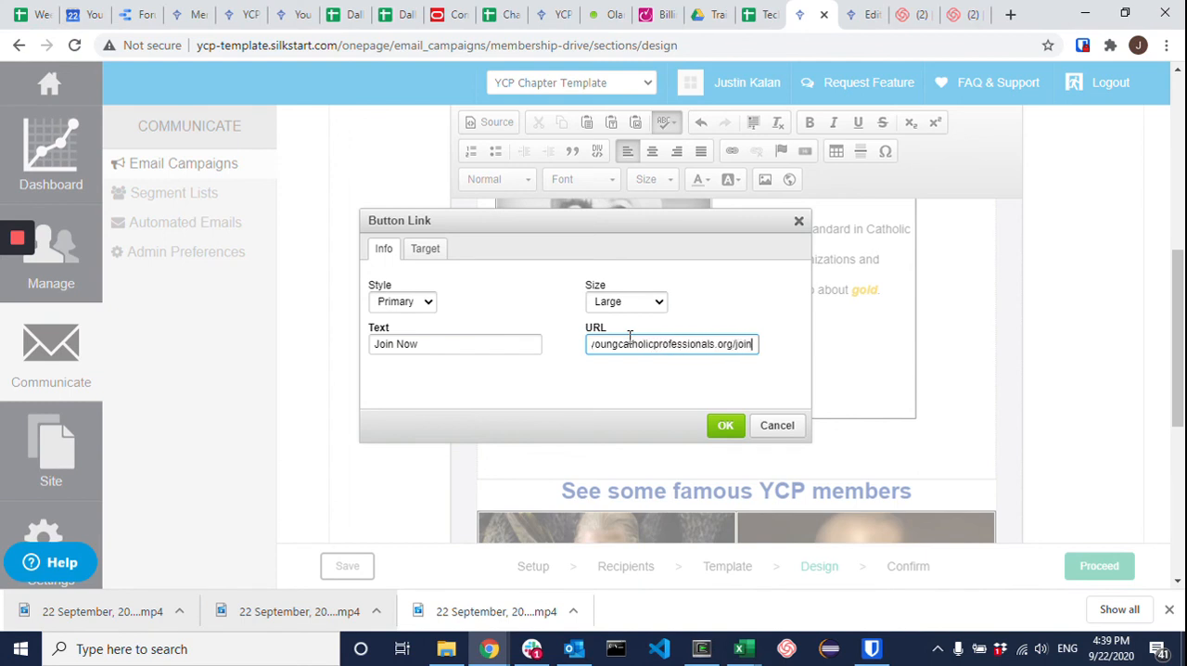
pyautogui.click(722, 424)
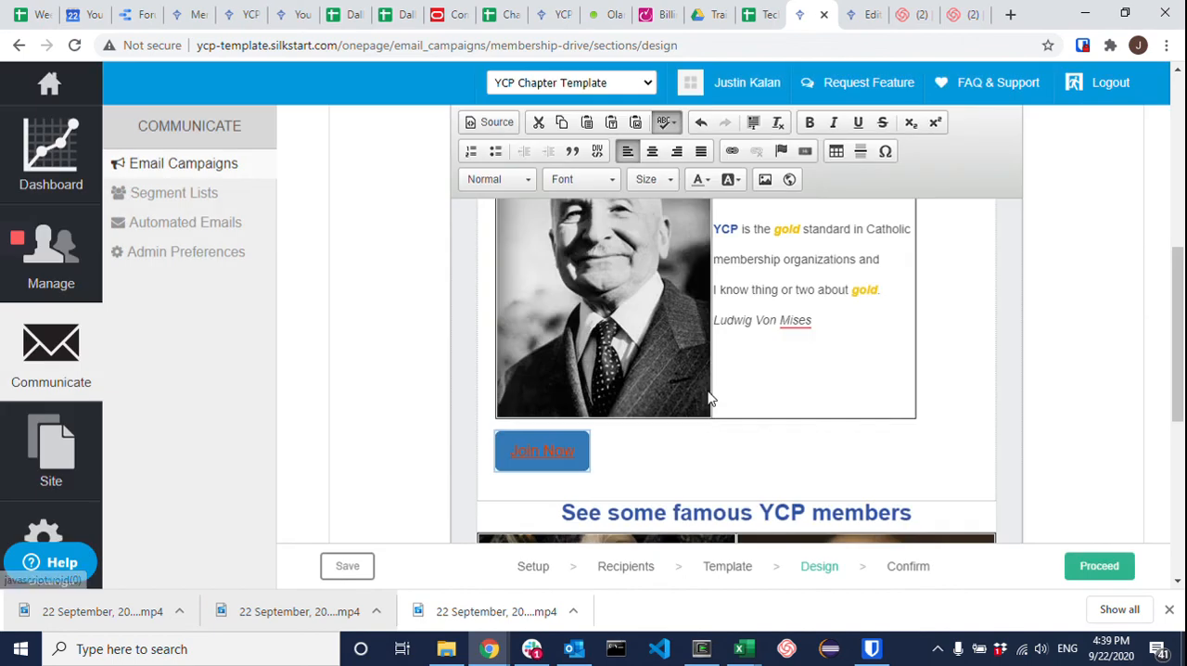
# Step: Centre the "Join Now" button below the testimonial table
pyautogui.click(572, 464)
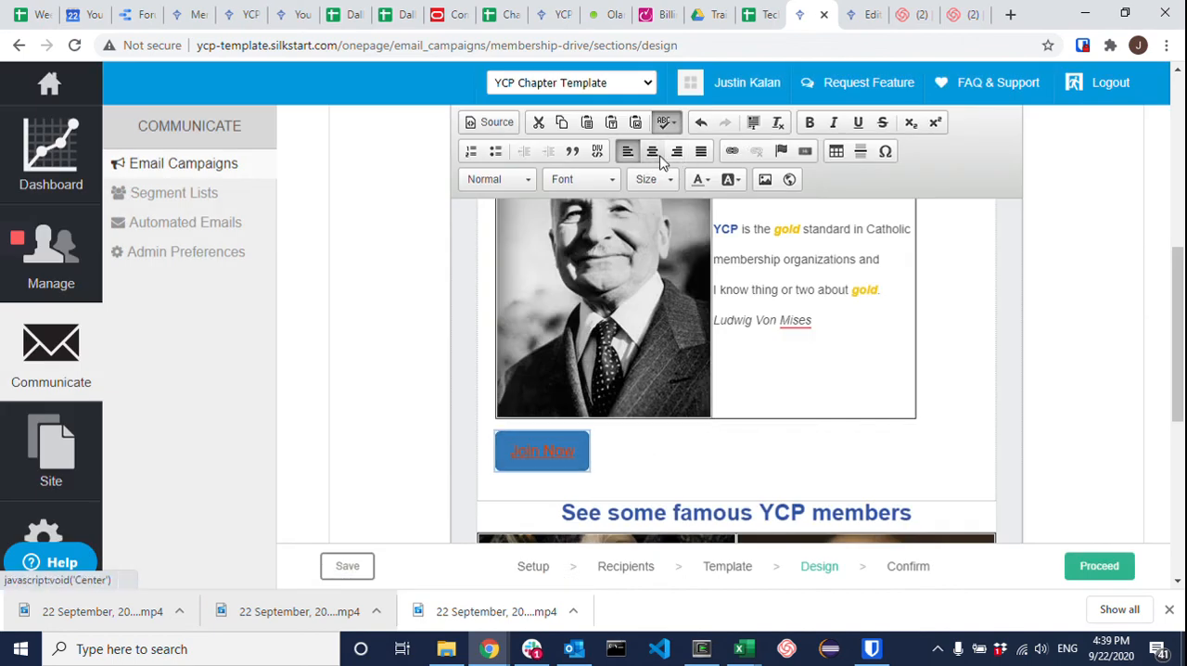
pyautogui.click(652, 151)
pyautogui.click(747, 458)
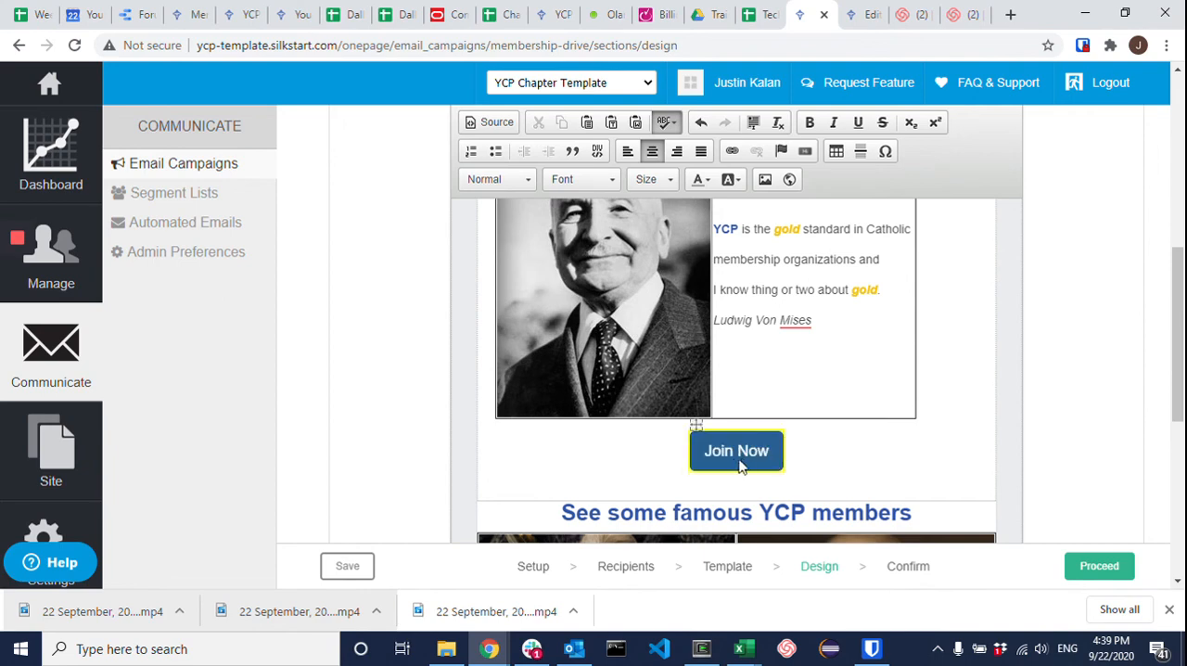
pyautogui.click(658, 451)
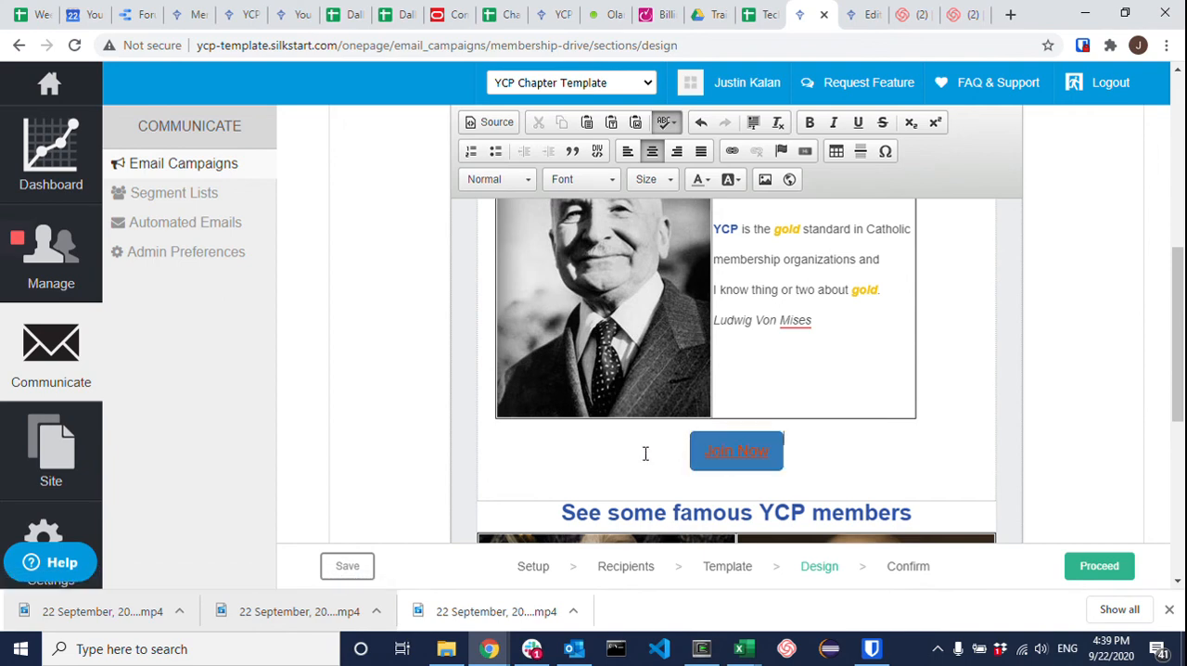
# Step: Change the "Join Now" button's style to Warning
pyautogui.click(712, 457)
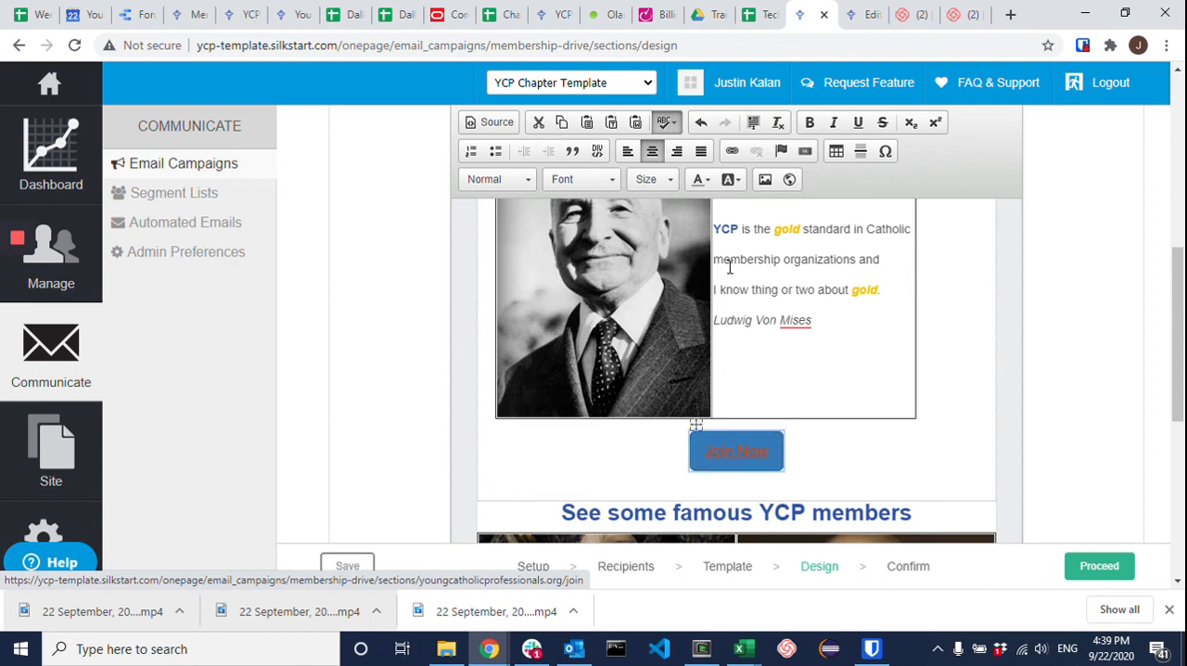
pyautogui.click(732, 151)
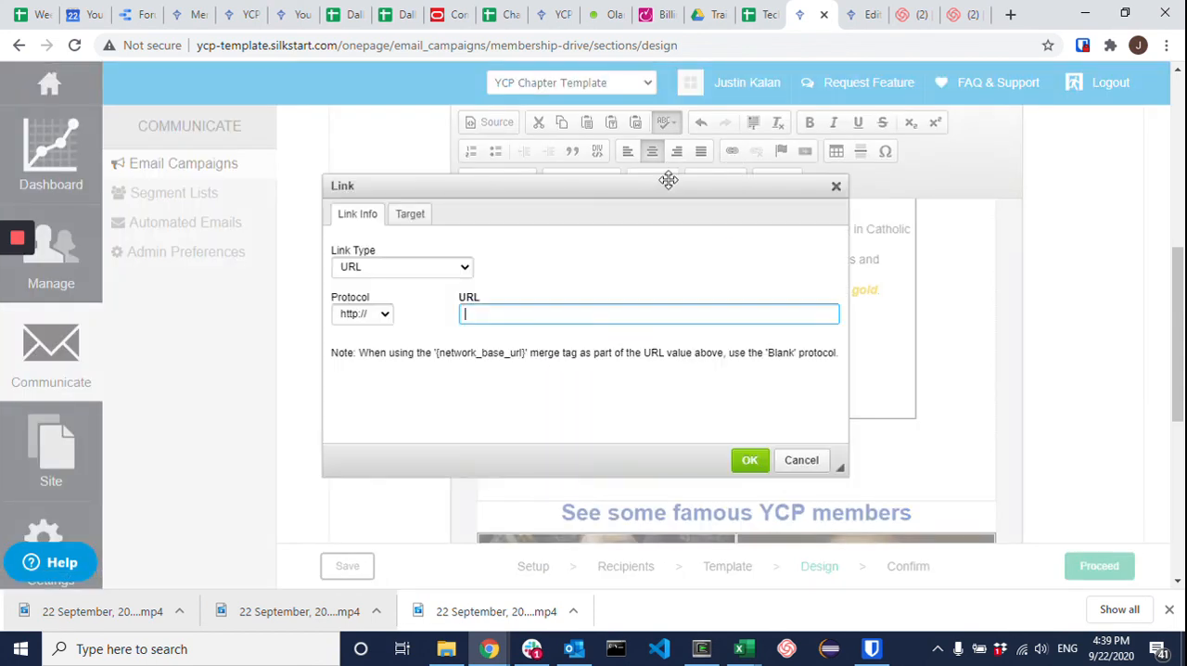
pyautogui.click(804, 460)
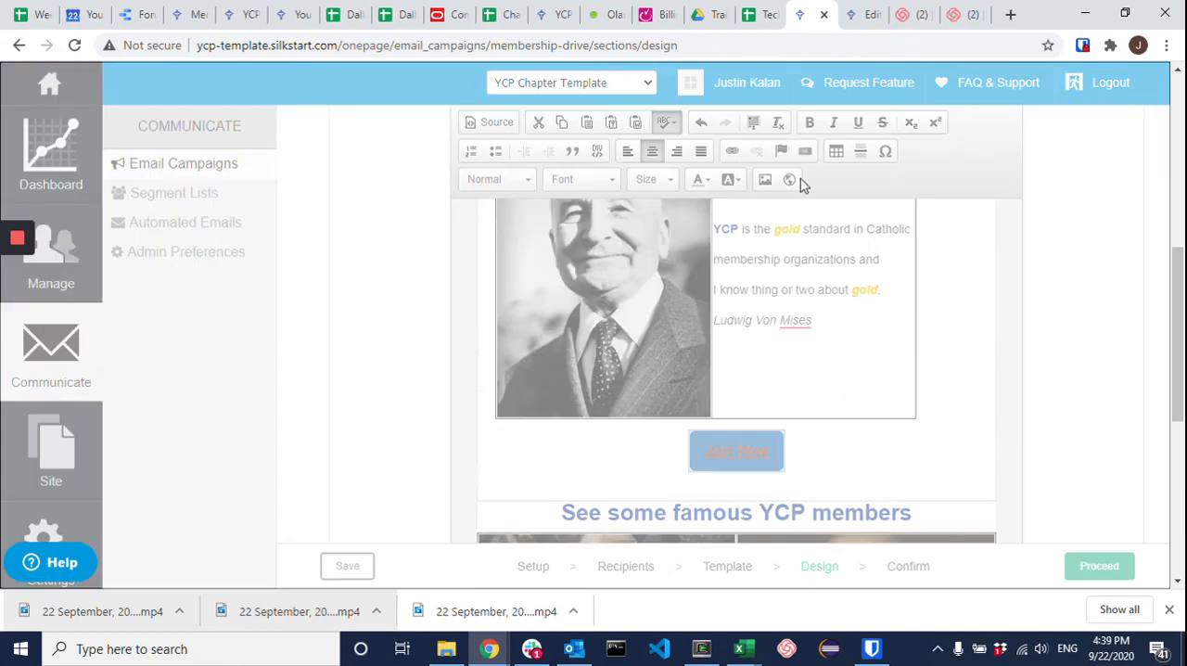
pyautogui.click(800, 180)
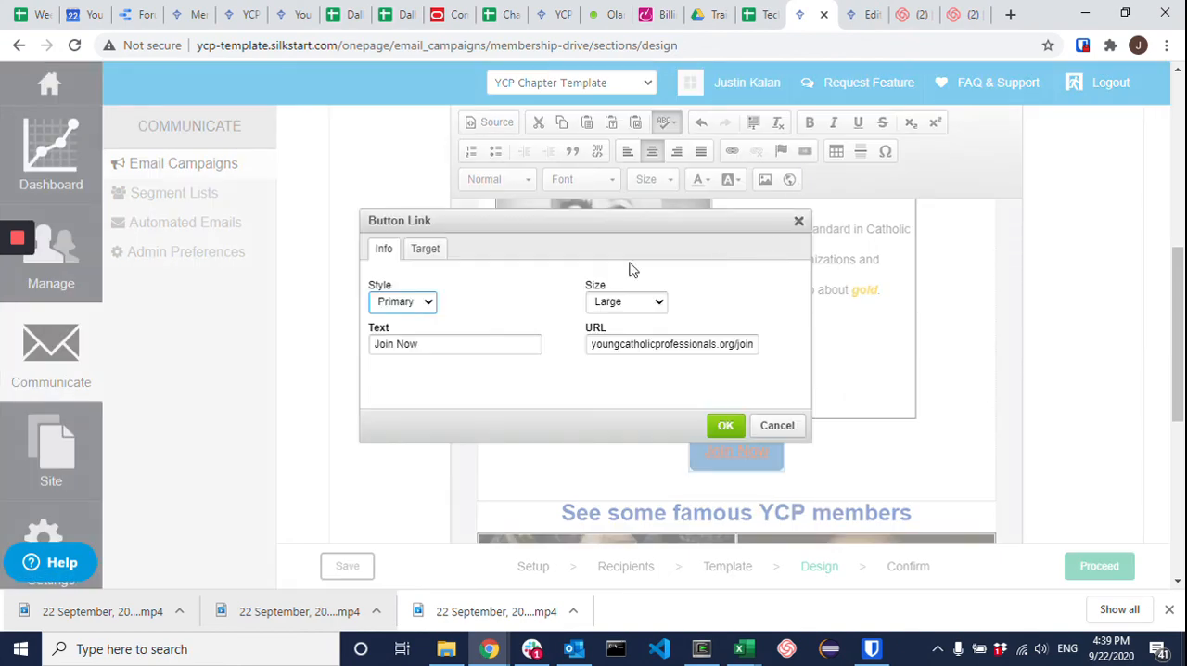
pyautogui.click(393, 304)
pyautogui.click(409, 387)
pyautogui.click(725, 429)
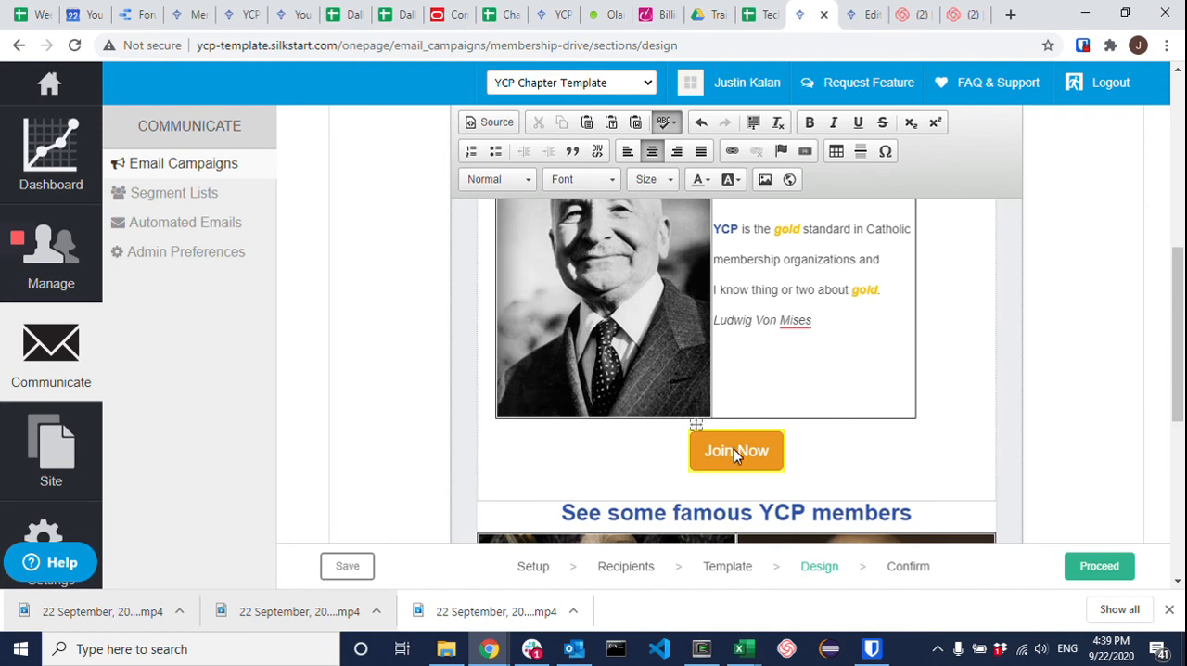
pyautogui.click(803, 152)
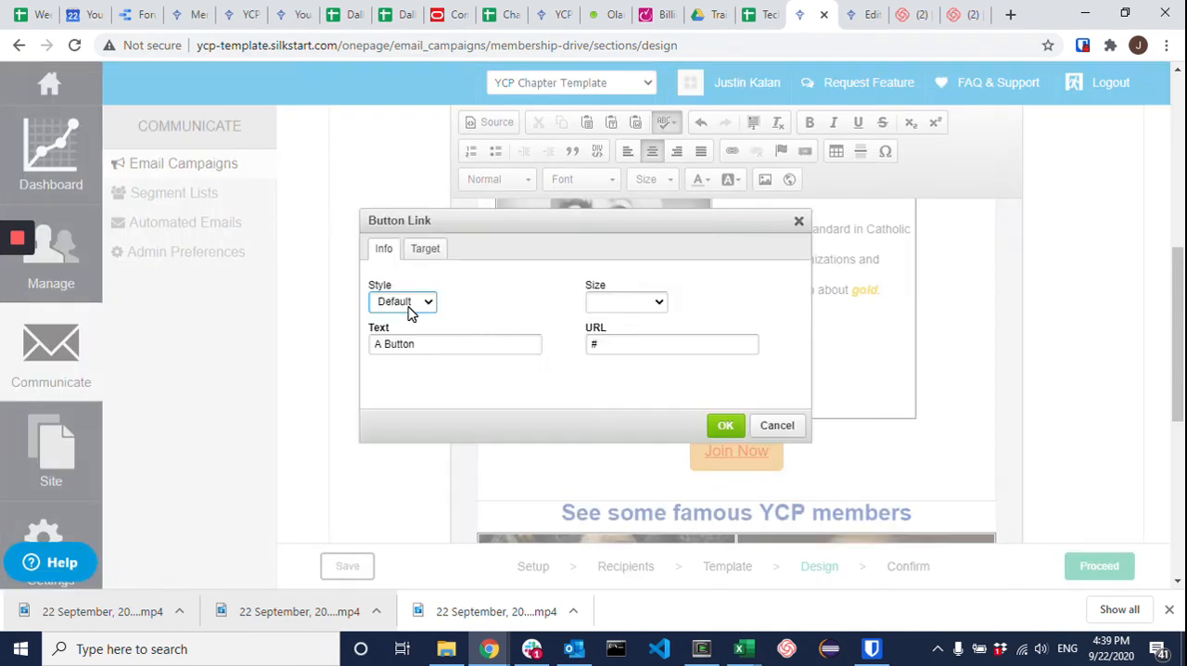
pyautogui.click(409, 305)
pyautogui.click(408, 401)
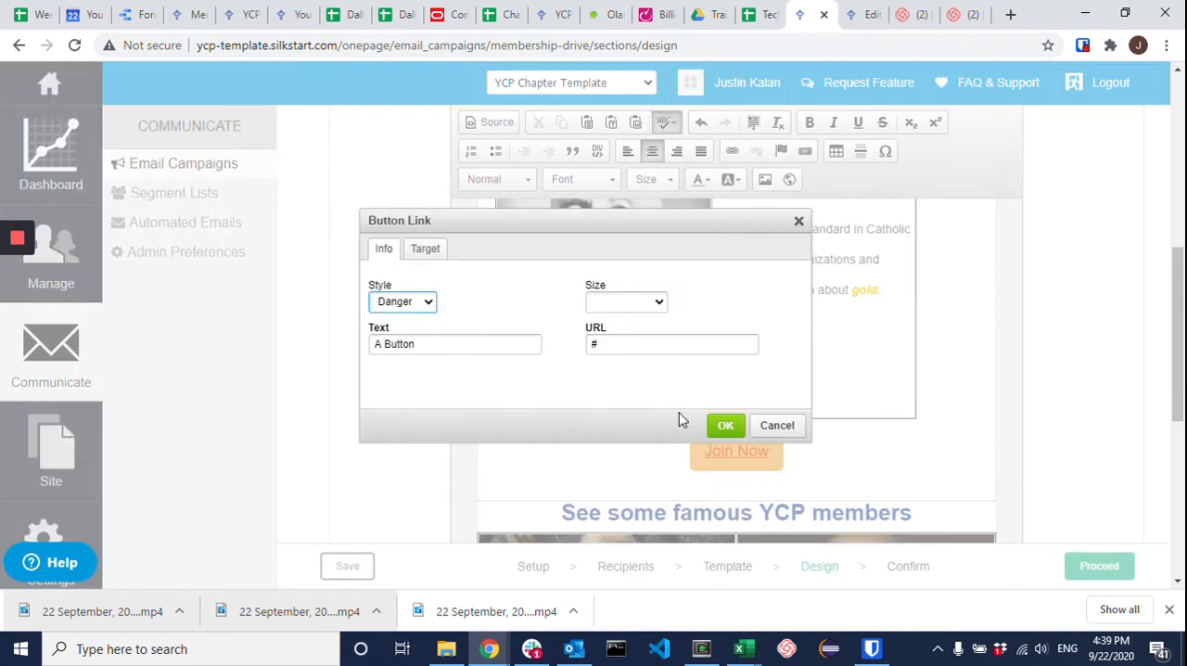
pyautogui.click(726, 427)
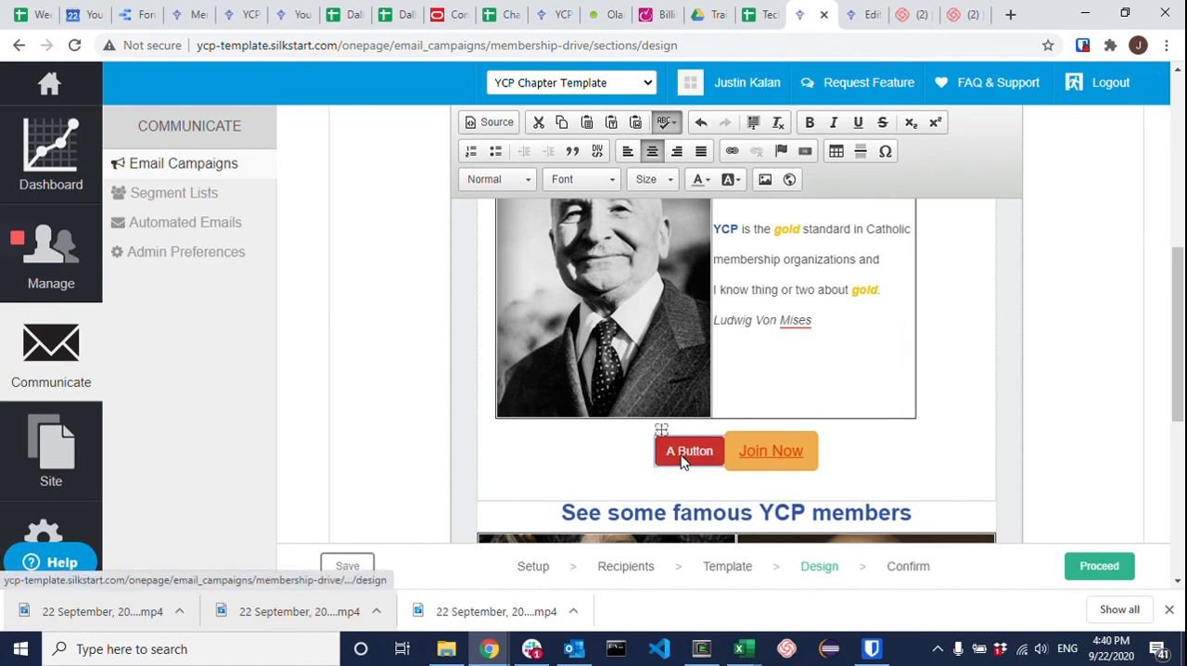
pyautogui.press('Delete')
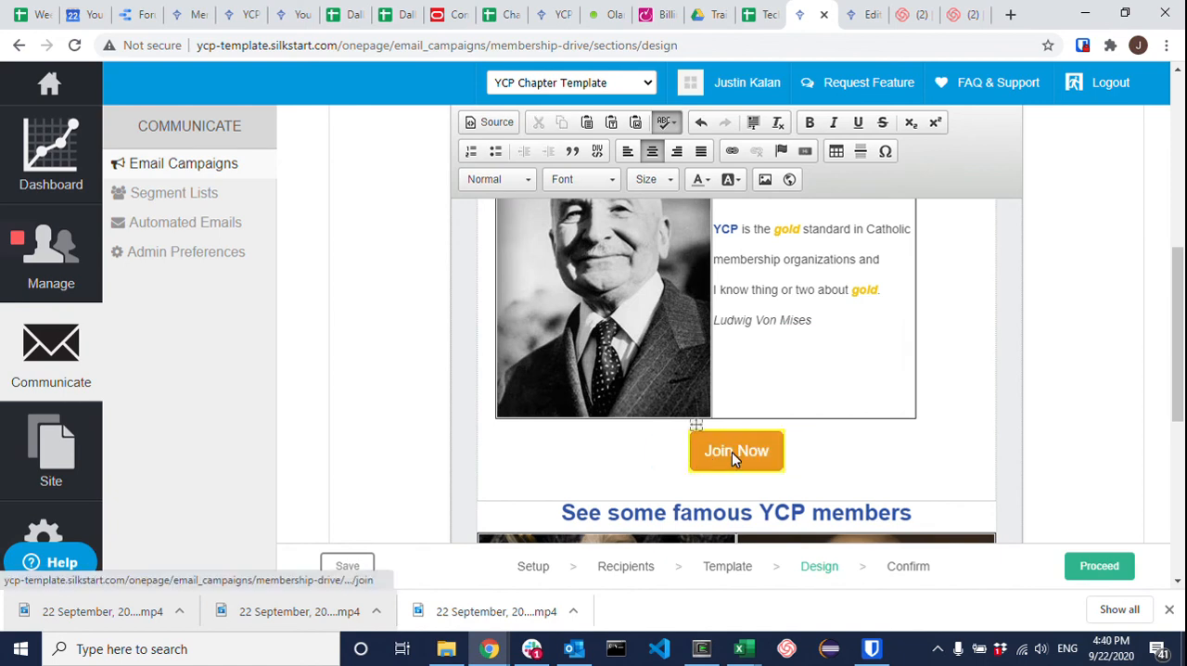
# Step: Change the "Join Now" button's style to Success
pyautogui.click(805, 151)
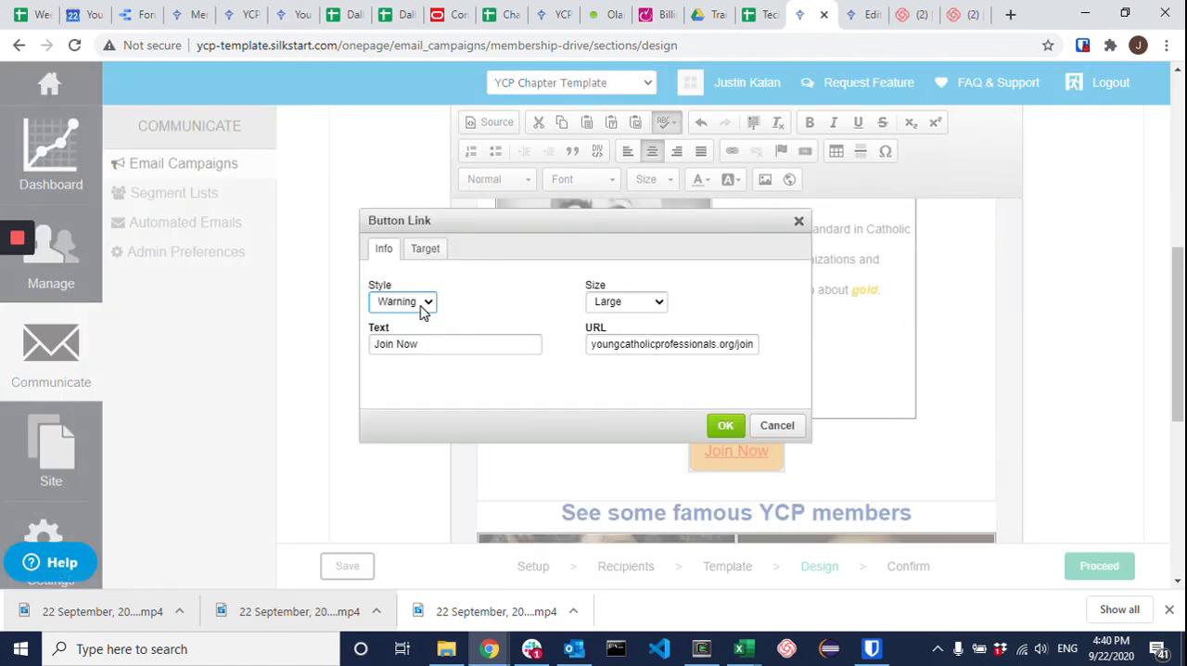
pyautogui.click(417, 306)
pyautogui.click(394, 355)
pyautogui.click(721, 425)
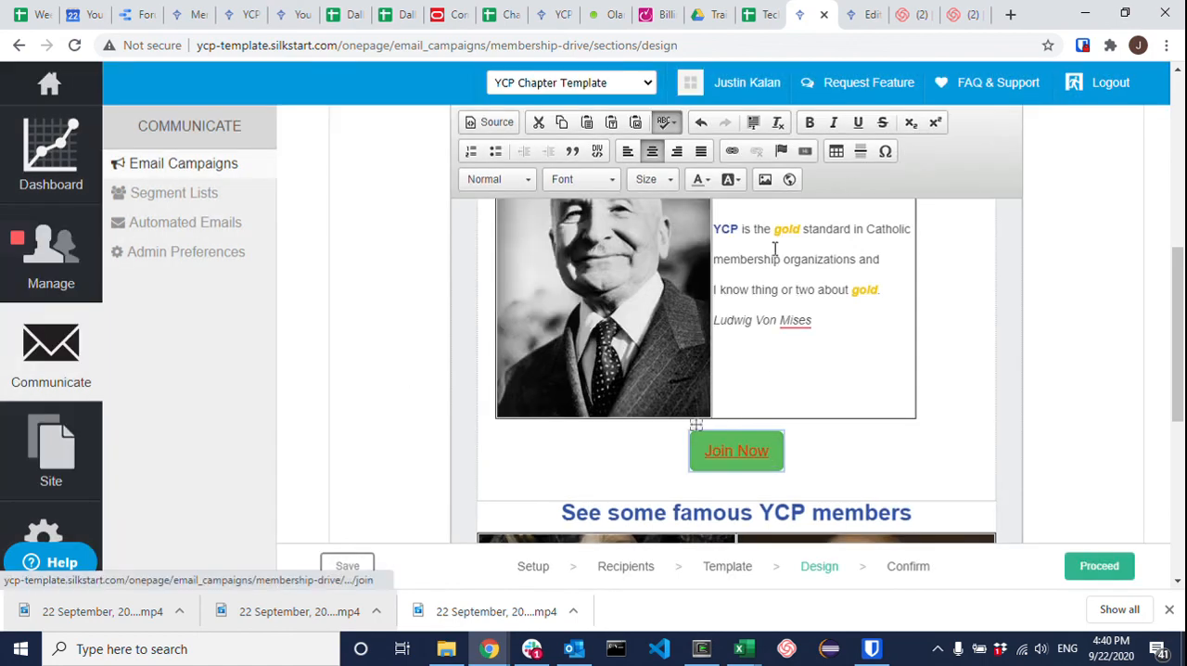
# Step: Set the "Join Now" button's style to Primary
pyautogui.click(805, 151)
pyautogui.click(417, 306)
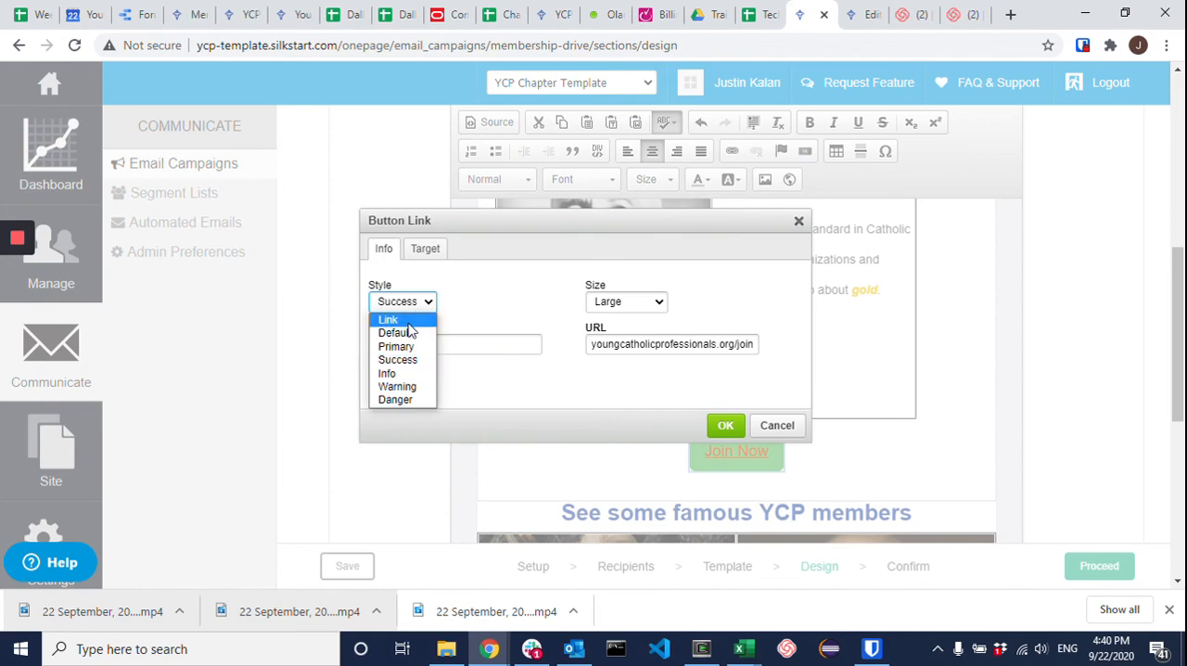
pyautogui.click(409, 348)
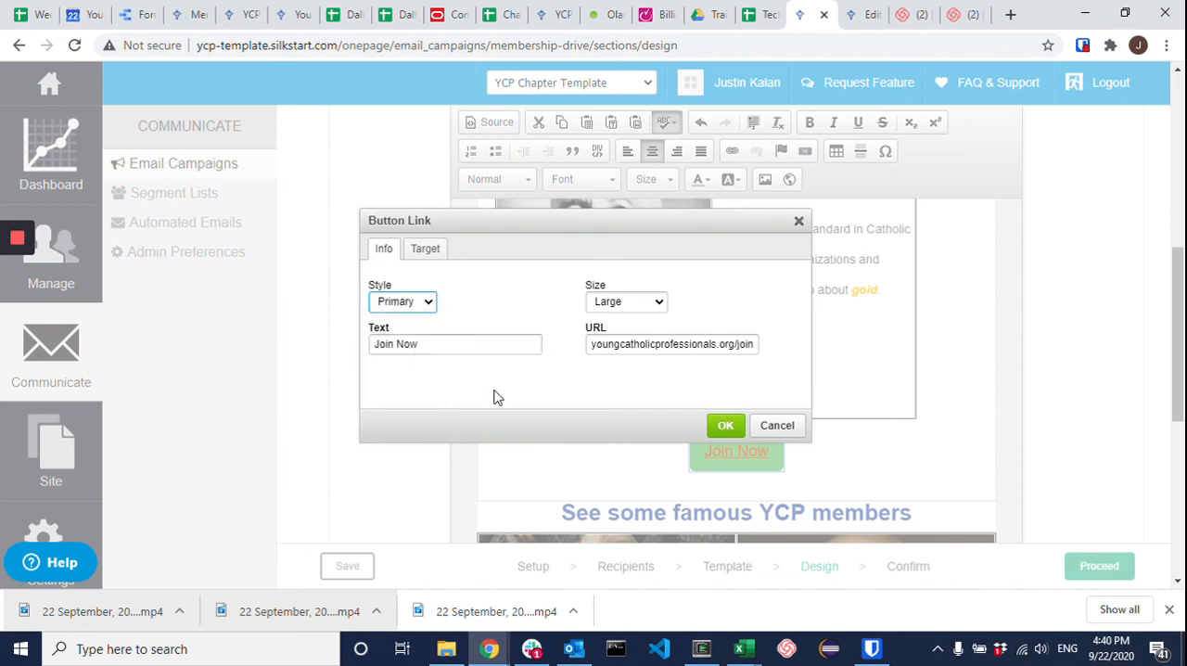
pyautogui.click(716, 427)
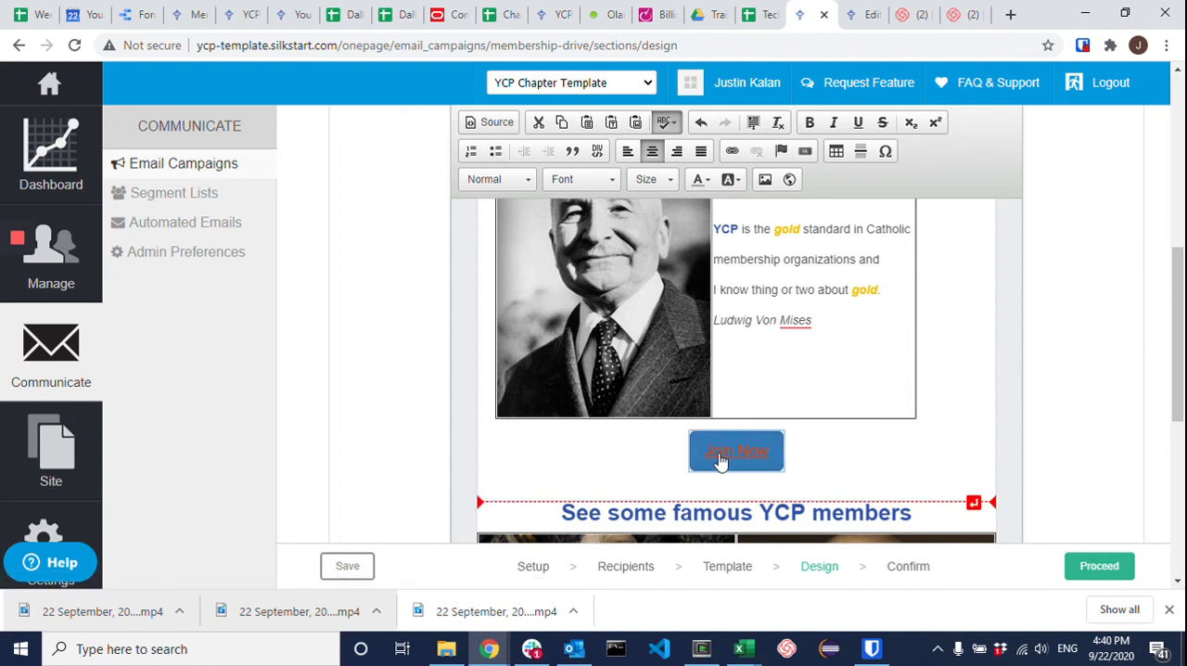
pyautogui.scroll(-2, 712, 466)
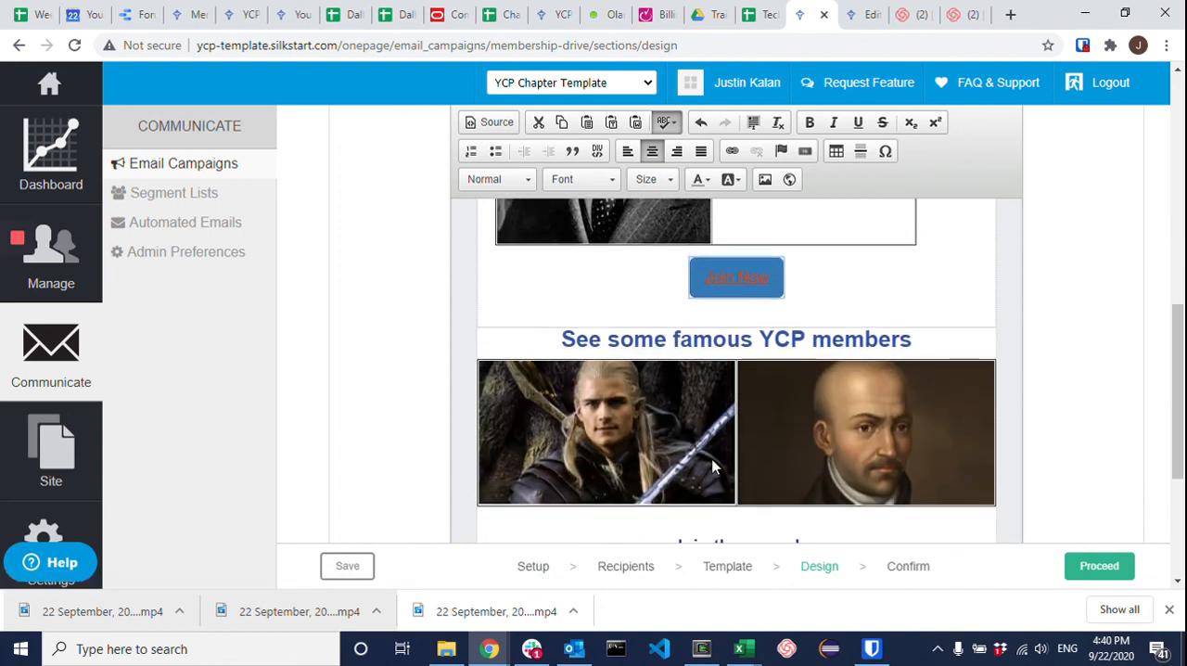
pyautogui.scroll(-1, 756, 450)
pyautogui.scroll(8, 756, 448)
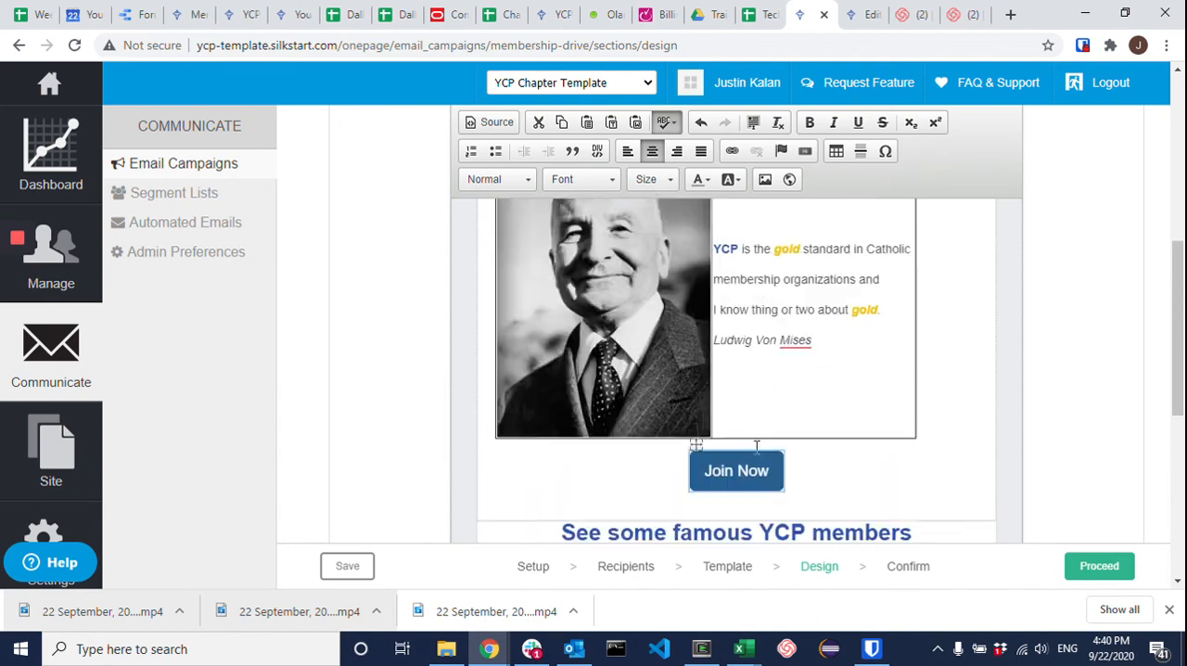
pyautogui.scroll(1, 756, 448)
pyautogui.scroll(-3, 756, 448)
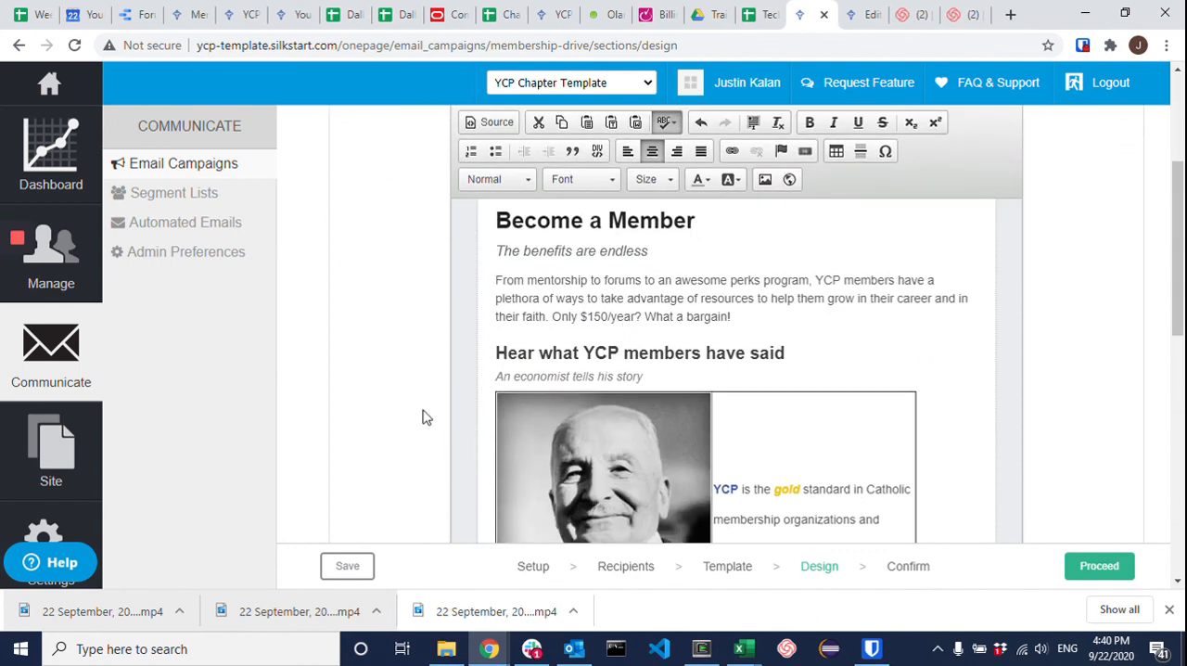
pyautogui.moveTo(17, 311)
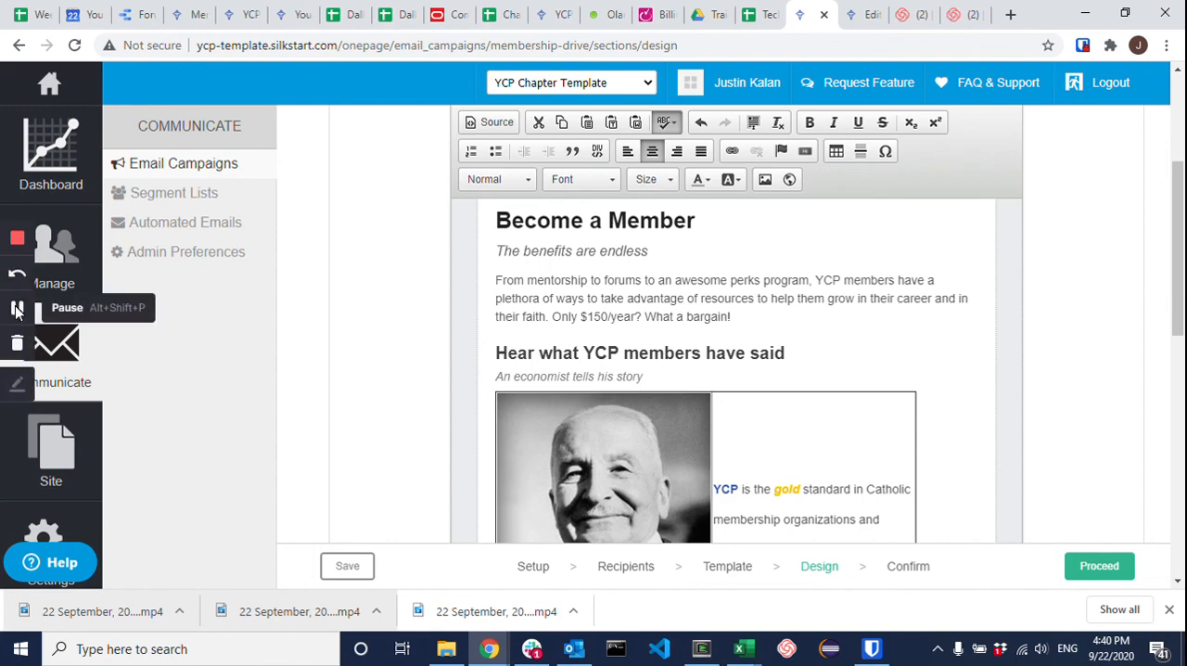